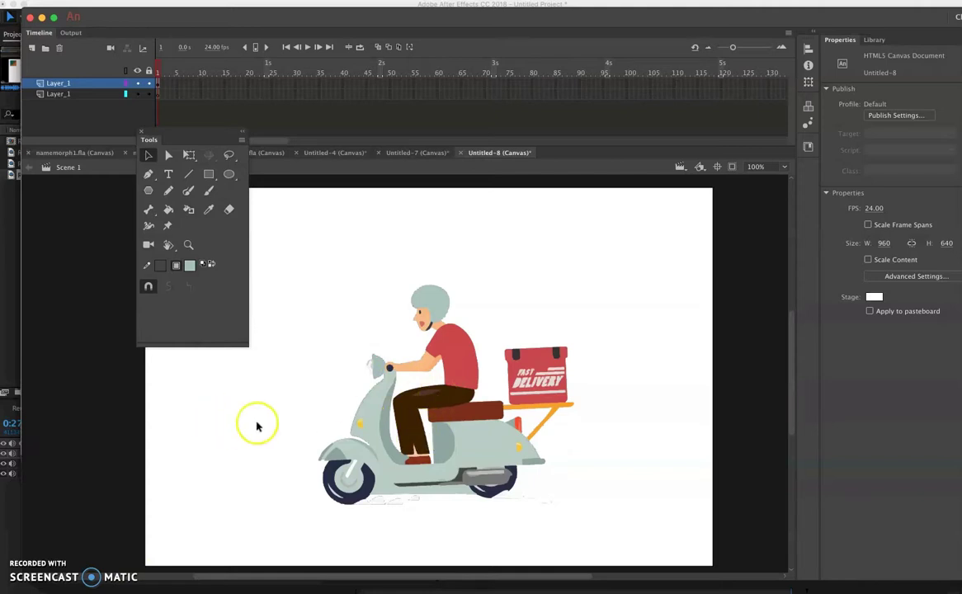
Select only the delivery box on the scooter with a rectangular selection, and deselect it again.
click(158, 84)
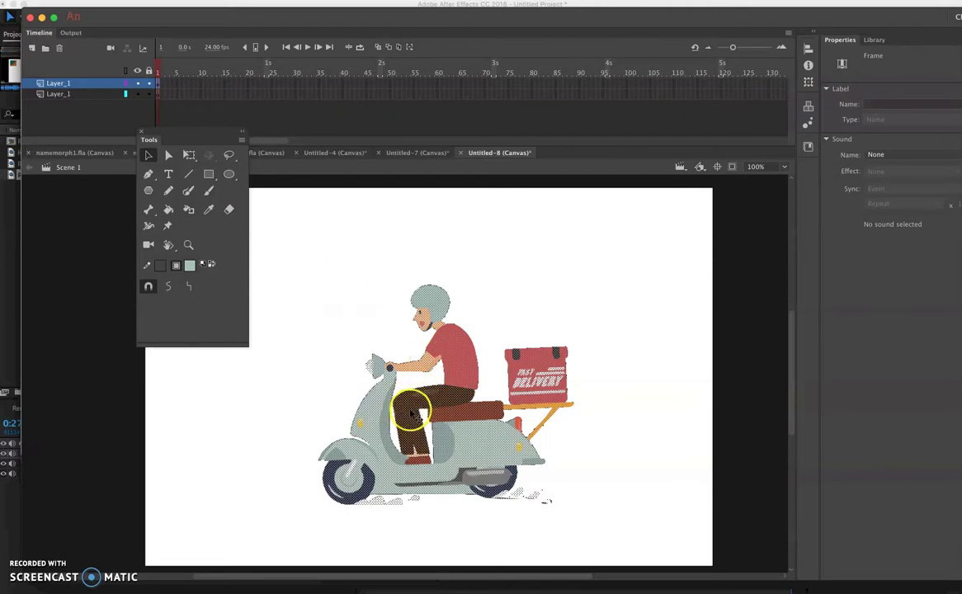
click(543, 397)
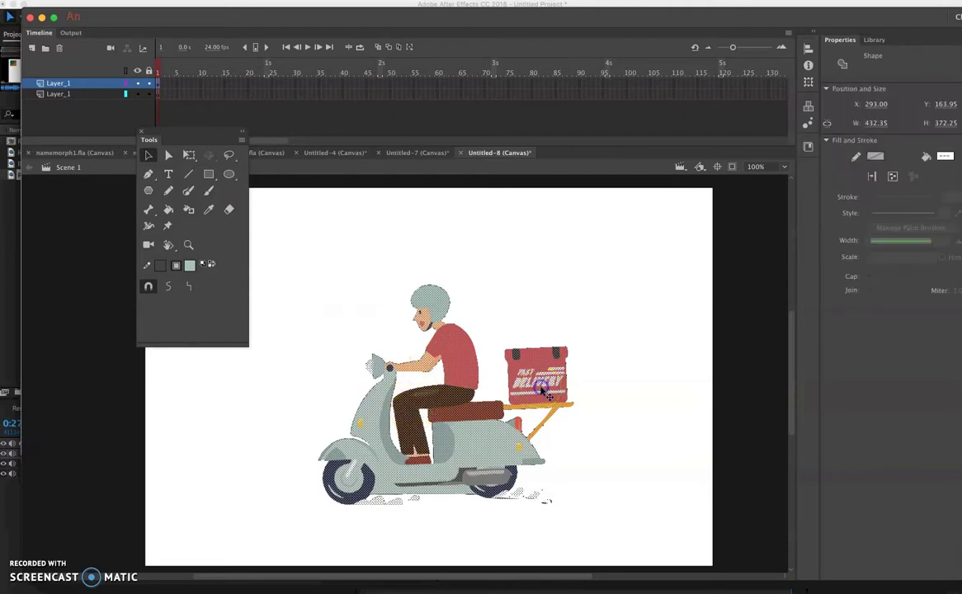
click(519, 317)
drag(491, 326, 599, 401)
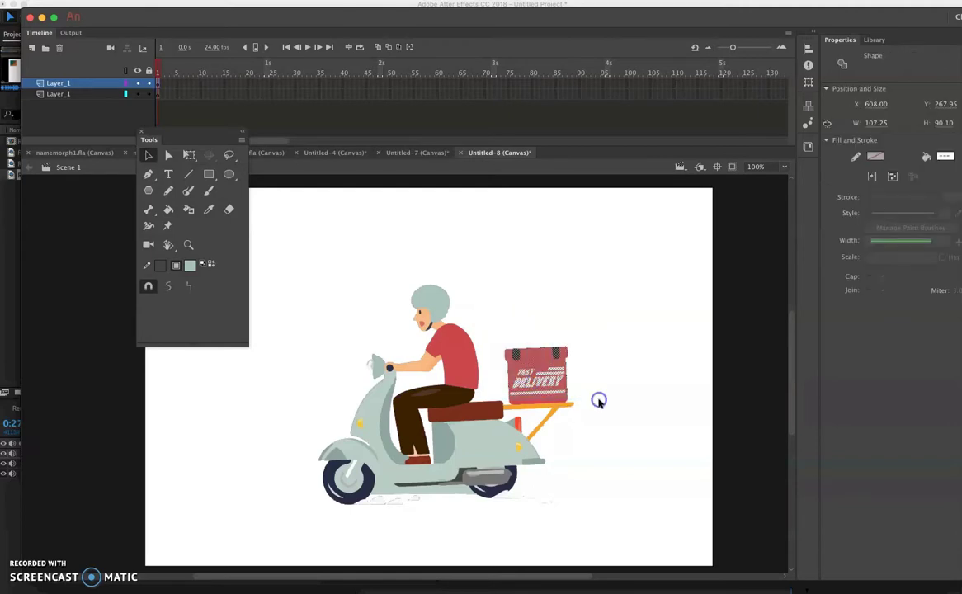
click(287, 192)
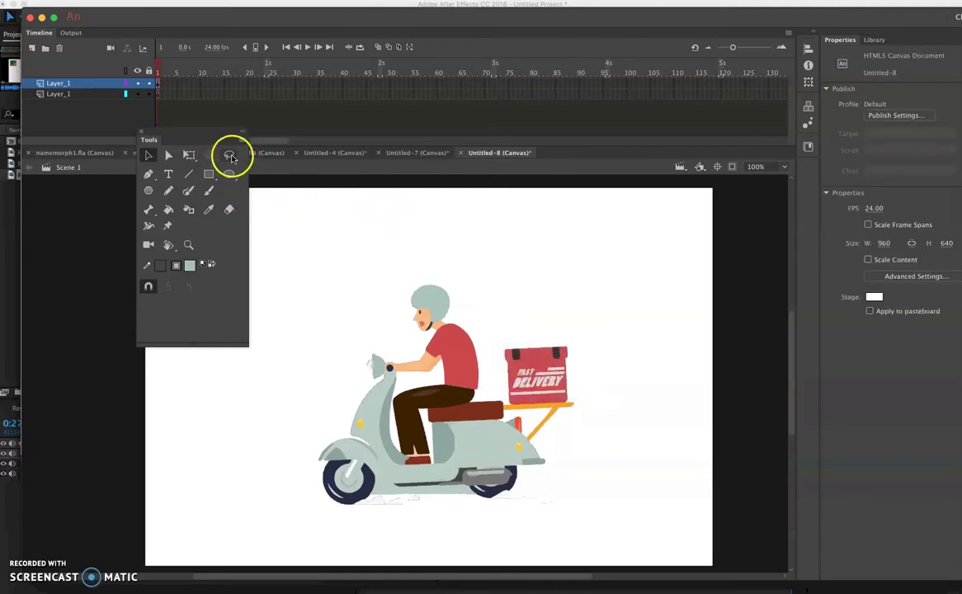
Outline the delivery box with the Polygon lasso to select it separately from the scooter and rider.
click(230, 156)
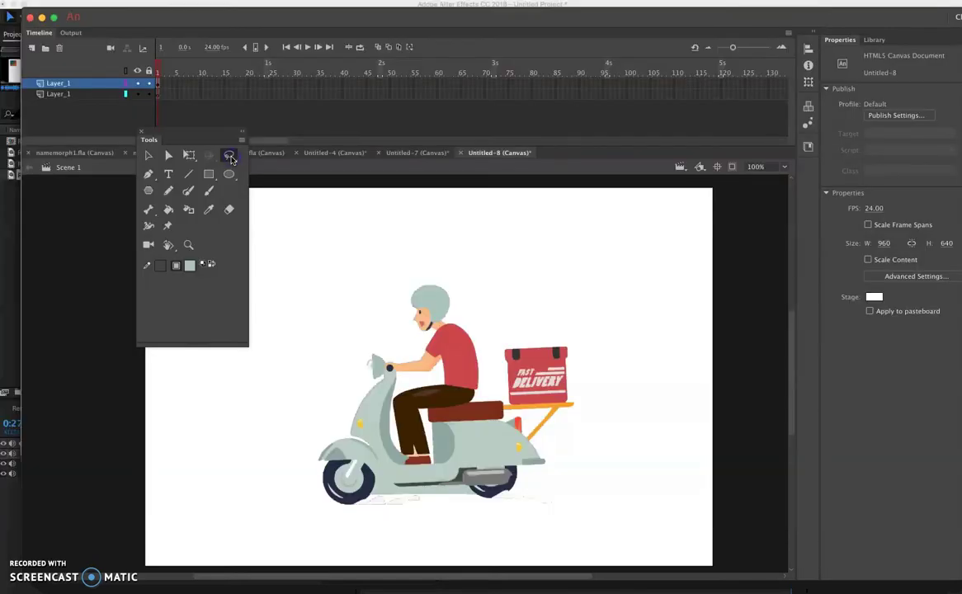
click(231, 158)
drag(236, 164, 255, 169)
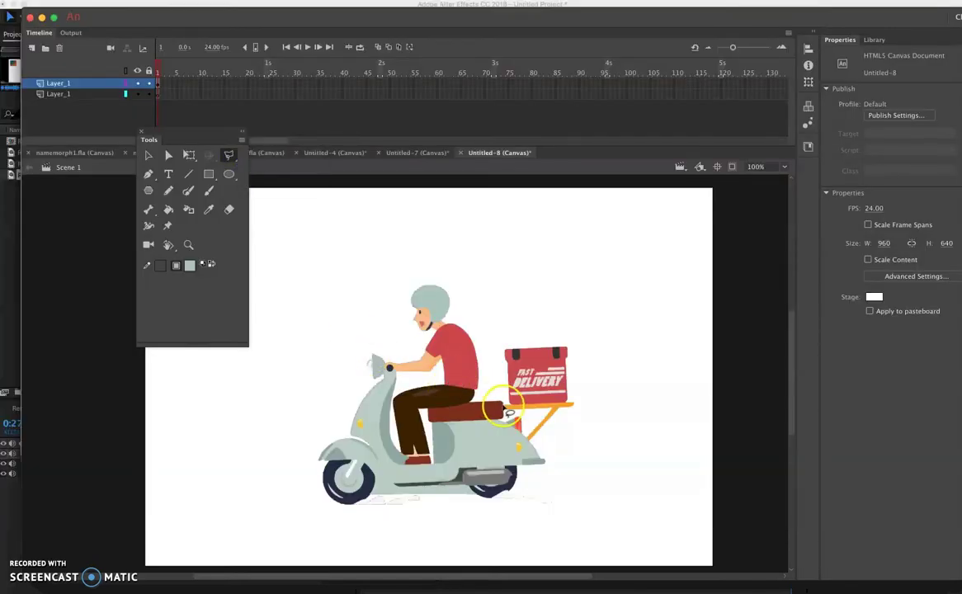
click(581, 403)
click(583, 332)
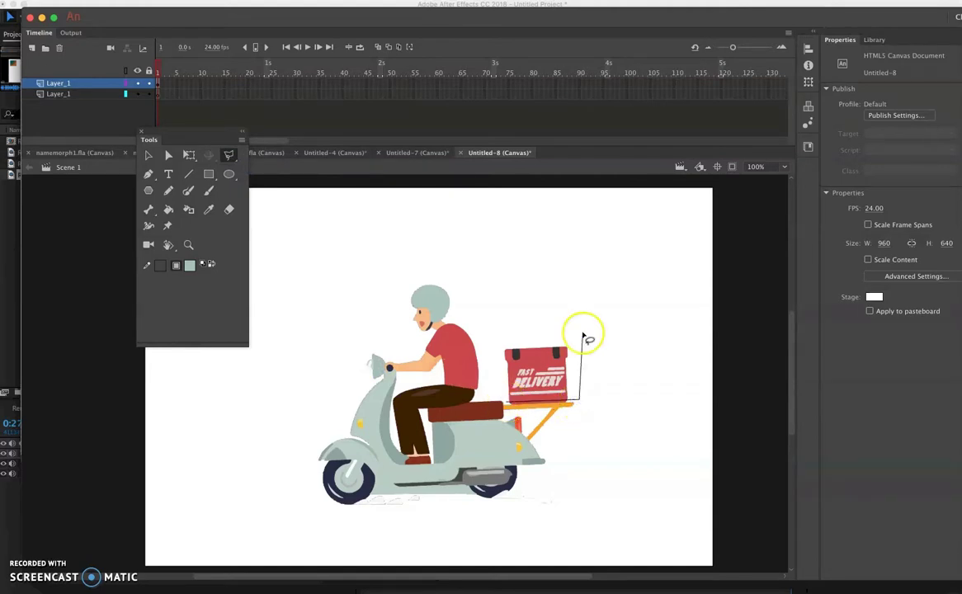
click(497, 332)
double_click(500, 388)
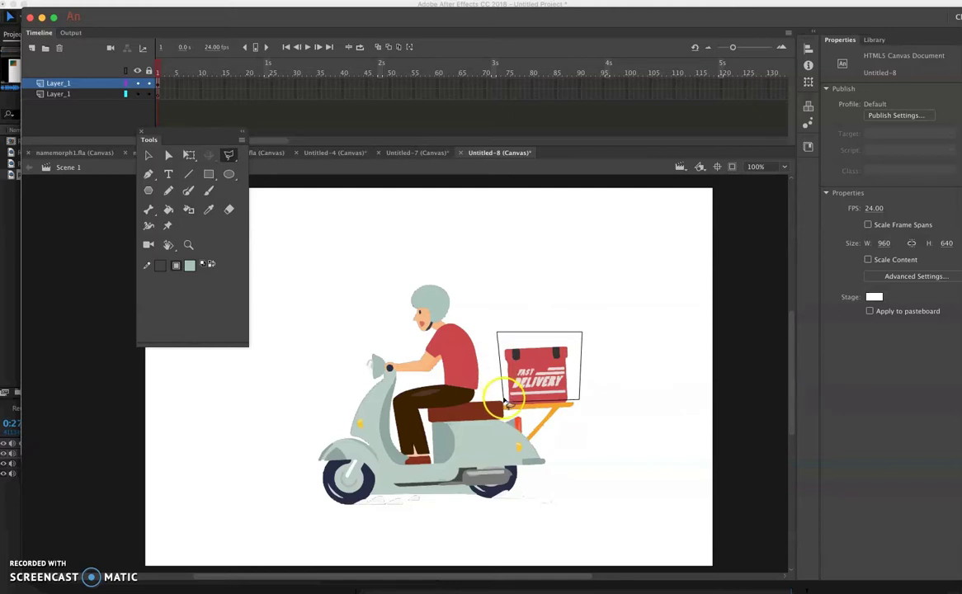
click(504, 399)
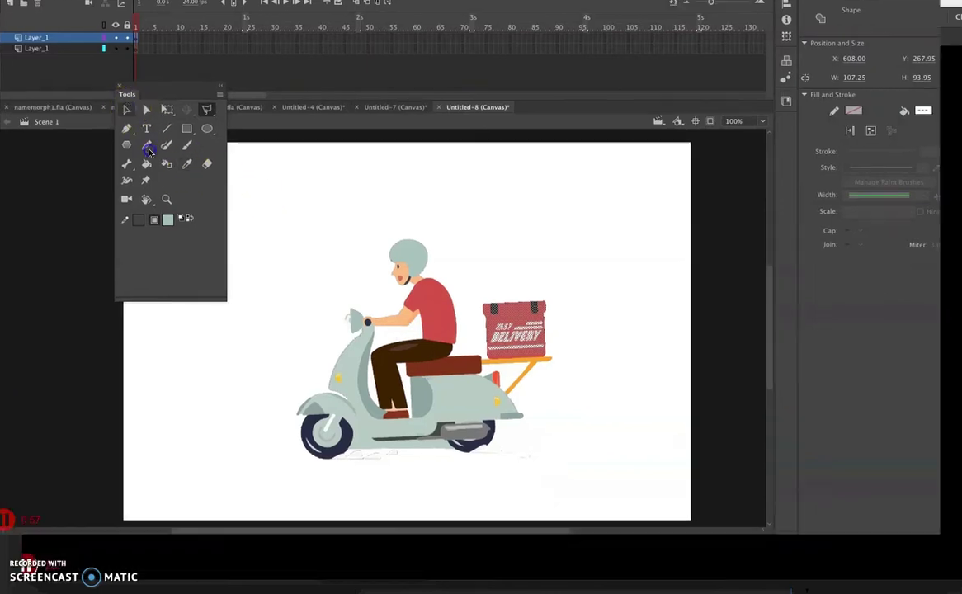
Move the whole scooter artwork on frame 1 horizontally past the stage's right edge, to about X 965.
click(149, 154)
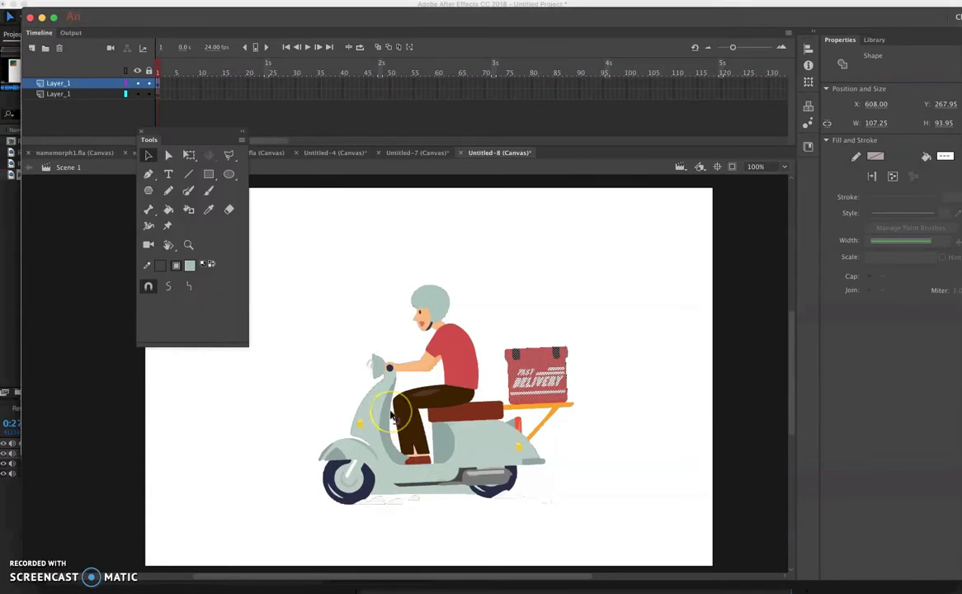
click(158, 84)
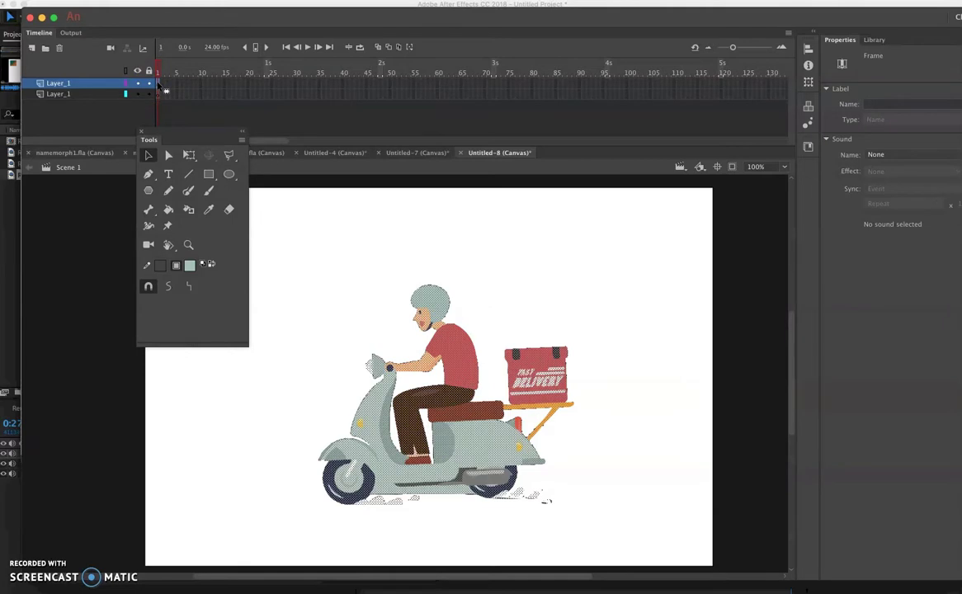
drag(382, 443, 764, 447)
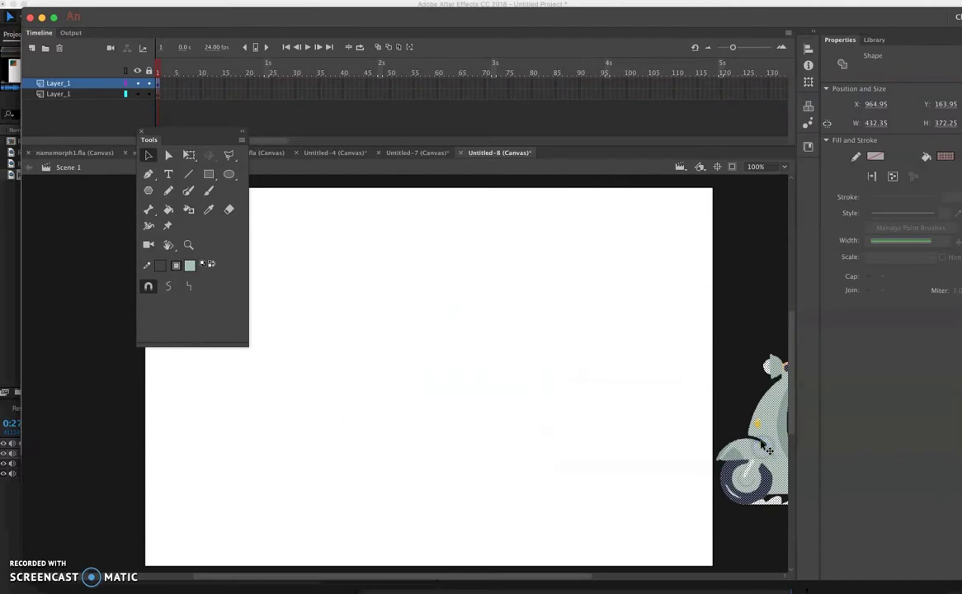
Insert a keyframe at frame 24 and move the scooter there past the stage's left edge, to about X -453.
click(270, 83)
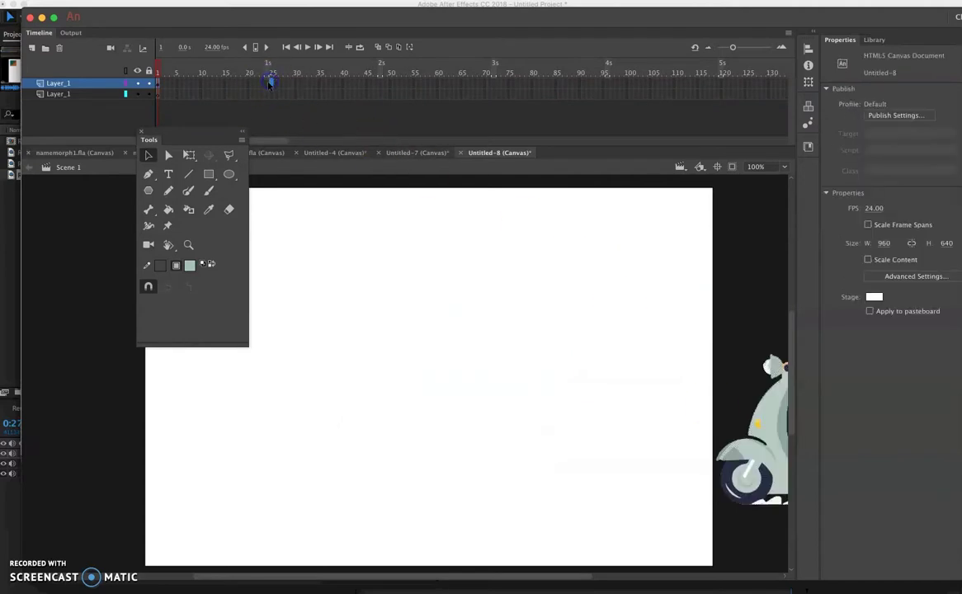
right_click(267, 85)
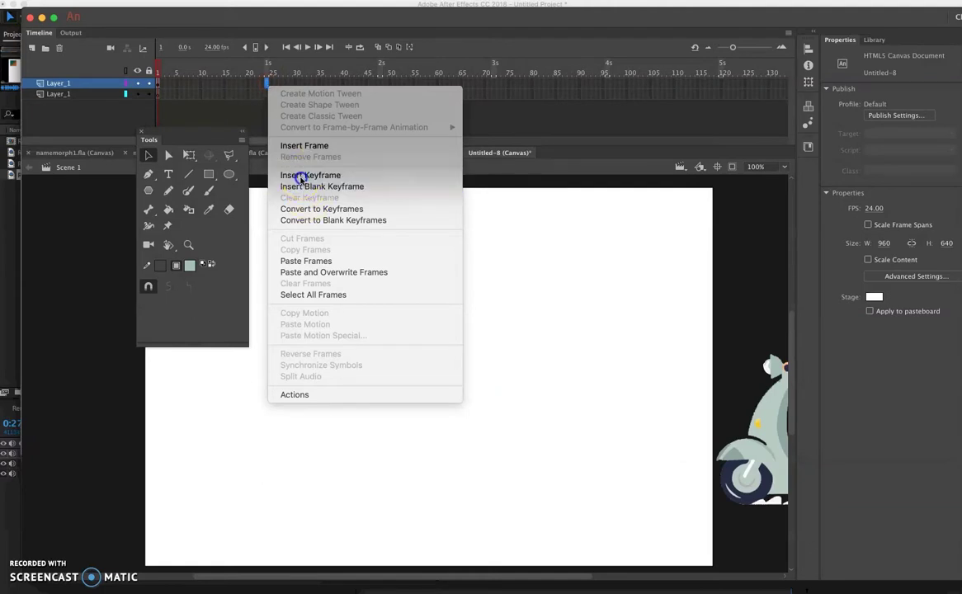
click(355, 175)
drag(752, 453, 5, 461)
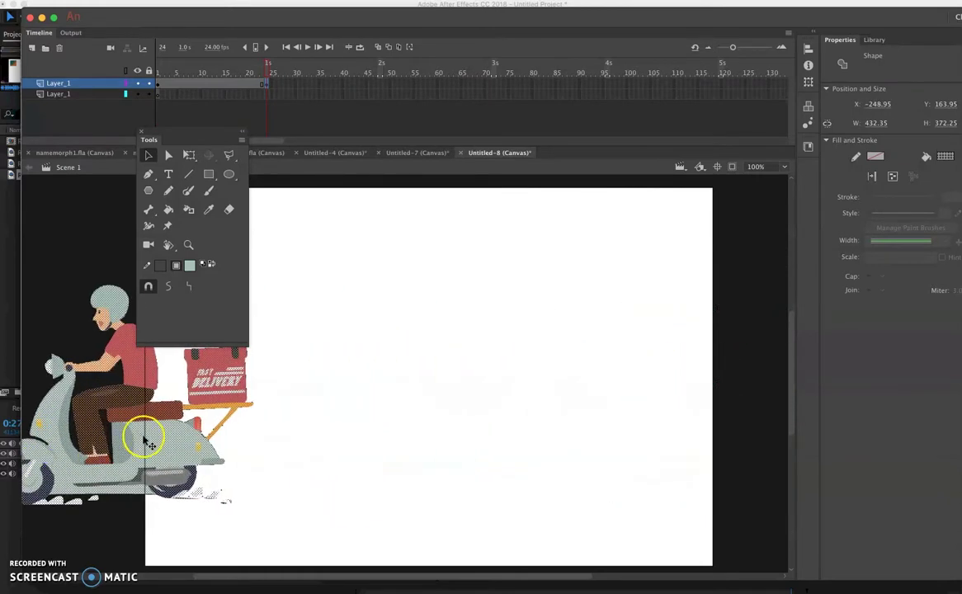
drag(124, 440, 4, 442)
drag(95, 446, 80, 451)
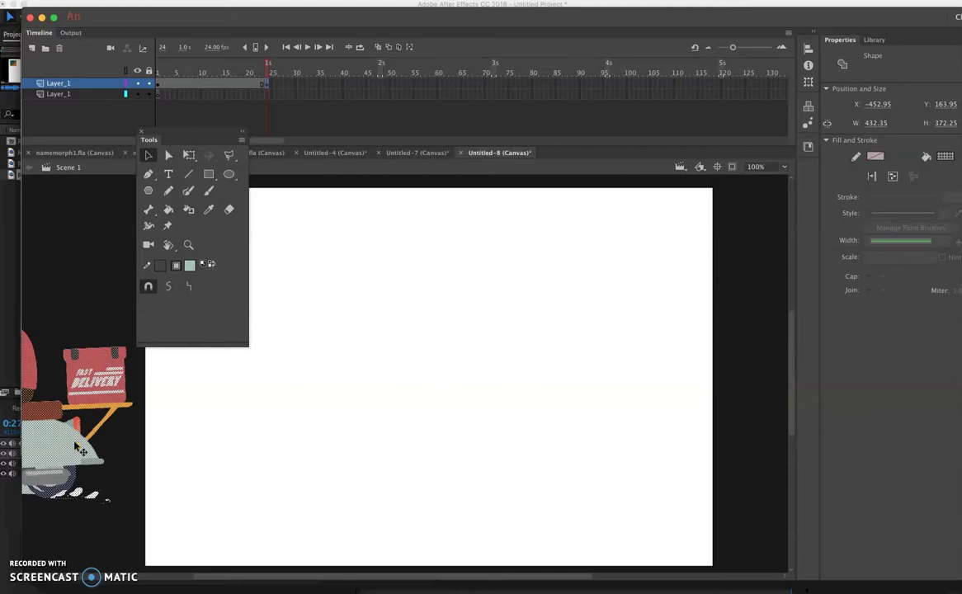
Insert a keyframe at frame 25 of the scooter layer, directly after the frame 24 keyframe.
click(264, 84)
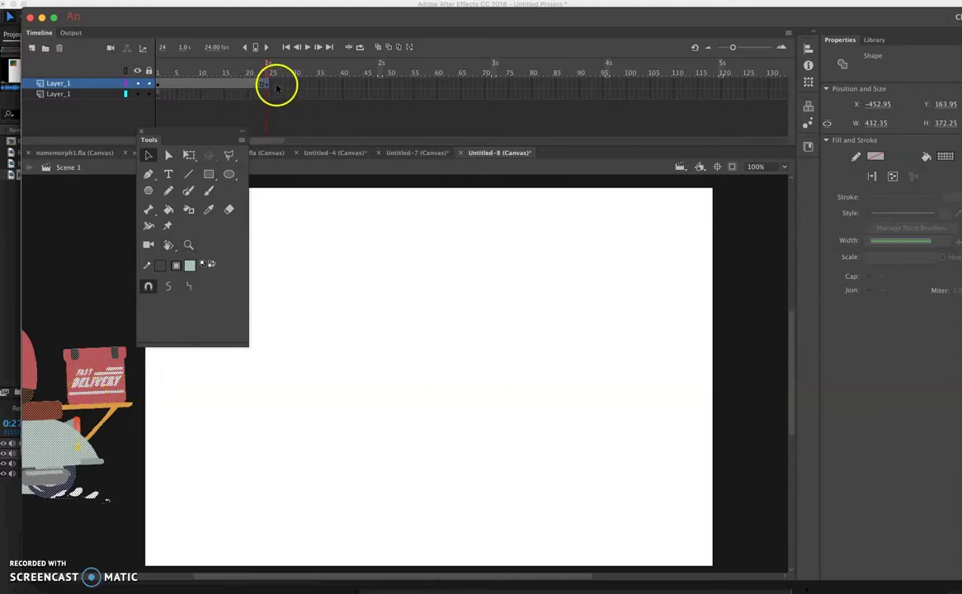
click(272, 85)
right_click(273, 86)
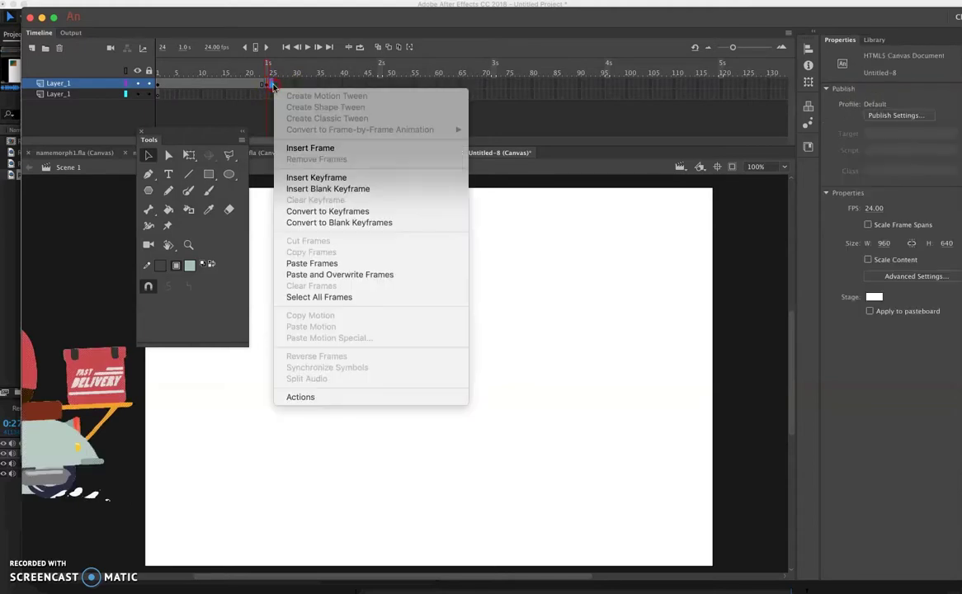
click(316, 178)
scroll(357, 323, left, 5)
scroll(357, 323, up, 1)
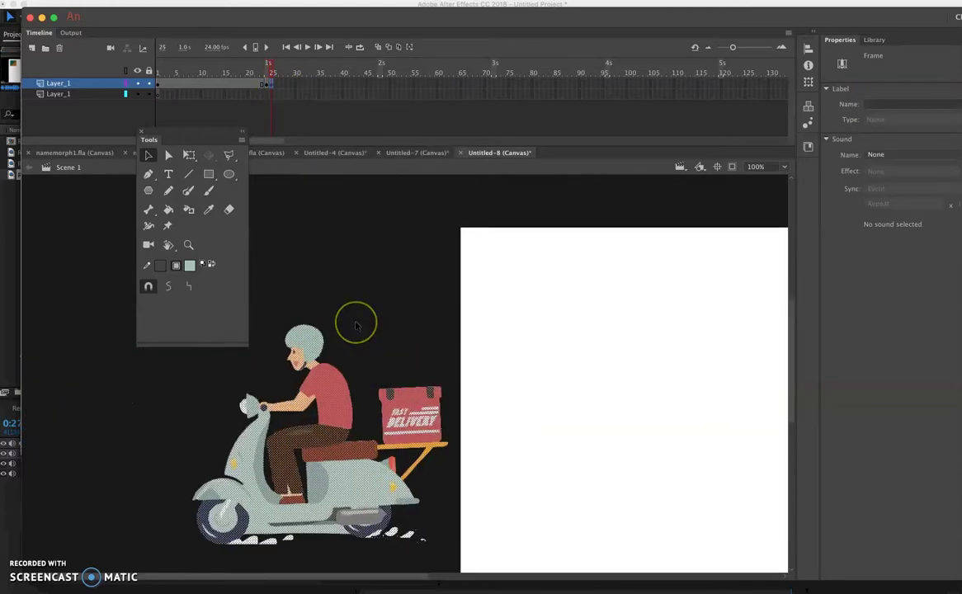
scroll(357, 325, down, 1)
Flip the scooter artwork horizontally on frame 25.
click(267, 85)
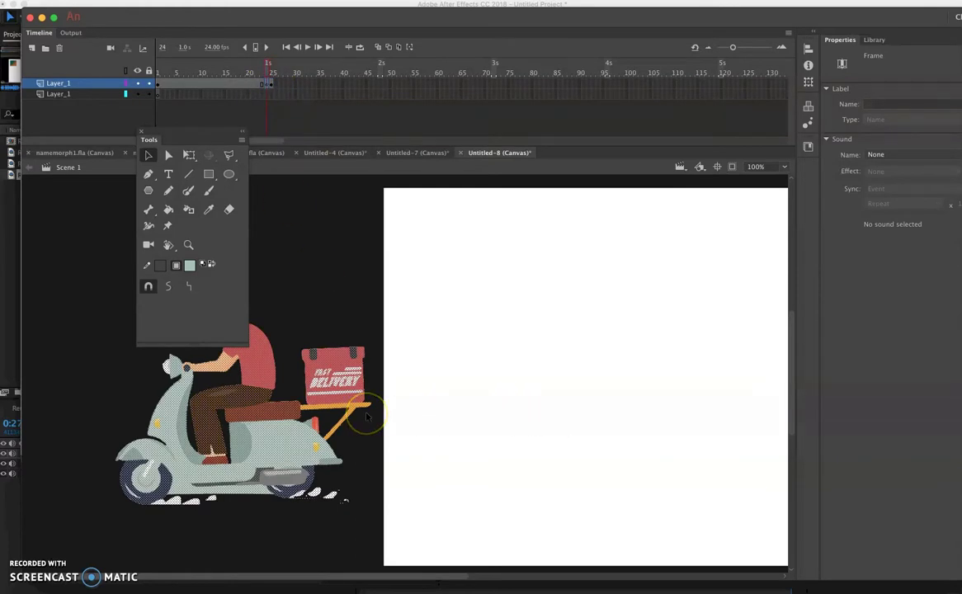
click(272, 86)
click(202, 0)
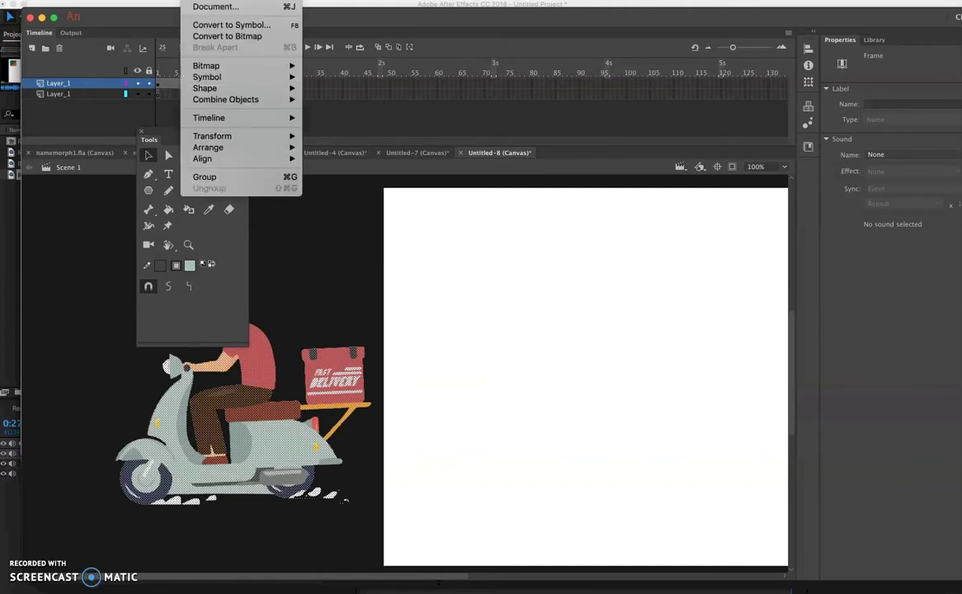
mouse_move(229, 135)
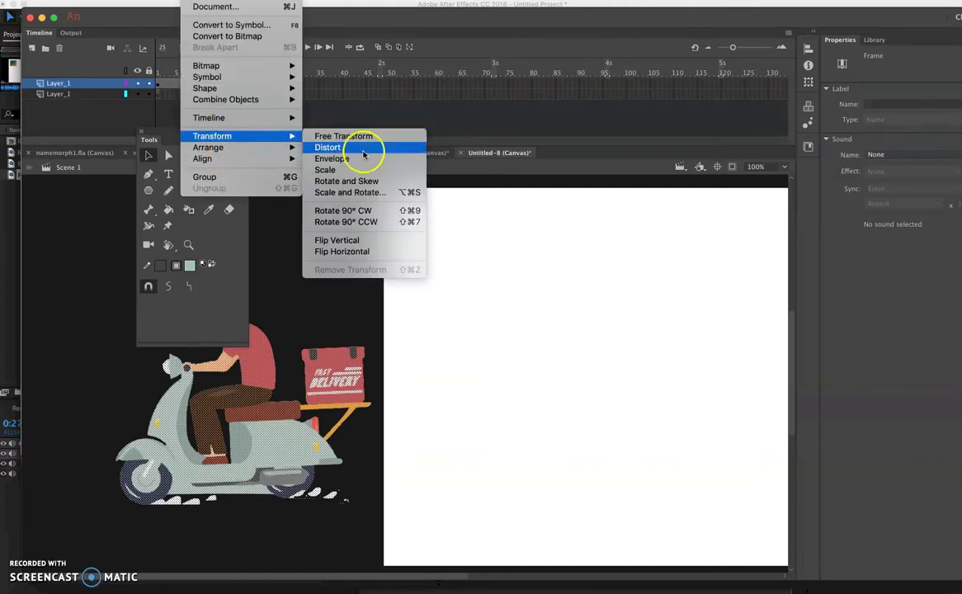
click(357, 251)
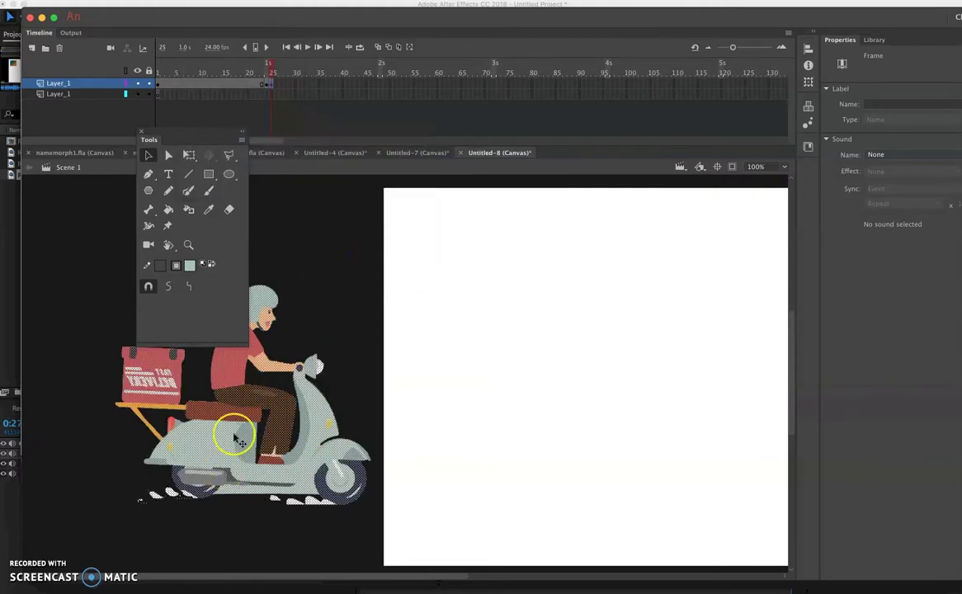
Insert a keyframe at frame 48 and move the flipped scooter past the stage's right edge, to about X 979.
click(382, 84)
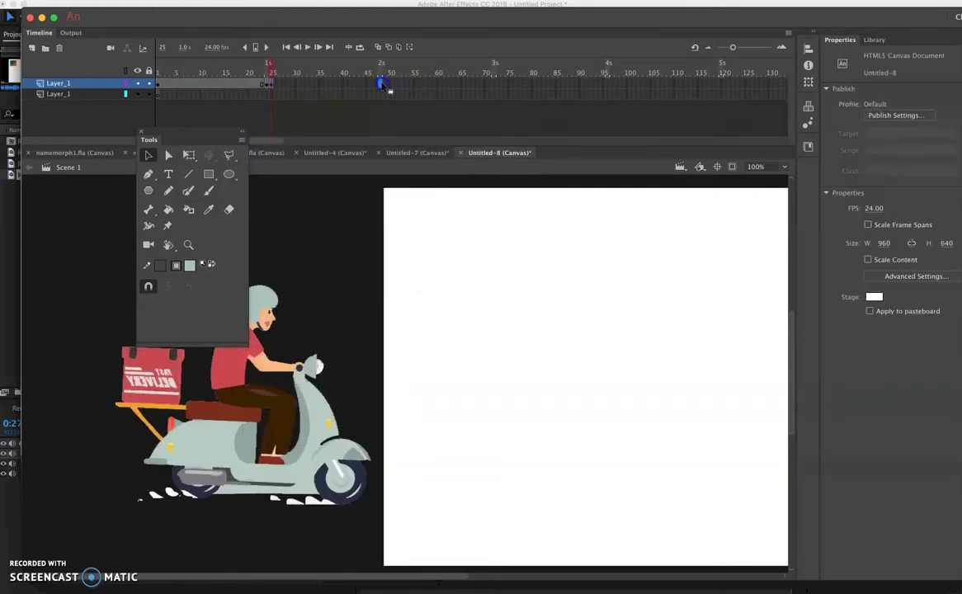
right_click(381, 86)
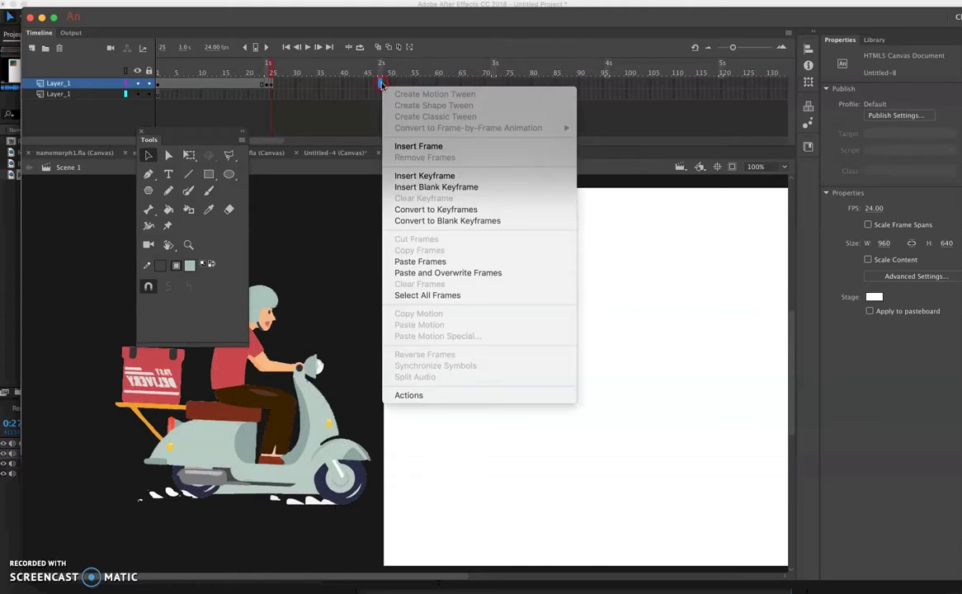
click(419, 177)
scroll(419, 245, right, 10)
scroll(420, 245, left, 8)
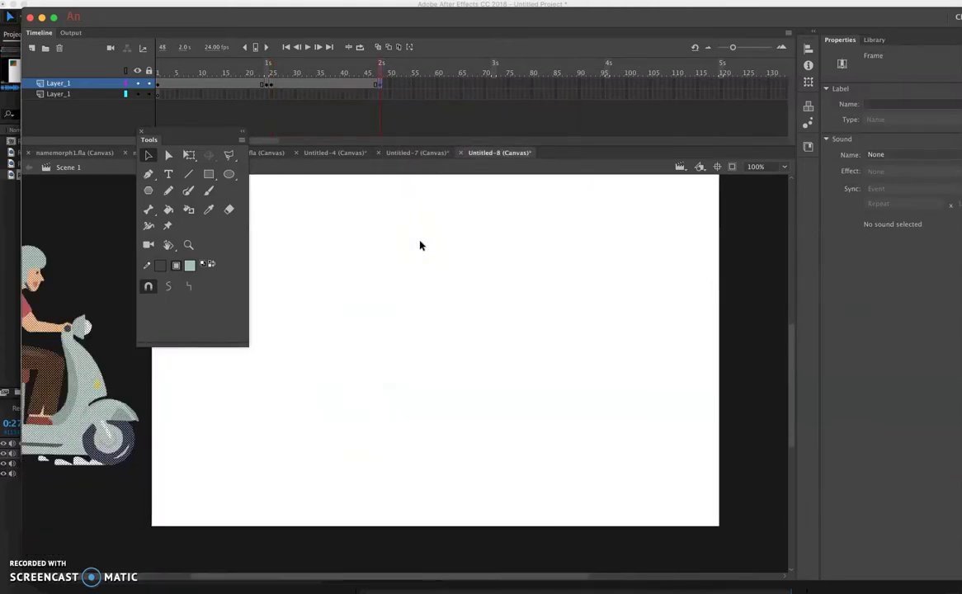
drag(247, 396, 783, 391)
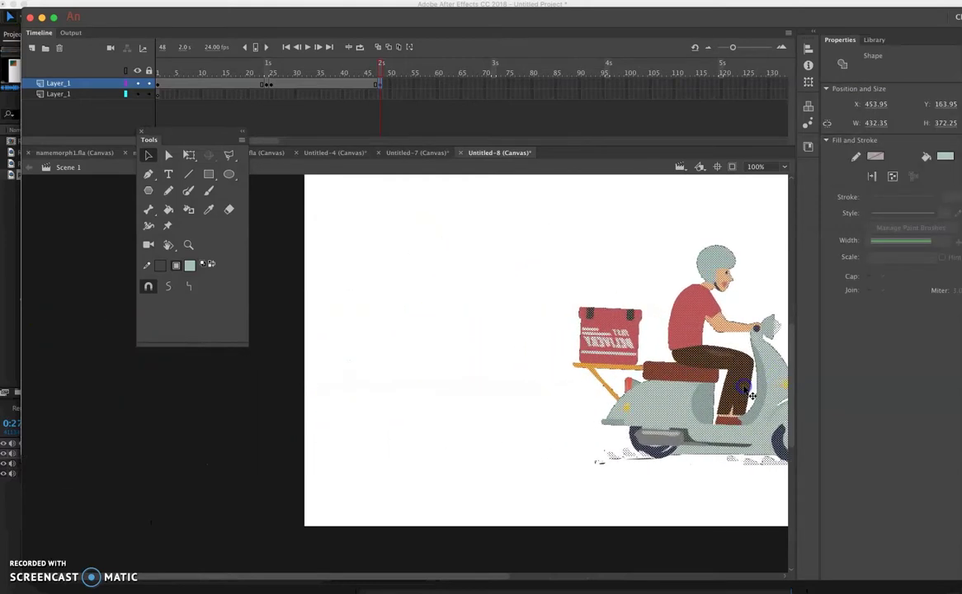
scroll(743, 389, right, 10)
click(214, 425)
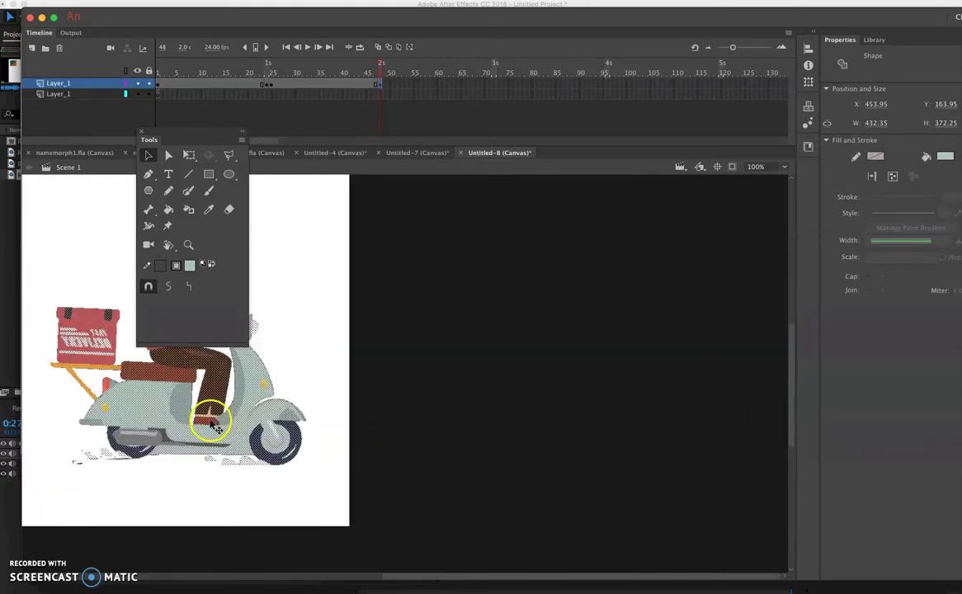
drag(214, 424, 553, 436)
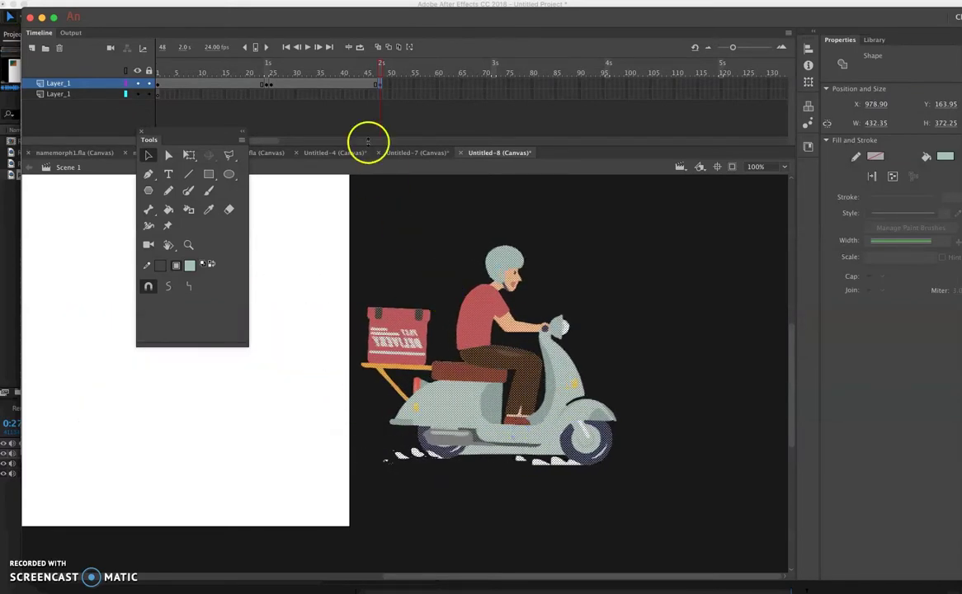
Create shape tweens on the scooter layer between frames 1 and 24 and between frames 25 and 48.
click(252, 73)
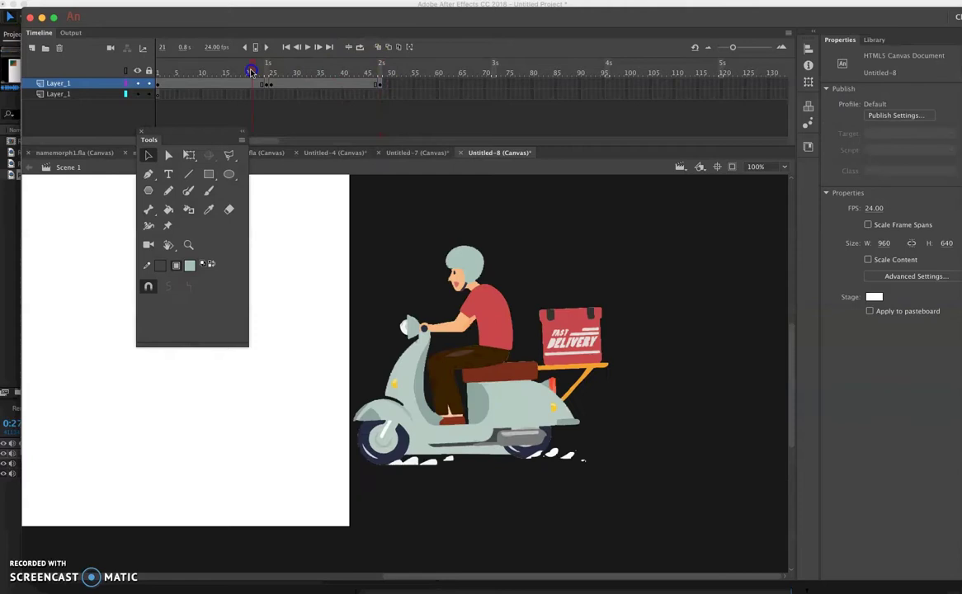
right_click(187, 83)
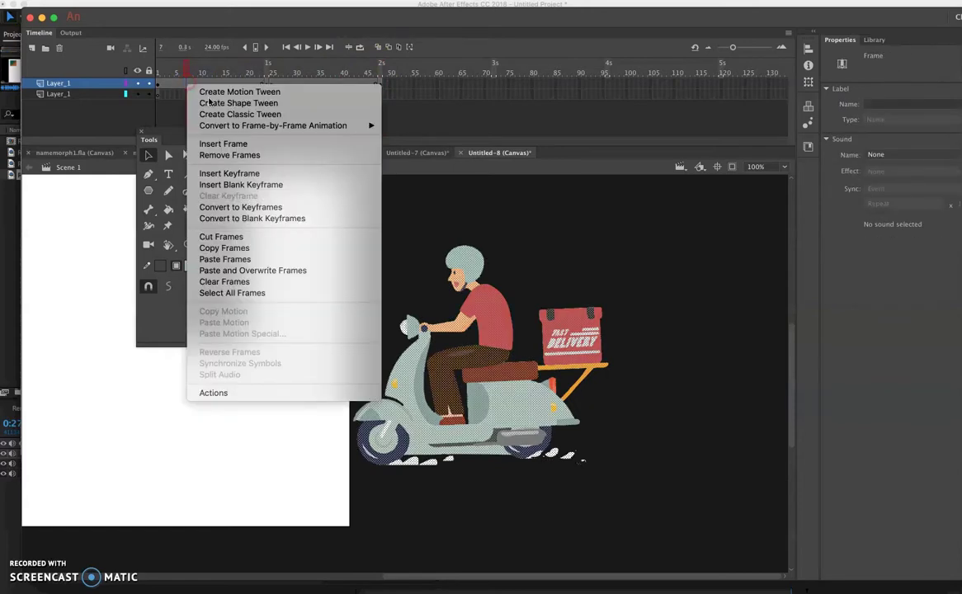
click(322, 99)
right_click(324, 89)
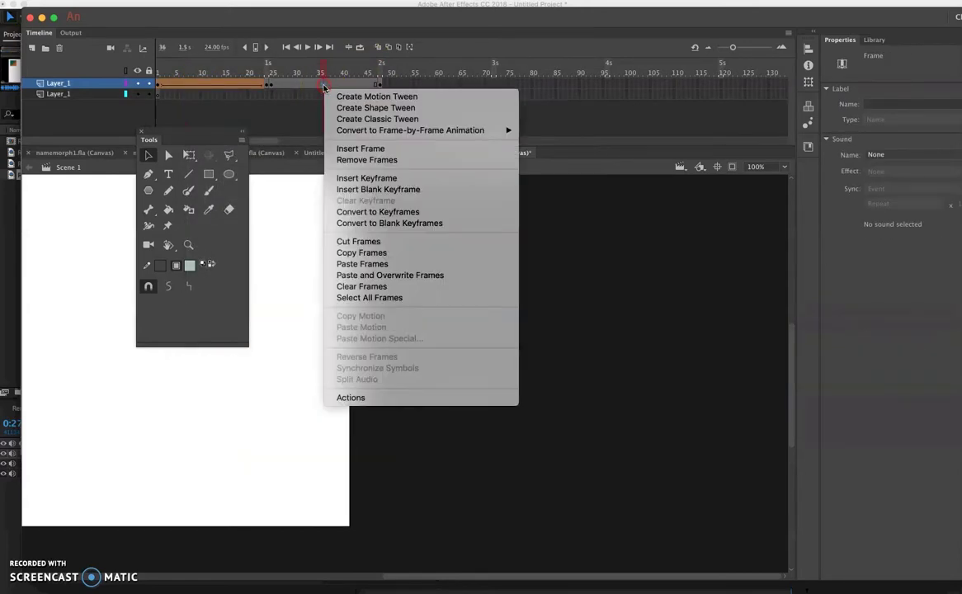
click(349, 108)
Examine the scooter's tween around frame 10 and test the movie in the browser.
drag(322, 71, 201, 74)
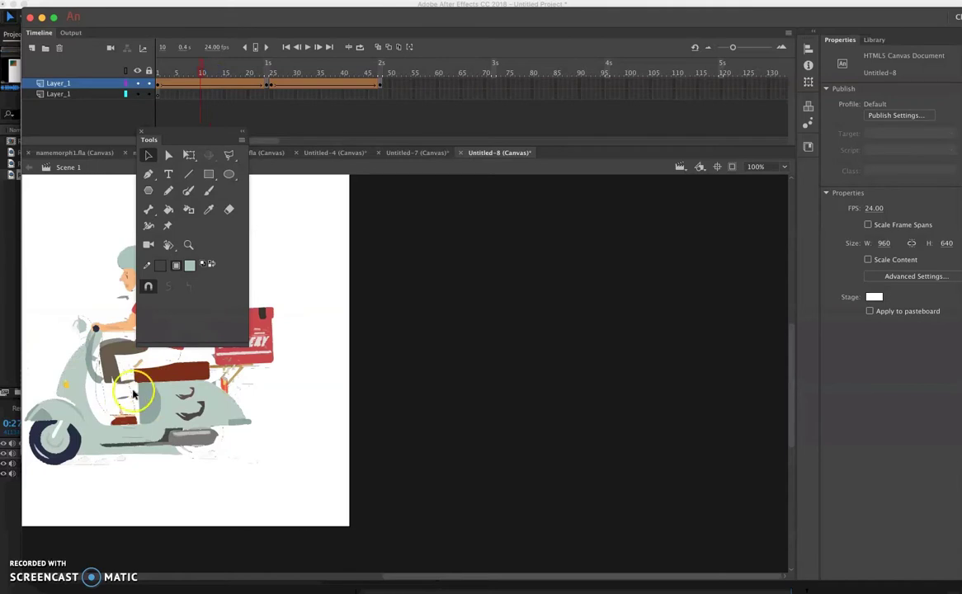
scroll(174, 395, left, 10)
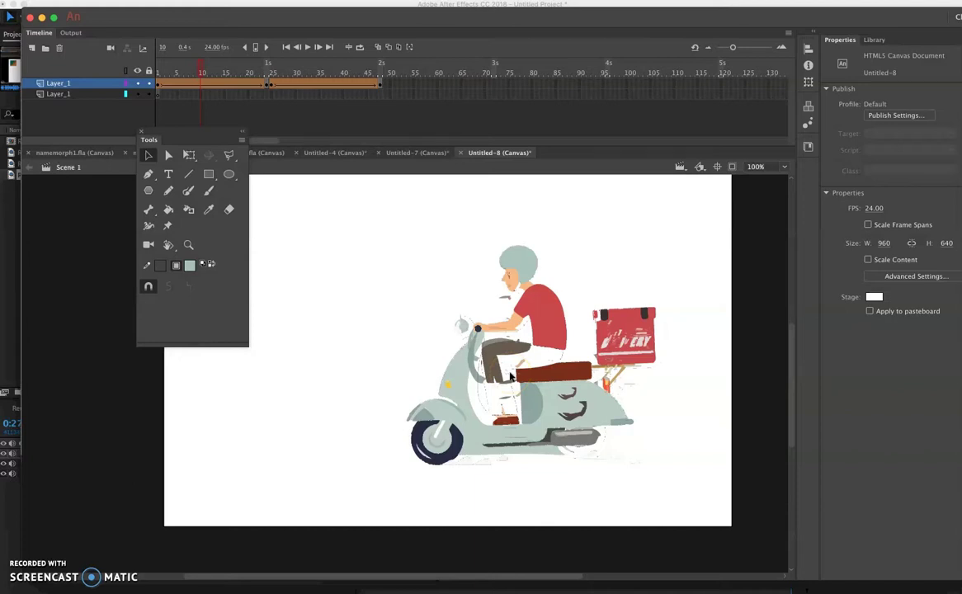
key(super+Return)
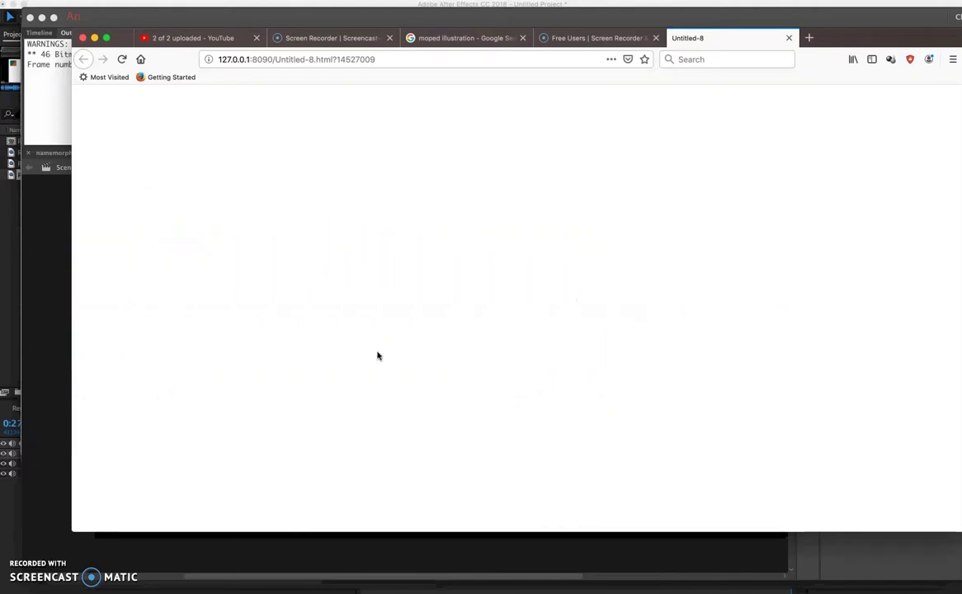
Close the browser preview and play back the shape-tweened scooter animation in the timeline.
click(357, 324)
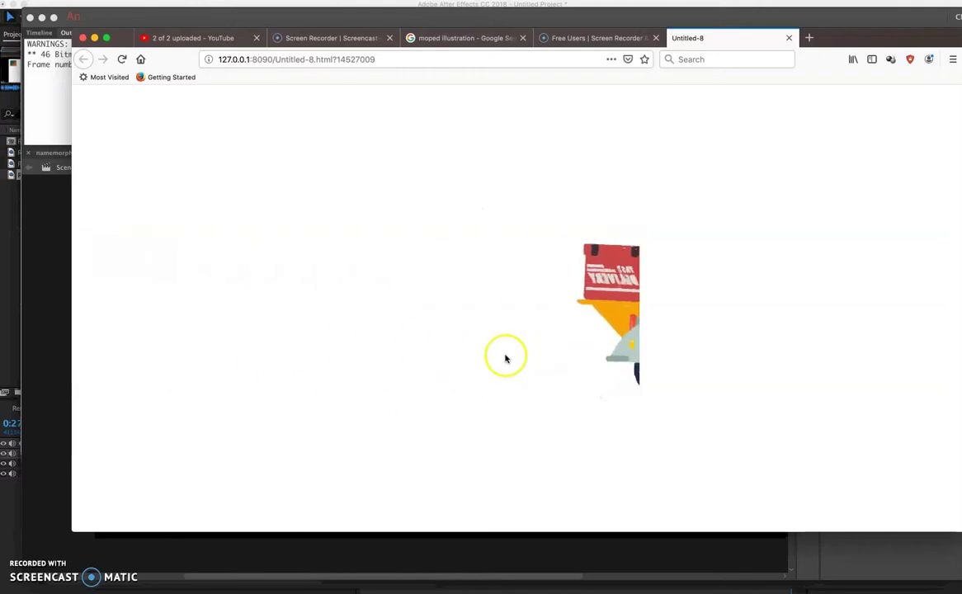
click(790, 39)
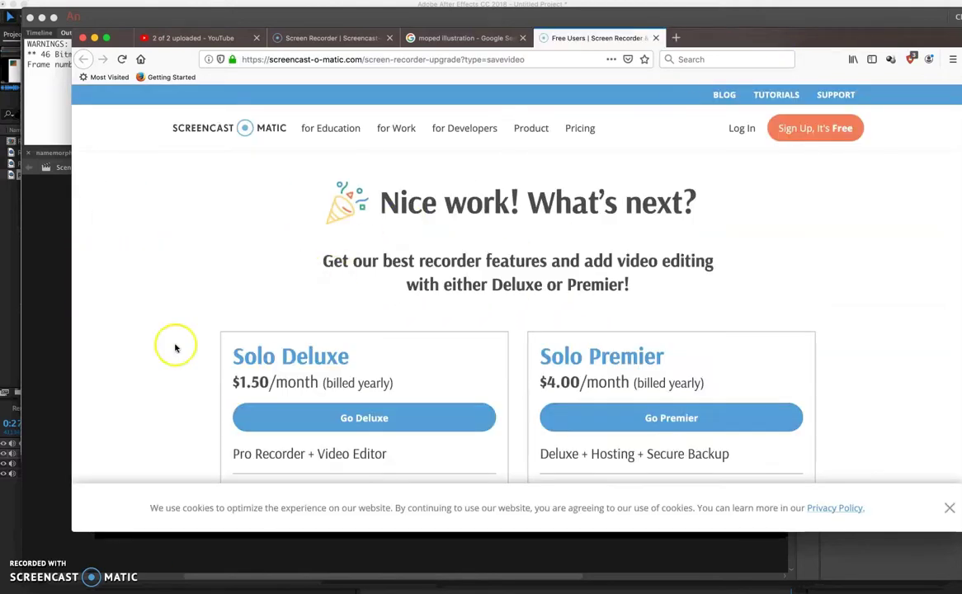
click(58, 355)
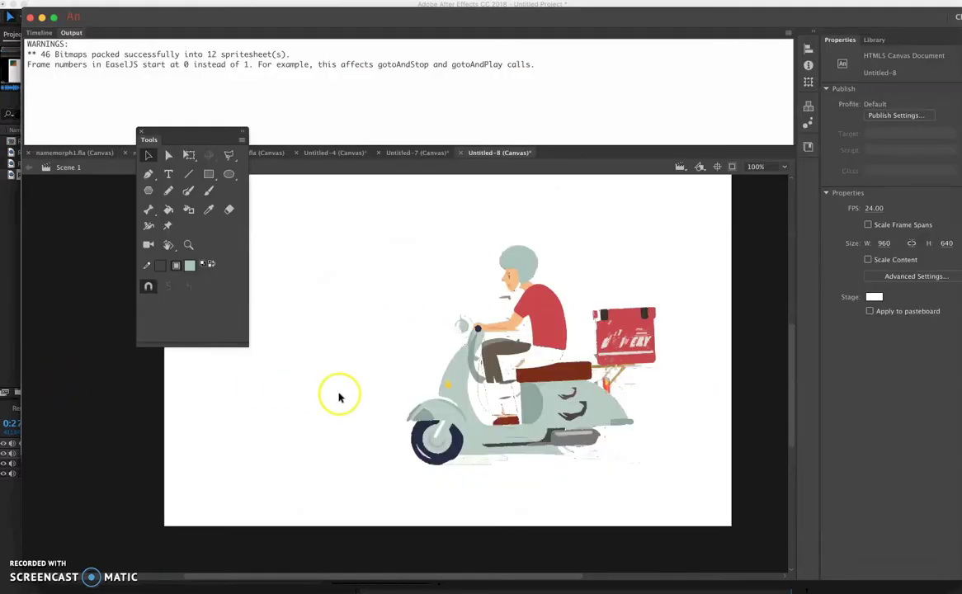
click(38, 33)
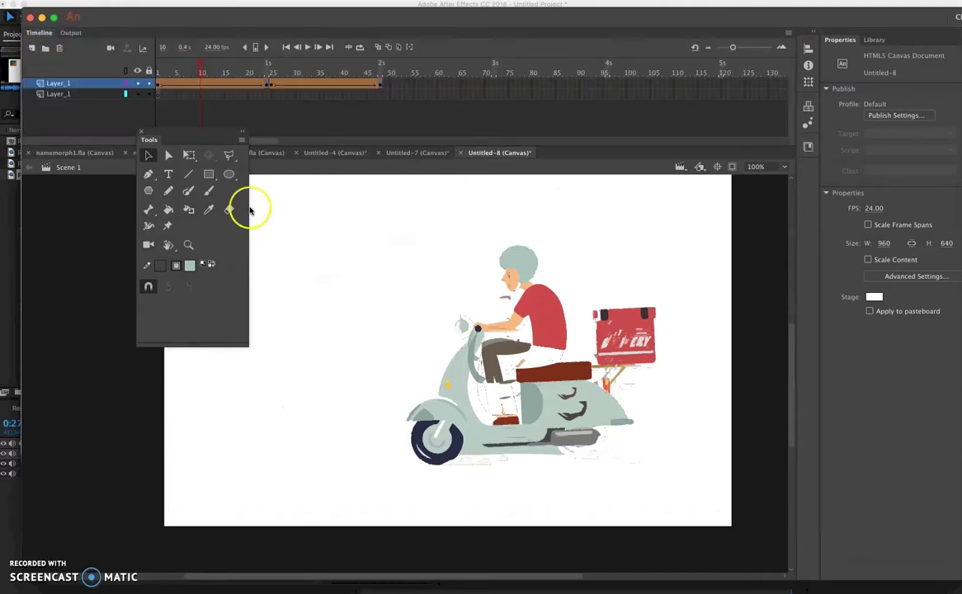
key(Return)
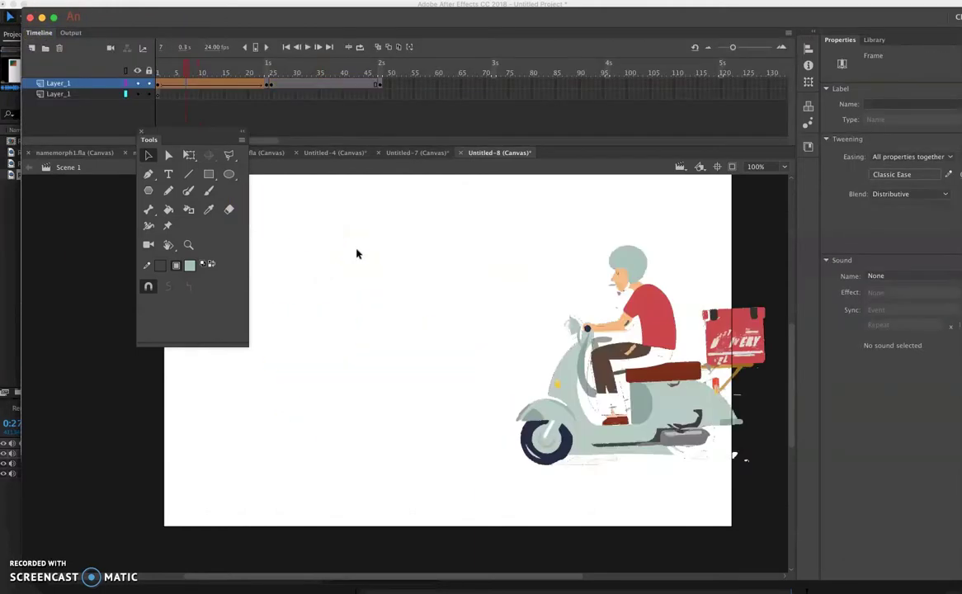
Remove the scooter layer's frames after frame 1 and convert the whole scooter artwork into a movie clip symbol named moped.
click(269, 93)
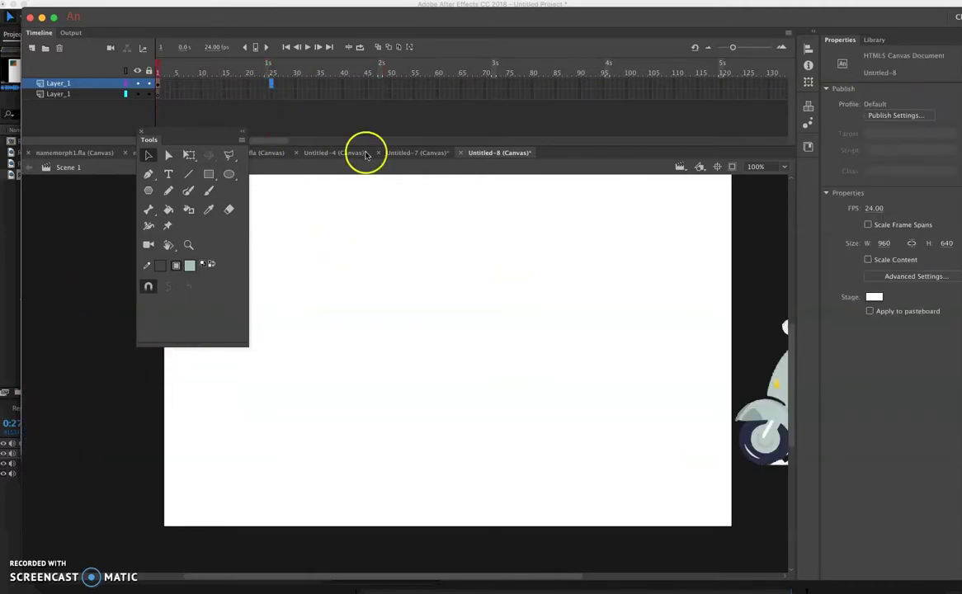
scroll(556, 382, right, 5)
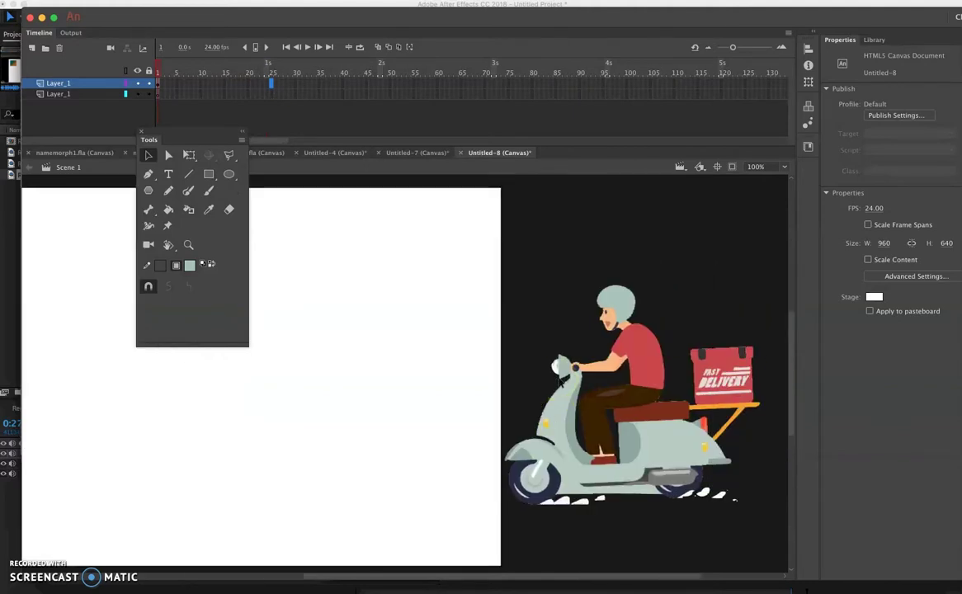
click(652, 440)
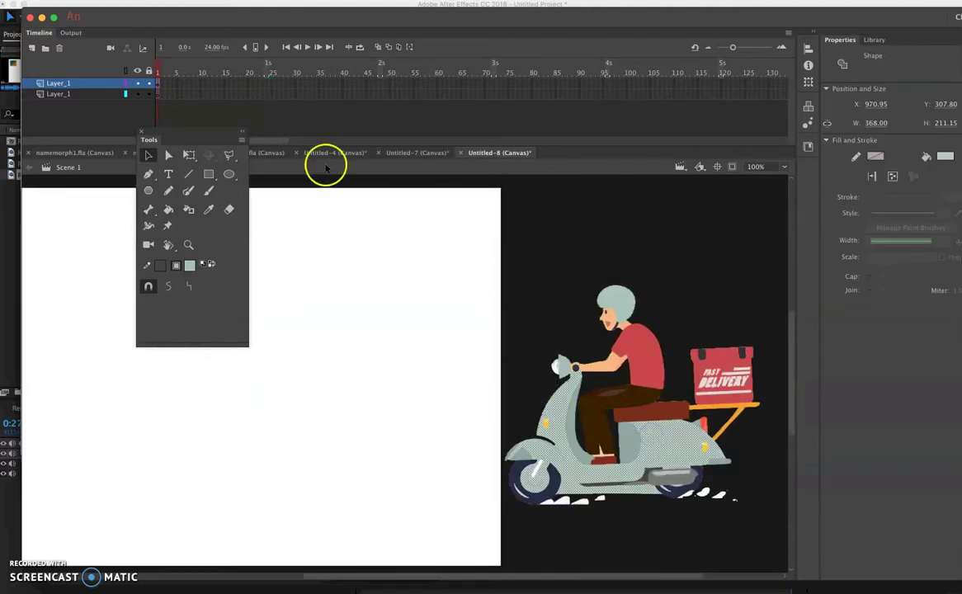
click(159, 84)
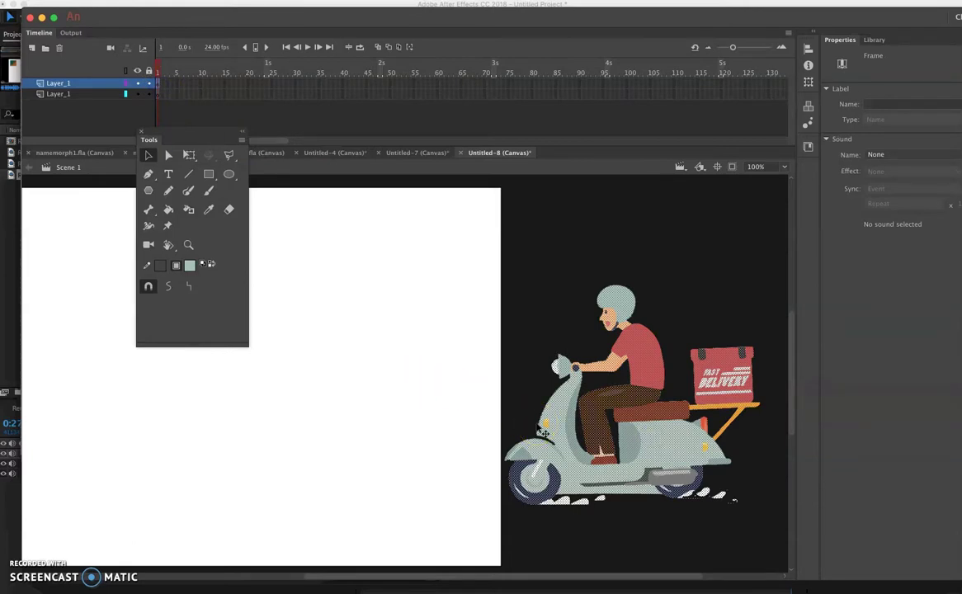
right_click(551, 425)
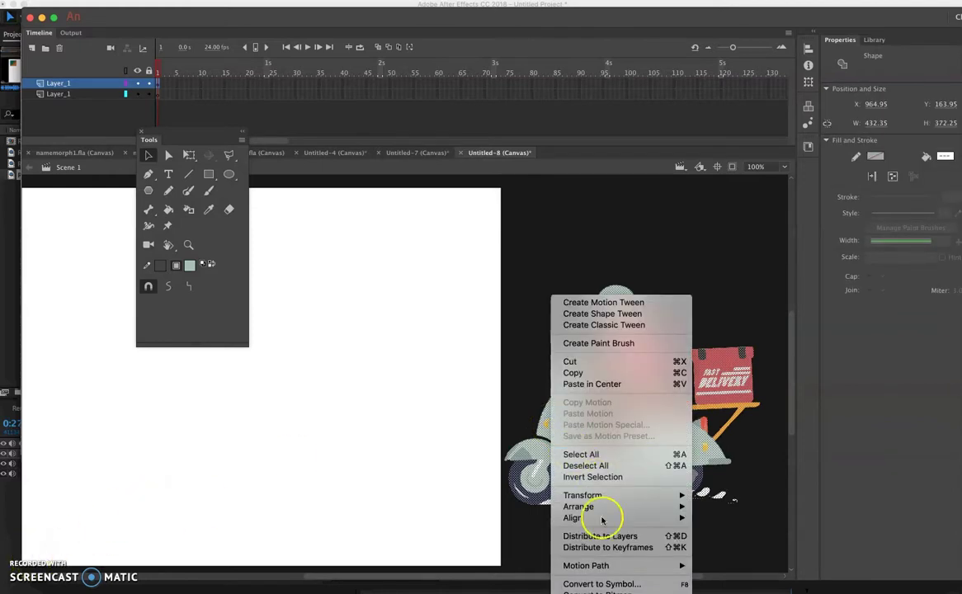
click(607, 584)
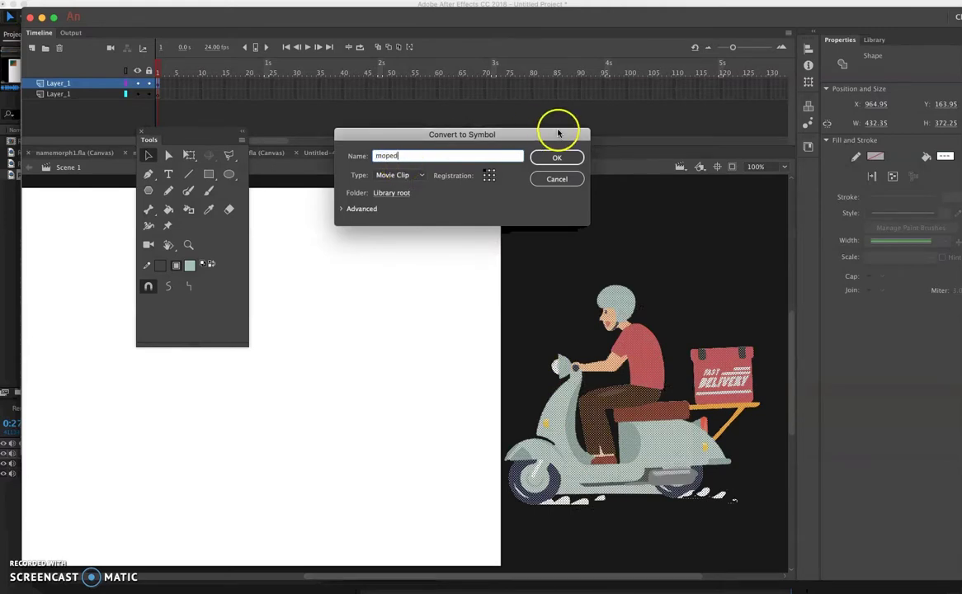
click(558, 156)
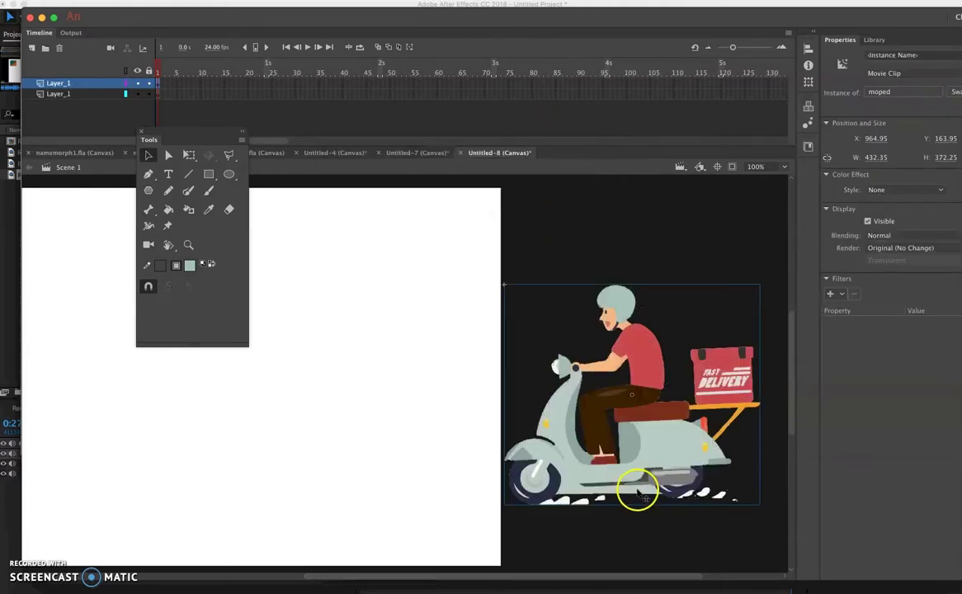
Insert a keyframe at frame 24 and move the moped symbol past the stage's left edge, to about X -452.
click(267, 83)
right_click(267, 83)
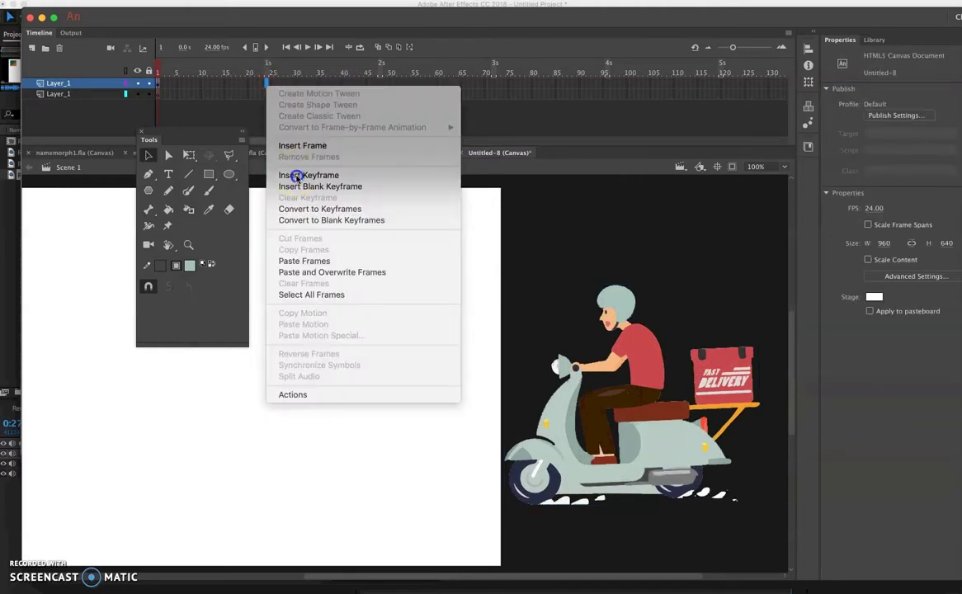
click(297, 176)
scroll(544, 326, left, 5)
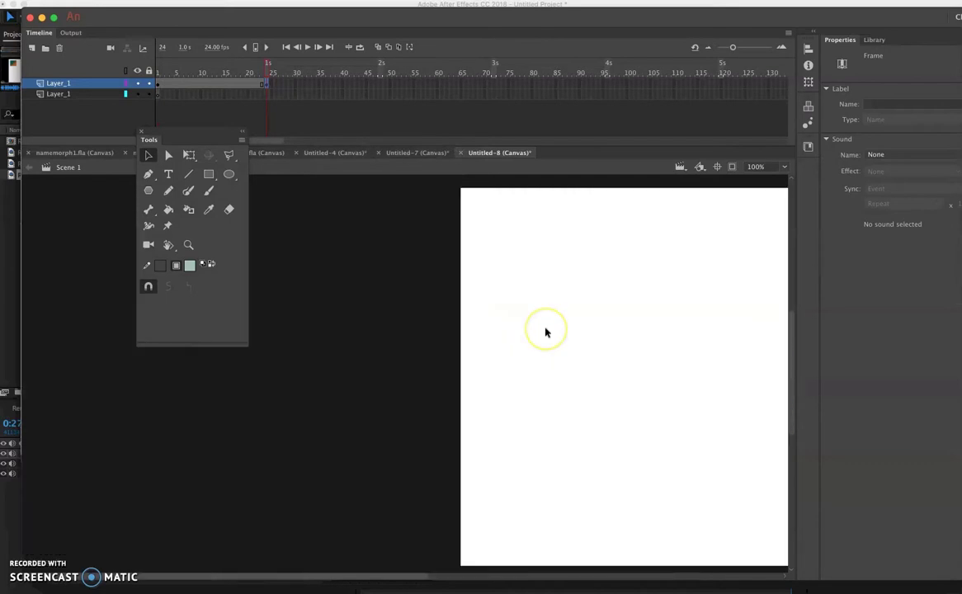
scroll(546, 332, right, 5)
drag(718, 429, 76, 413)
scroll(76, 413, left, 5)
scroll(78, 414, left, 5)
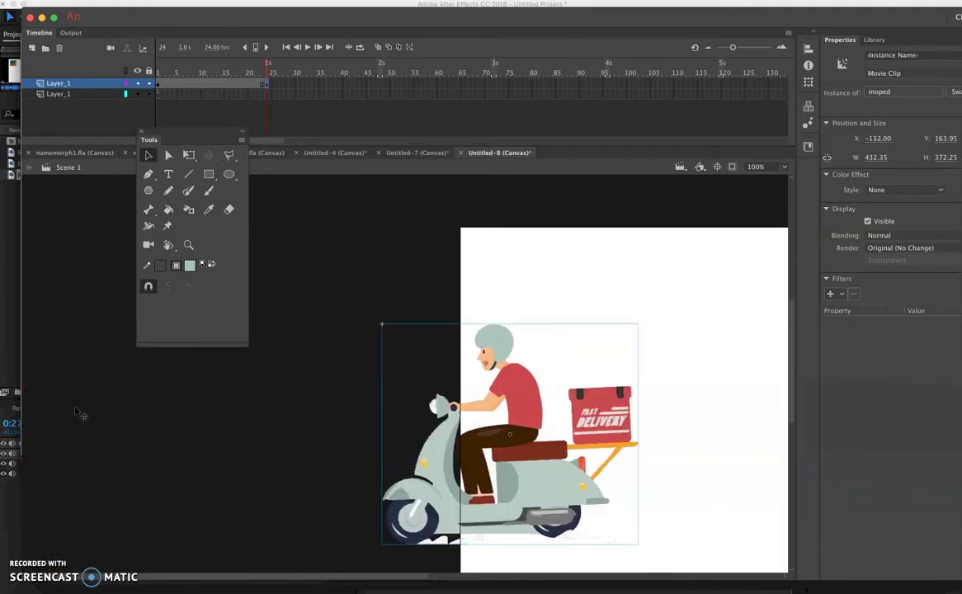
drag(506, 459, 333, 470)
Create a classic tween on the moped layer between frames 1 and 24.
click(173, 95)
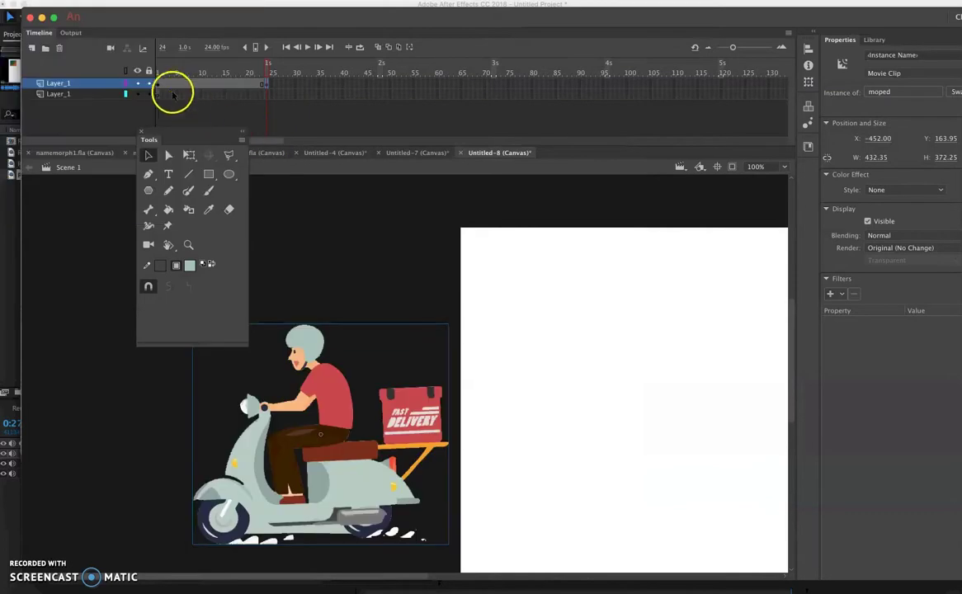
click(159, 85)
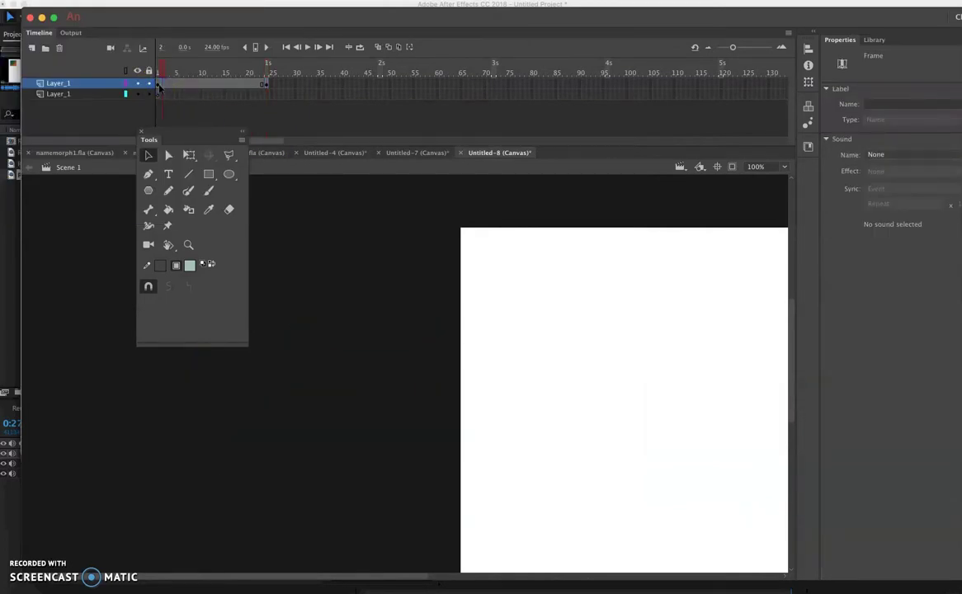
right_click(159, 86)
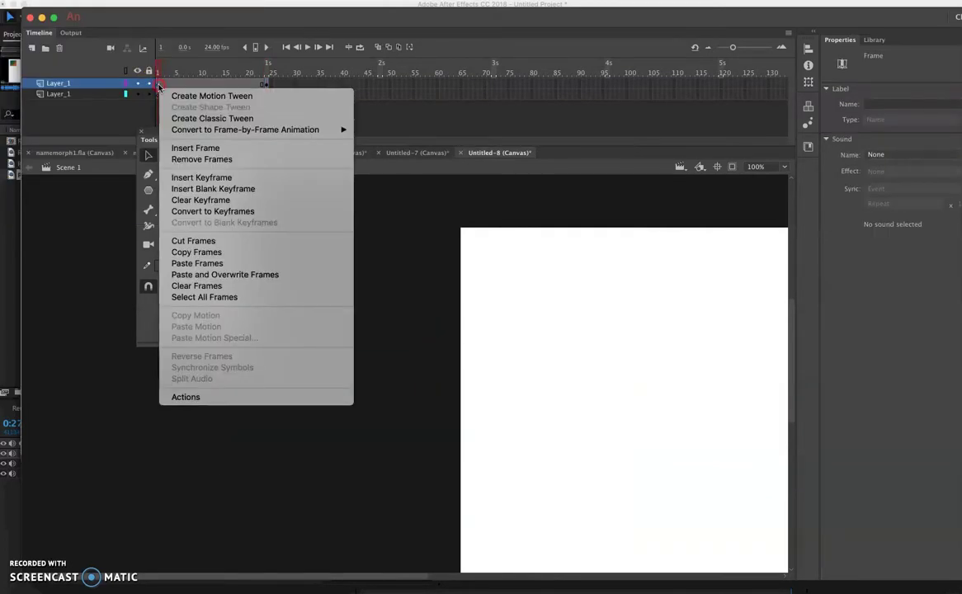
click(181, 122)
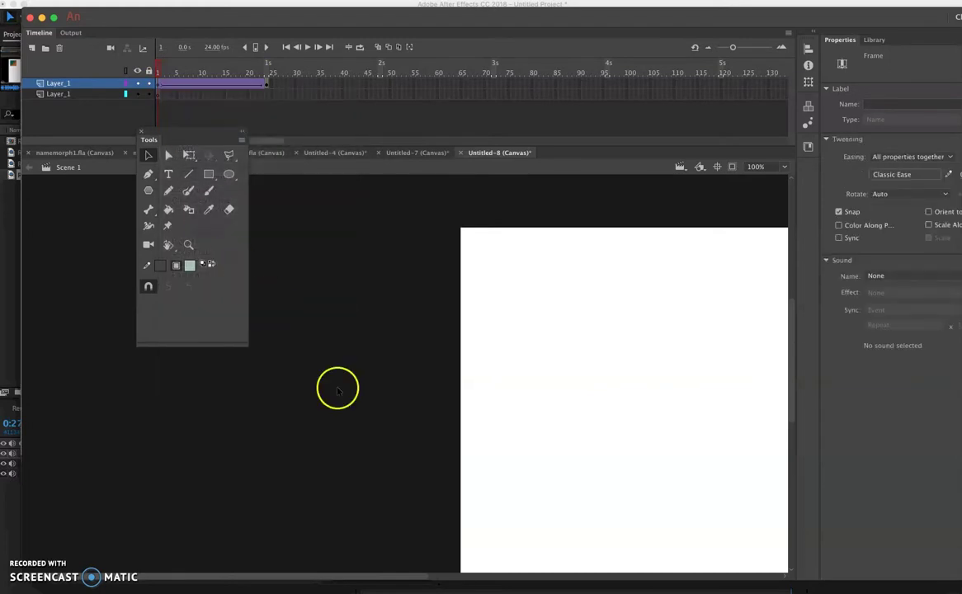
scroll(354, 408, right, 5)
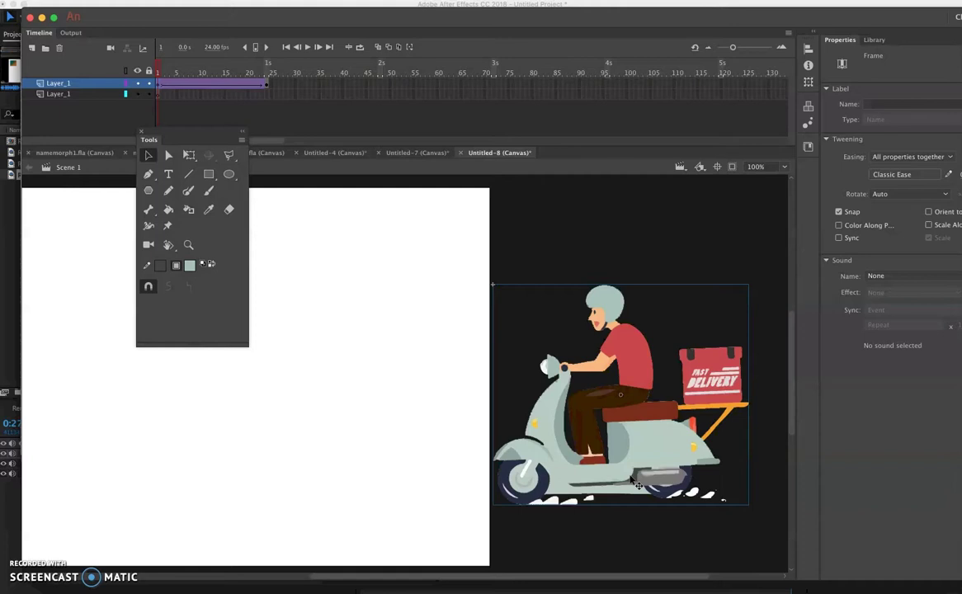
Test the moped's classic-tweened movie in the browser, close the preview and return to the timeline.
key(super+Return)
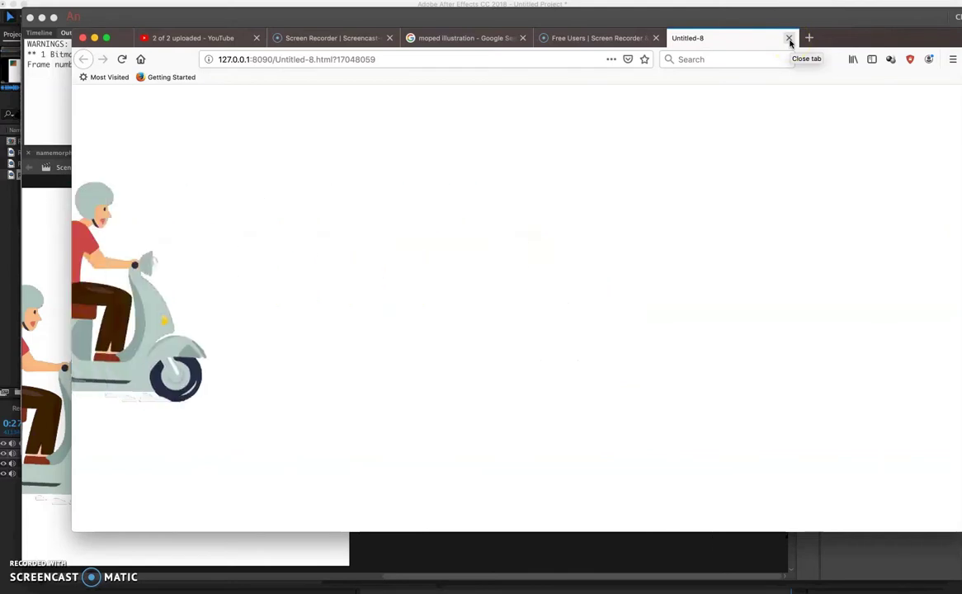
click(790, 40)
click(71, 400)
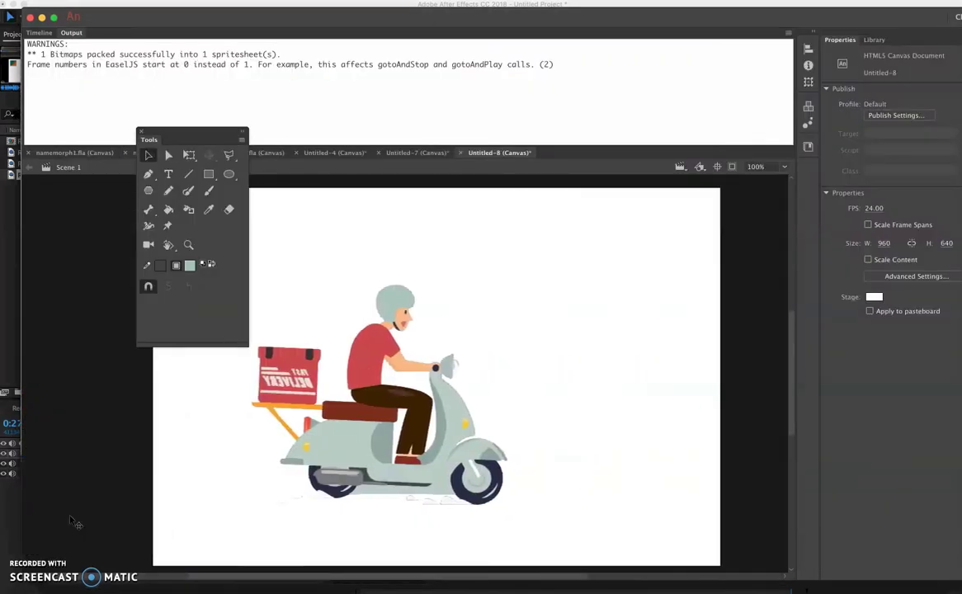
click(40, 33)
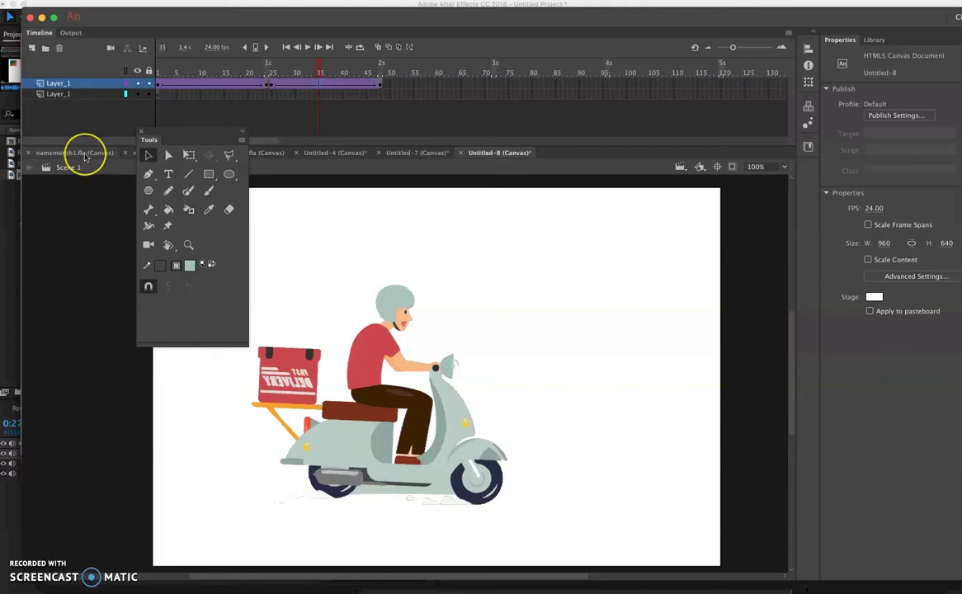
Move the Tools panel clear of the document names, switch to walk.fla and play its walk animation from frame 1.
drag(175, 134, 118, 208)
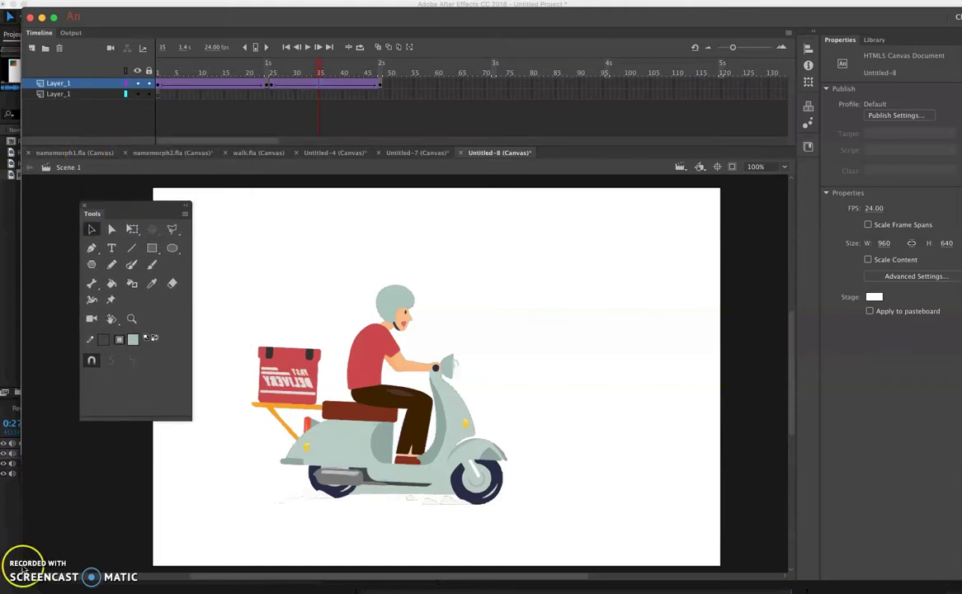
click(265, 157)
click(264, 157)
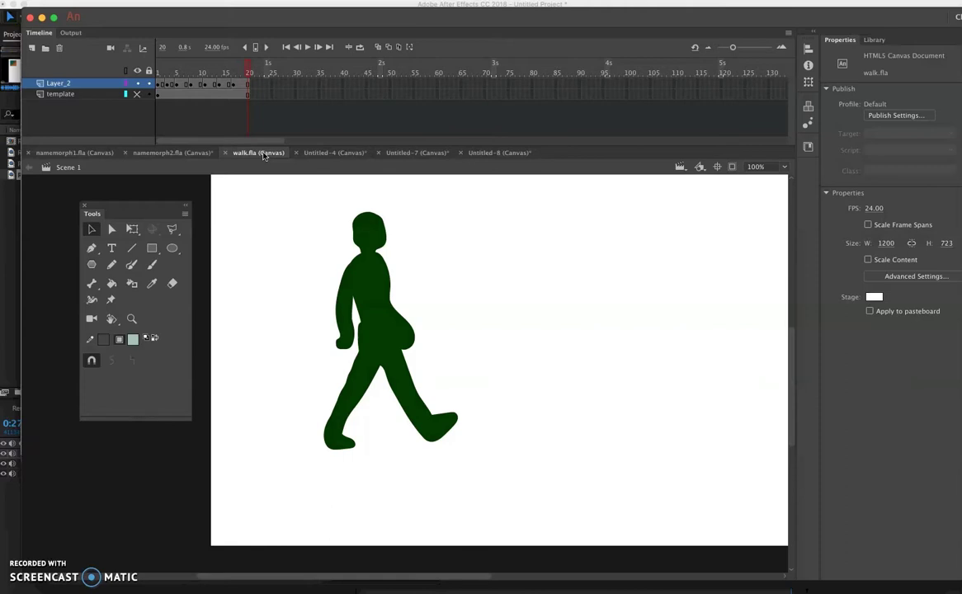
click(250, 66)
drag(234, 70, 160, 89)
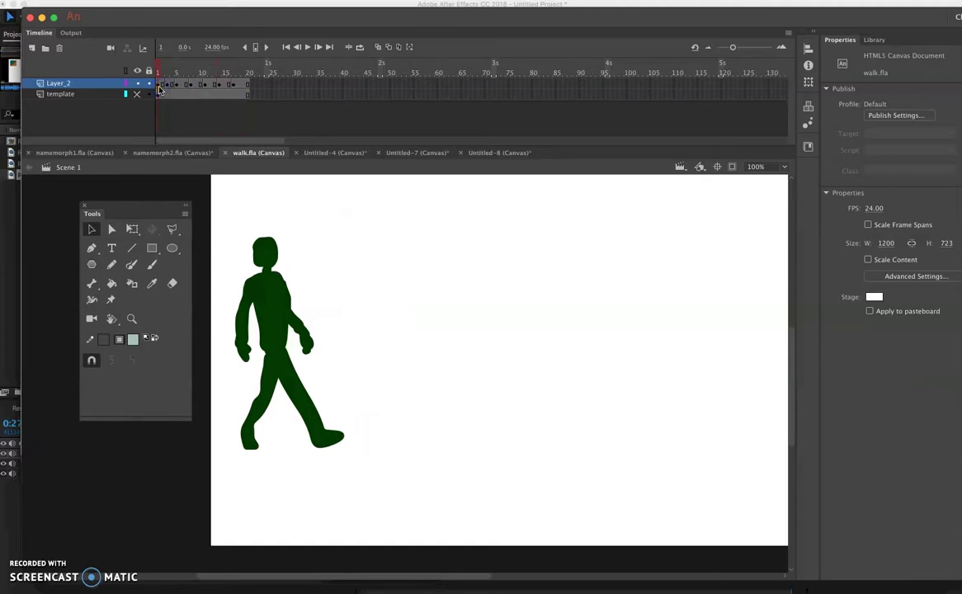
key(Return)
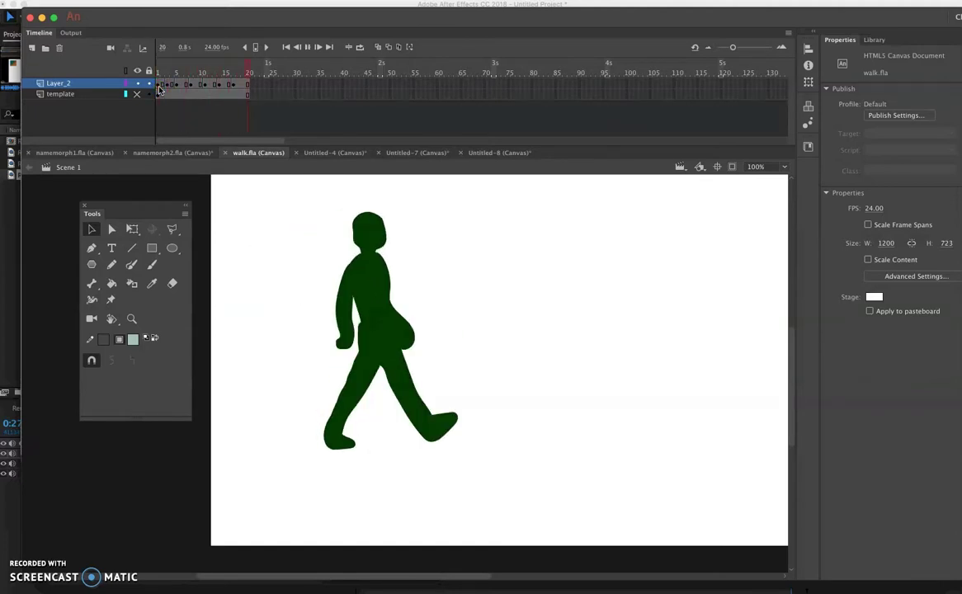
click(245, 47)
key(Return)
Show the template layer in walk.fla and examine the walk-cycle reference drawings from stride to stride.
click(138, 96)
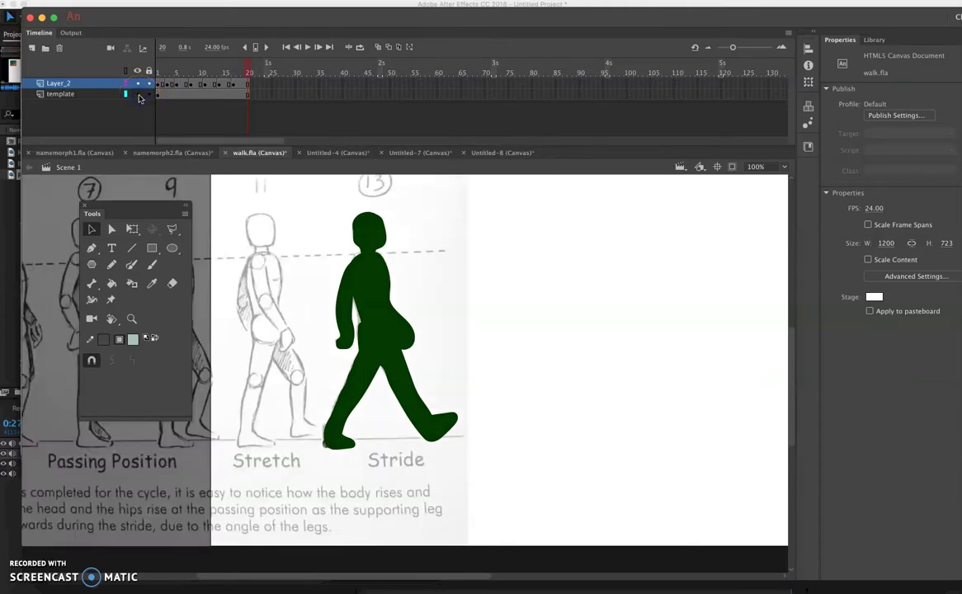
scroll(235, 279, left, 5)
scroll(239, 279, down, 4)
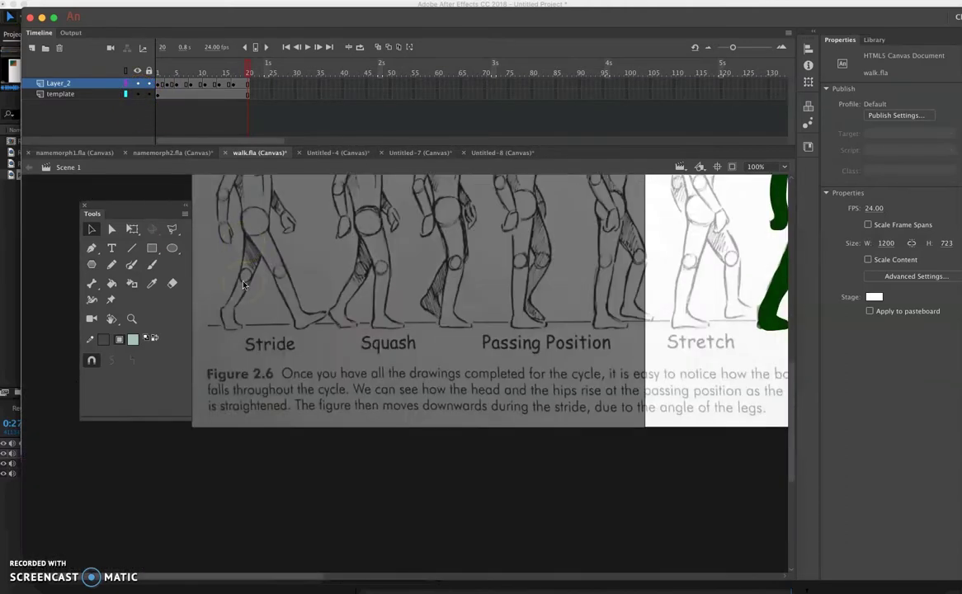
scroll(240, 281, up, 4)
scroll(243, 284, right, 4)
scroll(244, 285, left, 5)
scroll(244, 285, down, 2)
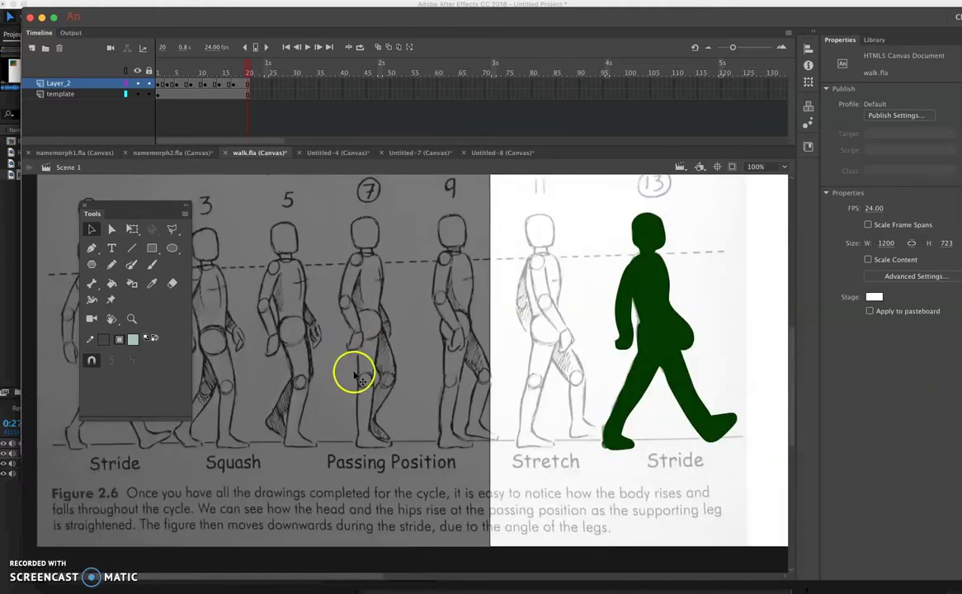
Switch to the web browser and search for "animation walking template".
key(super+Tab)
key(super+Tab)
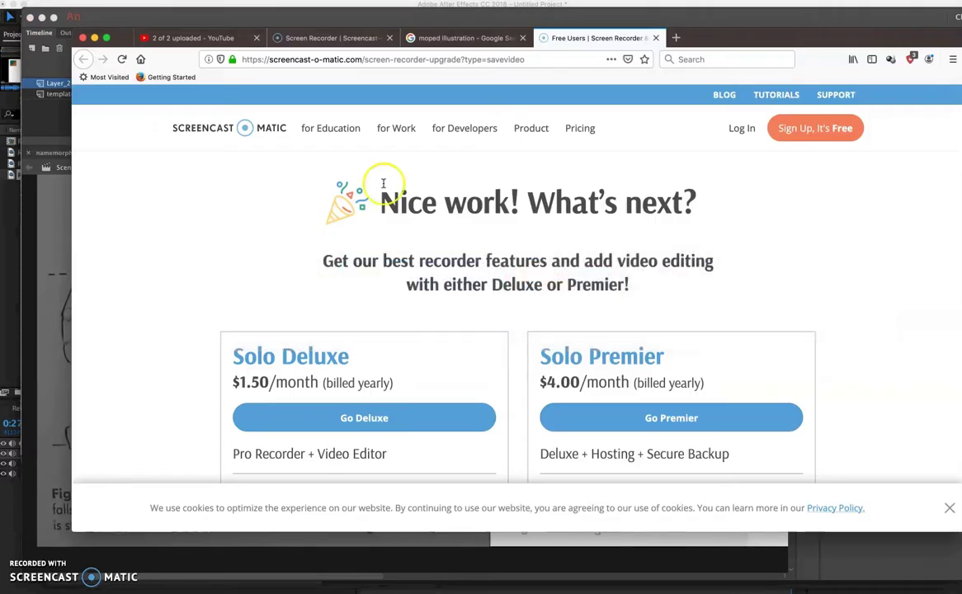
click(386, 60)
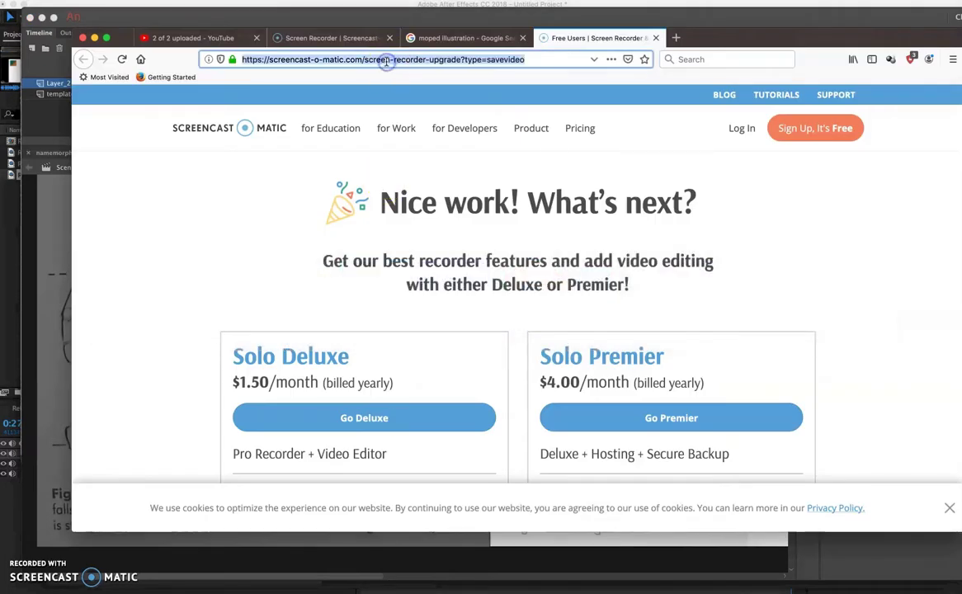
click(695, 57)
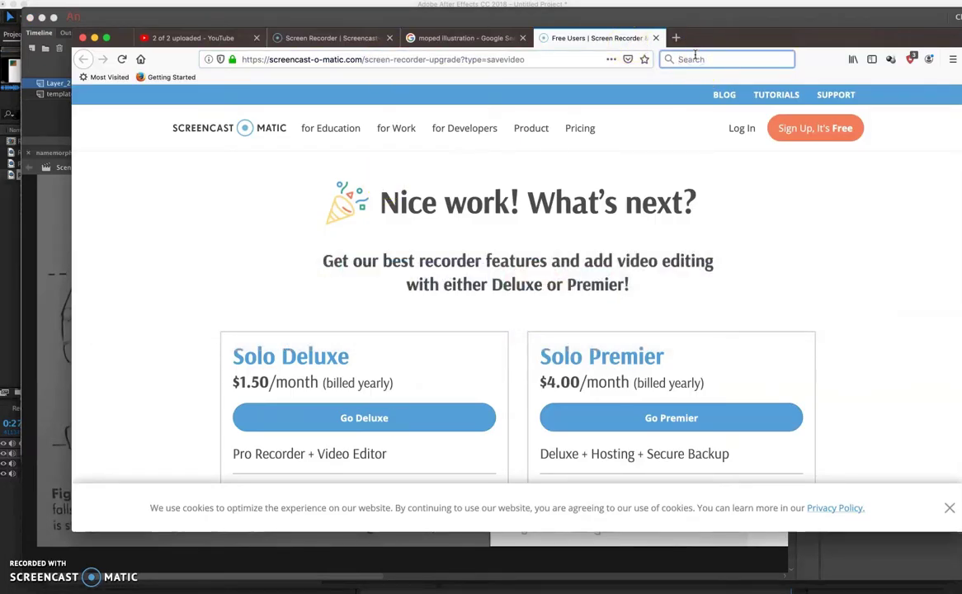
text(anima)
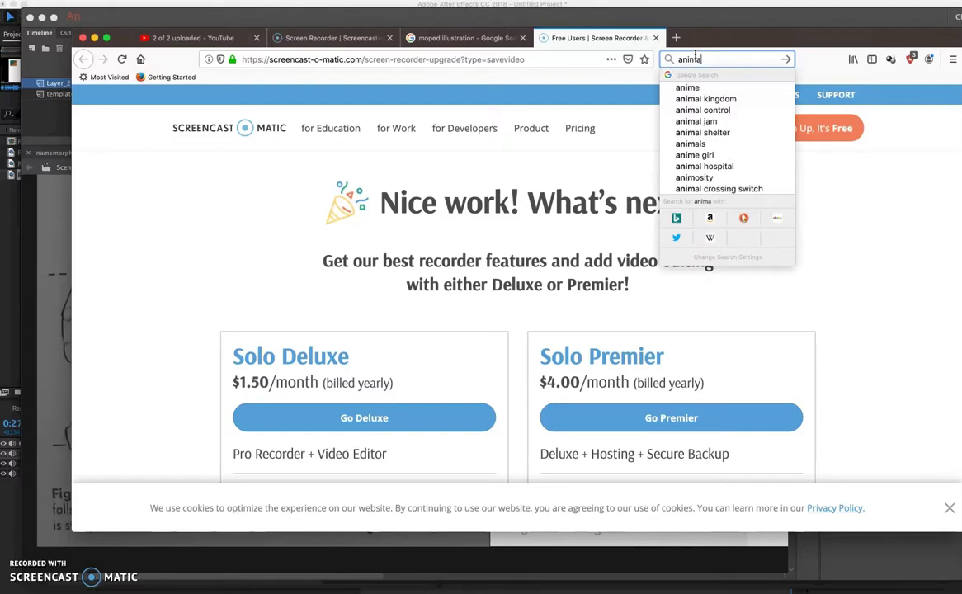
text(tion walin)
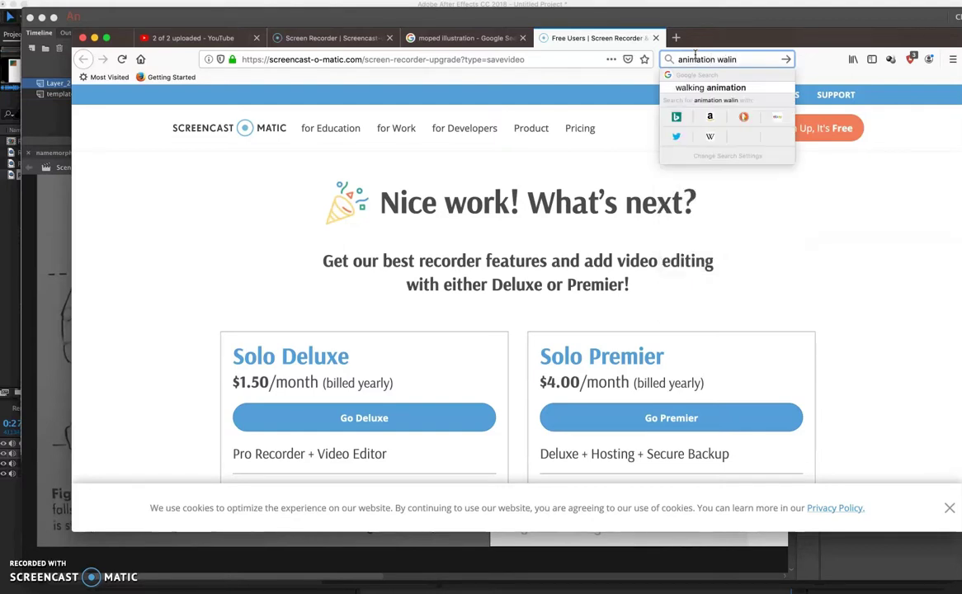
key(BackSpace)
key(BackSpace)
text(king)
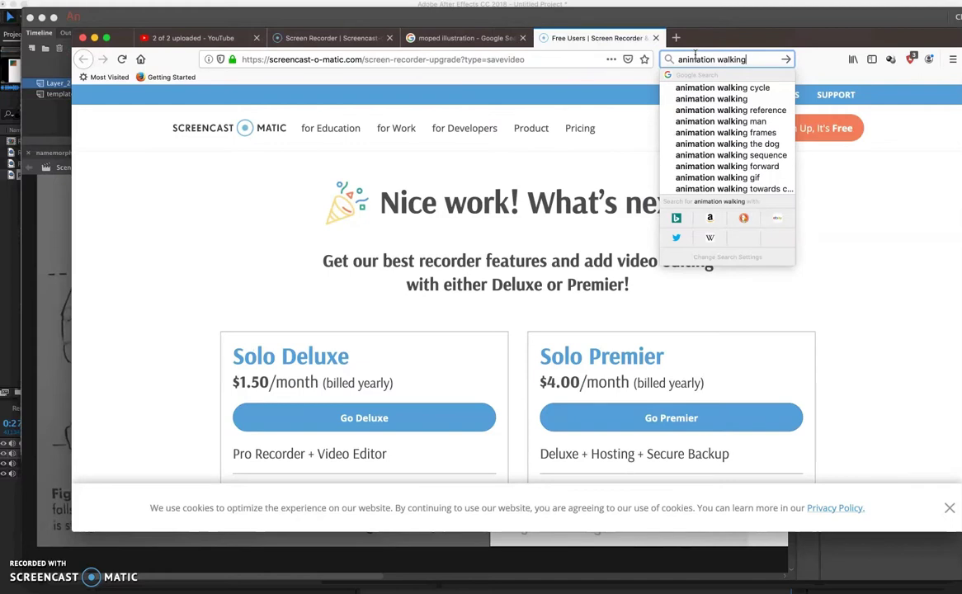
text( template)
key(Return)
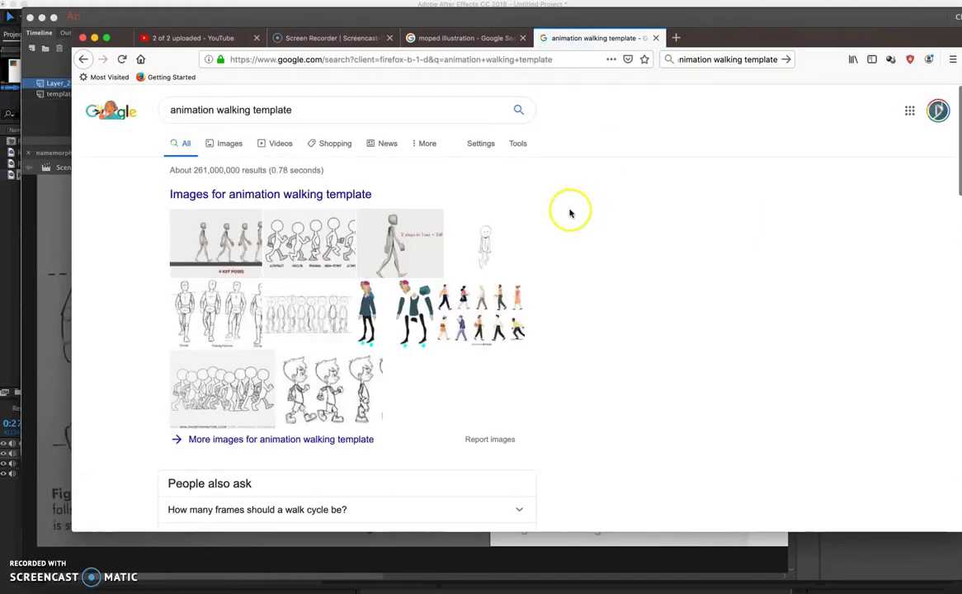
Open the blenderartists.org version of the "Walk Cycle: Keys & Inbetweens" picture from the image results and copy the image.
click(235, 144)
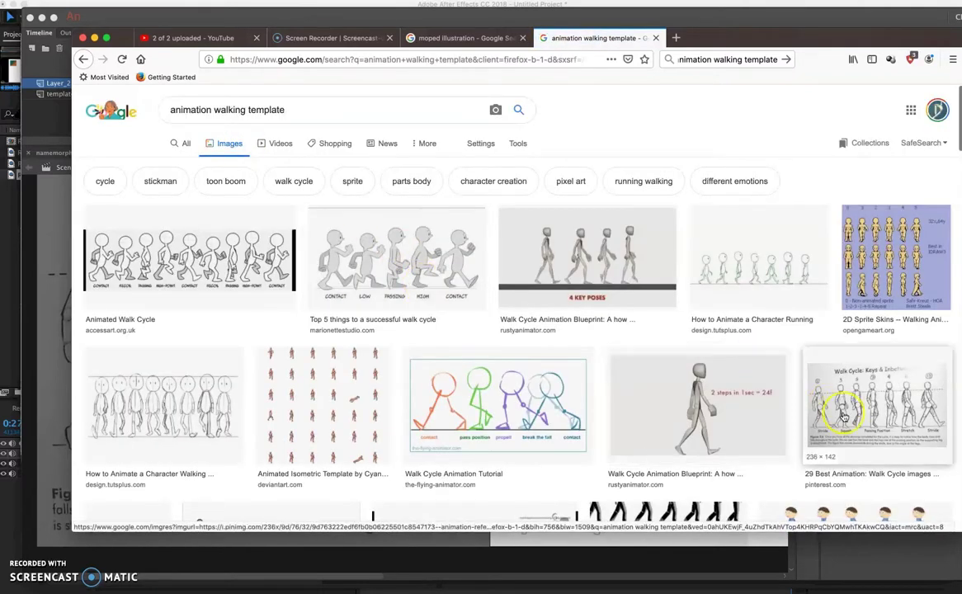
click(861, 397)
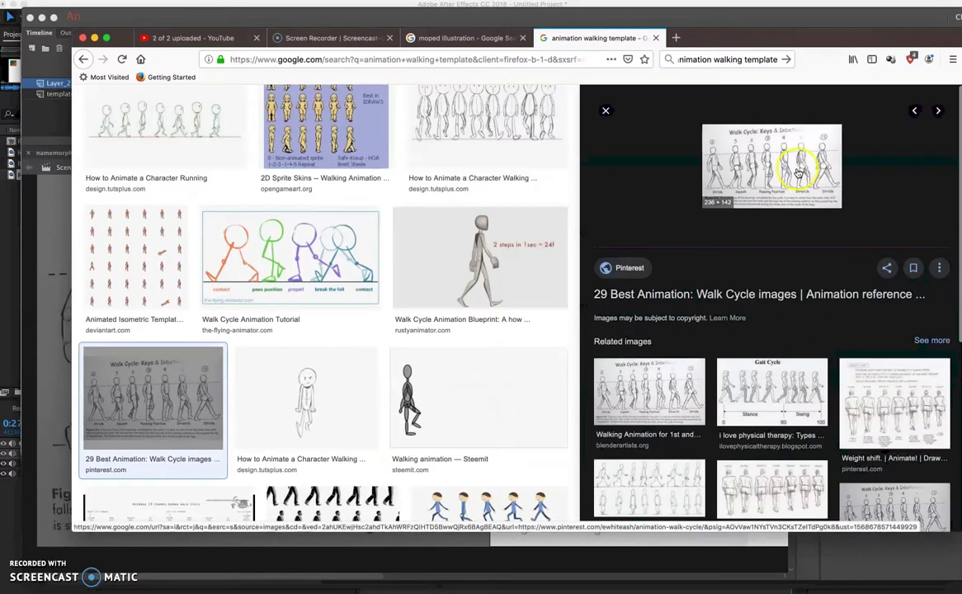
click(797, 170)
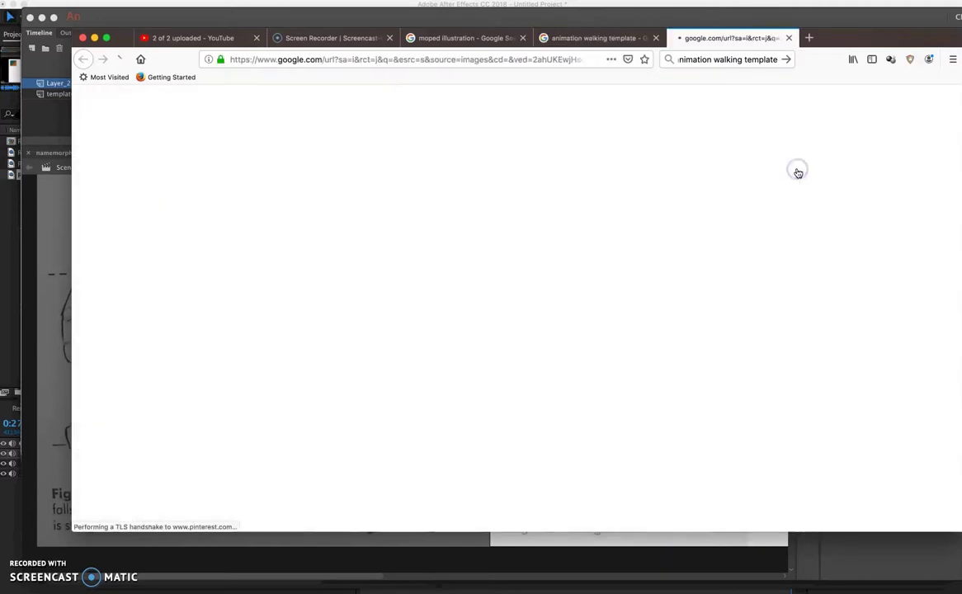
click(790, 38)
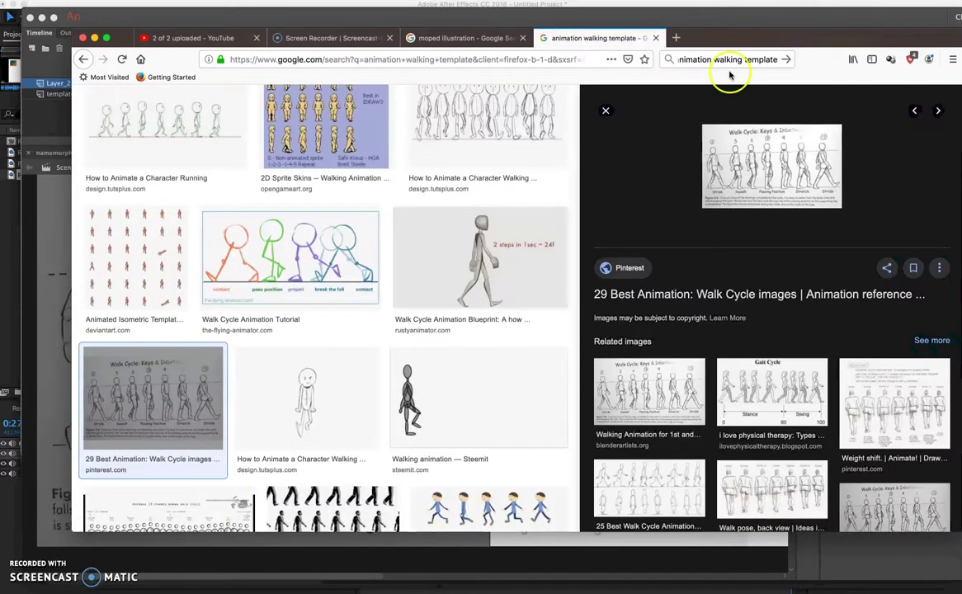
click(671, 402)
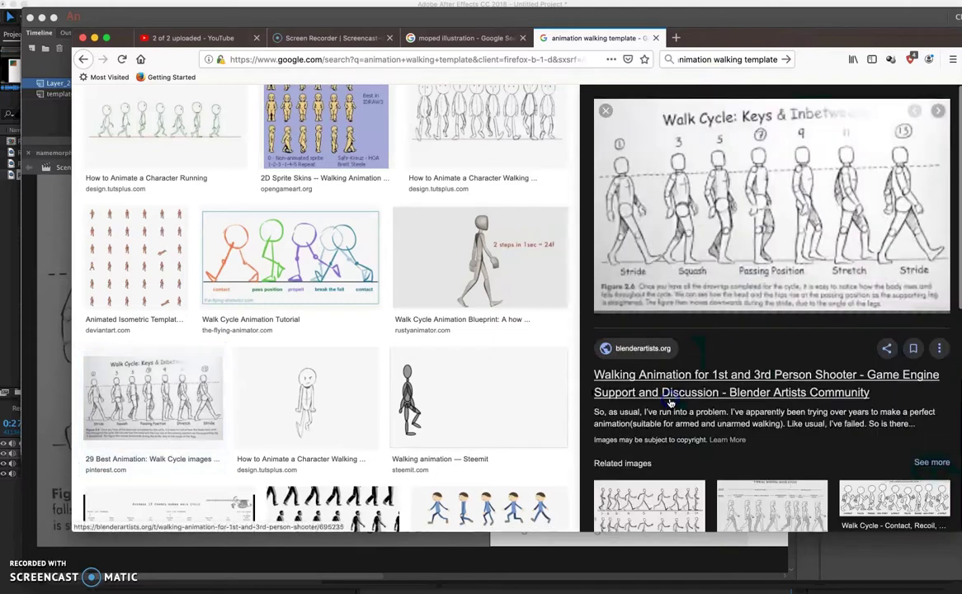
right_click(721, 204)
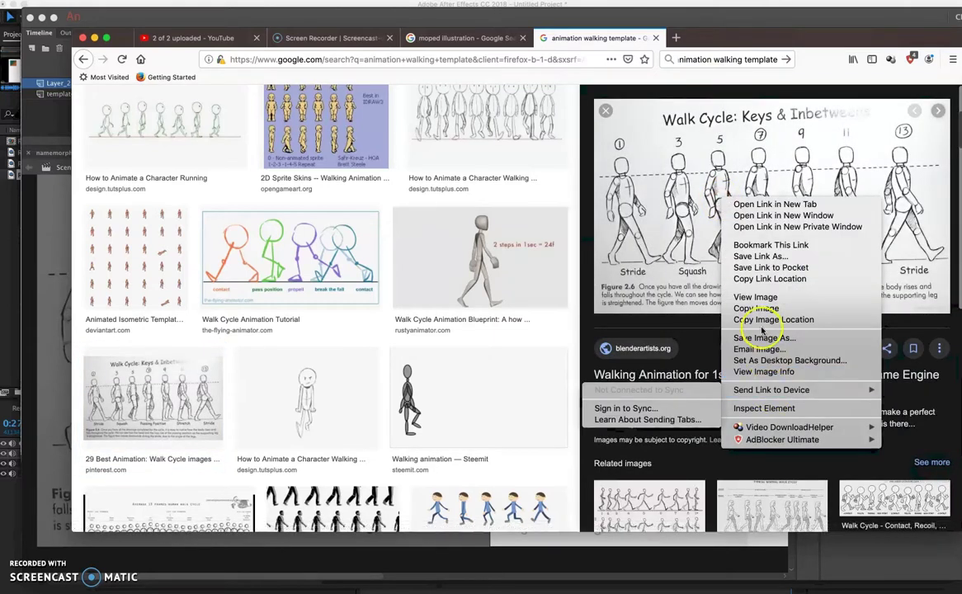
click(734, 310)
Return to walk.fla in Animate, hide Layer_2 and delete that layer.
key(super+Tab)
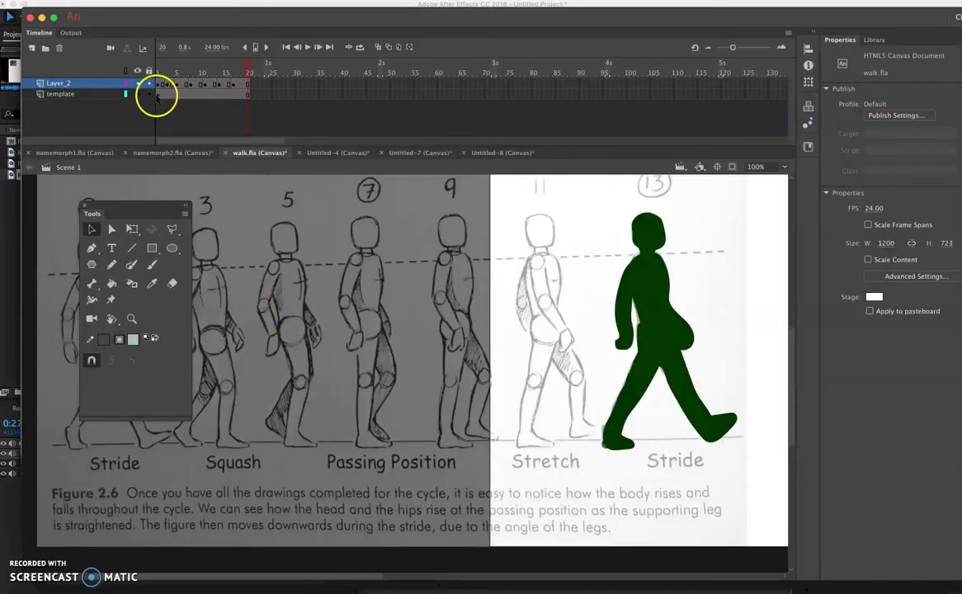
click(157, 93)
click(137, 83)
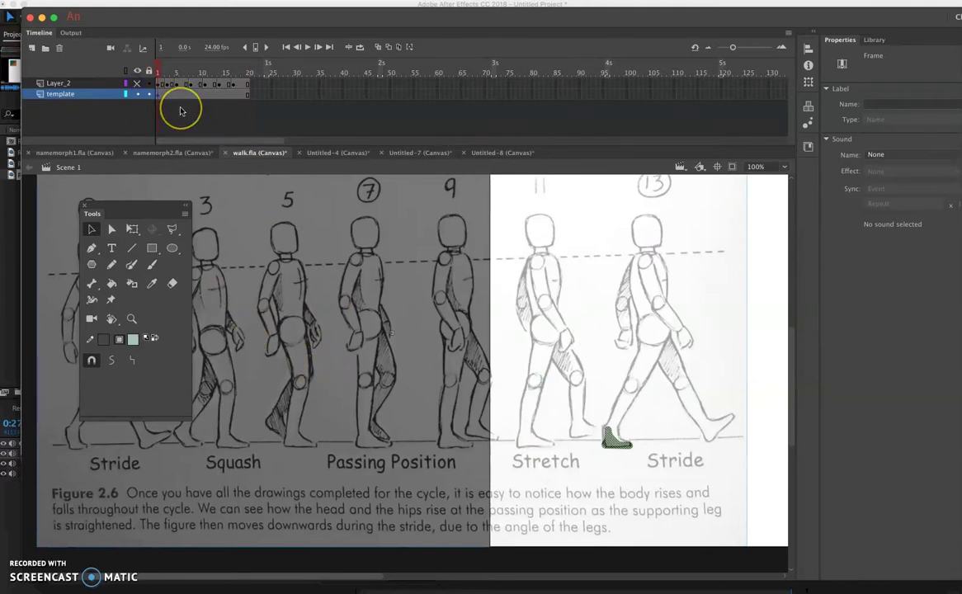
click(155, 87)
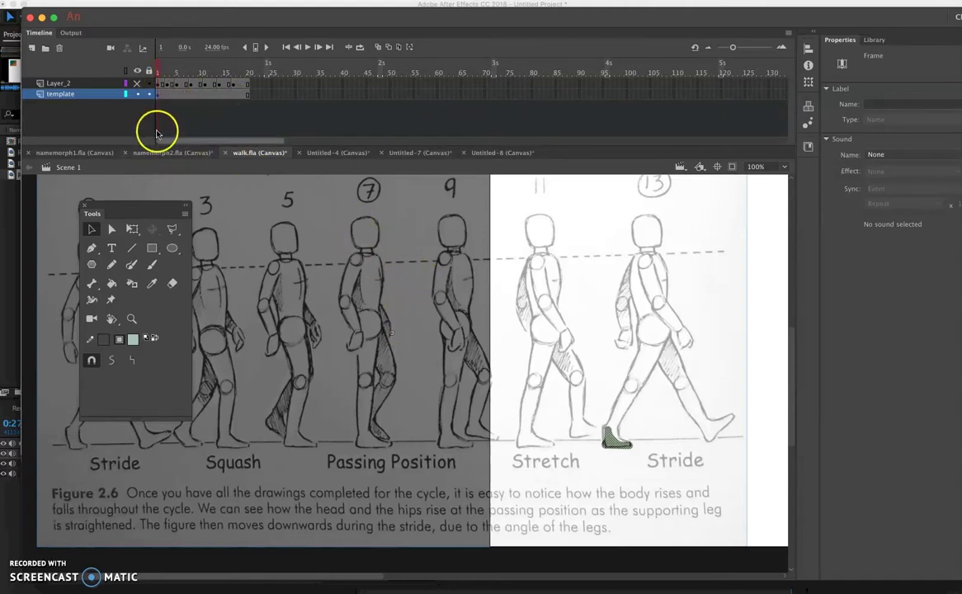
click(80, 85)
click(124, 86)
click(126, 94)
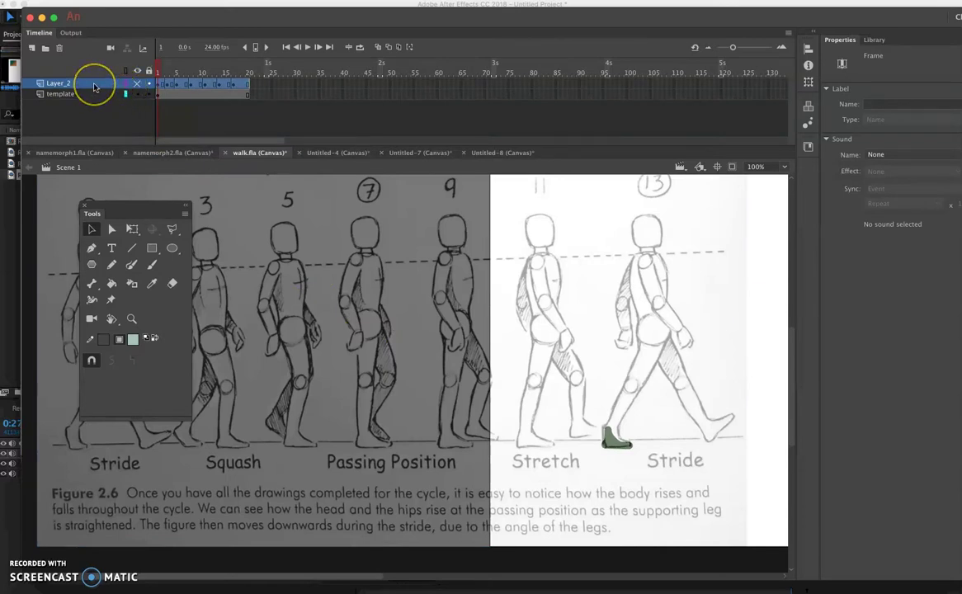
click(59, 51)
Clear the old walk-cycle symbol and the stray green foot from the template layer.
click(227, 251)
scroll(229, 253, up, 3)
scroll(229, 253, right, 3)
drag(496, 343, 692, 382)
drag(505, 366, 671, 338)
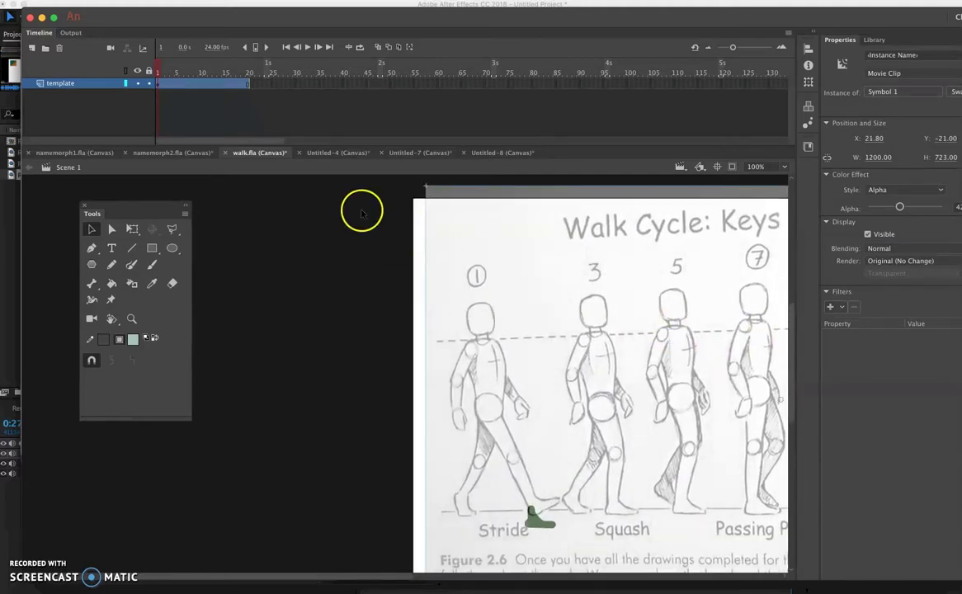
Copy the large "Walk Cycle: Keys & Inbetweens" image from the browser again and paste it into frame 1 of the template layer.
click(27, 571)
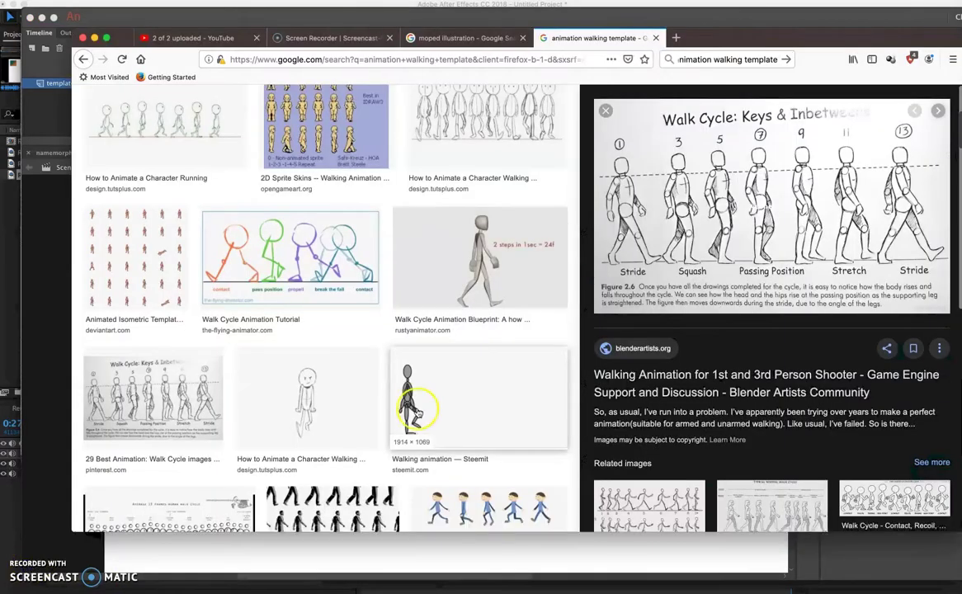
right_click(690, 223)
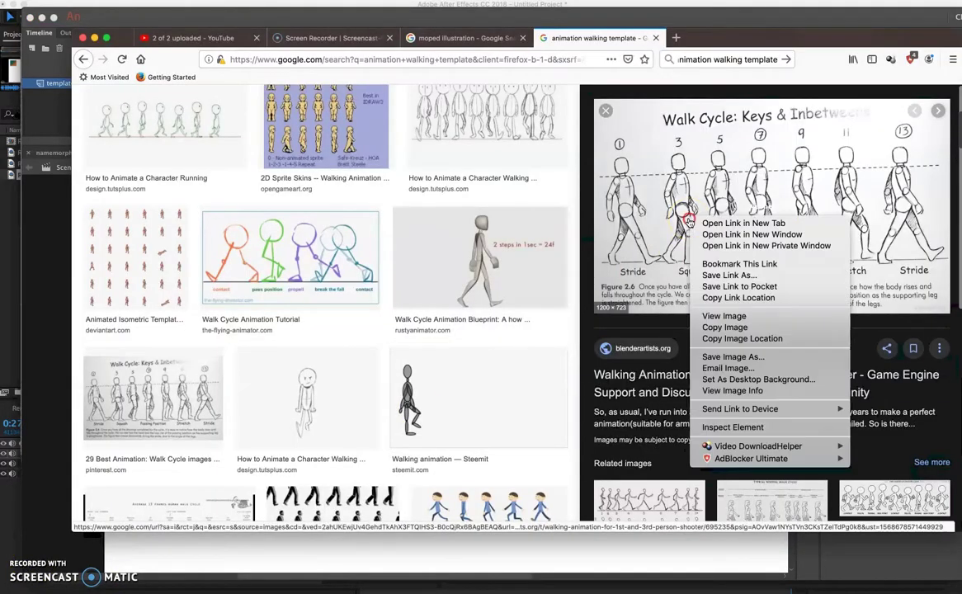
click(717, 327)
click(355, 555)
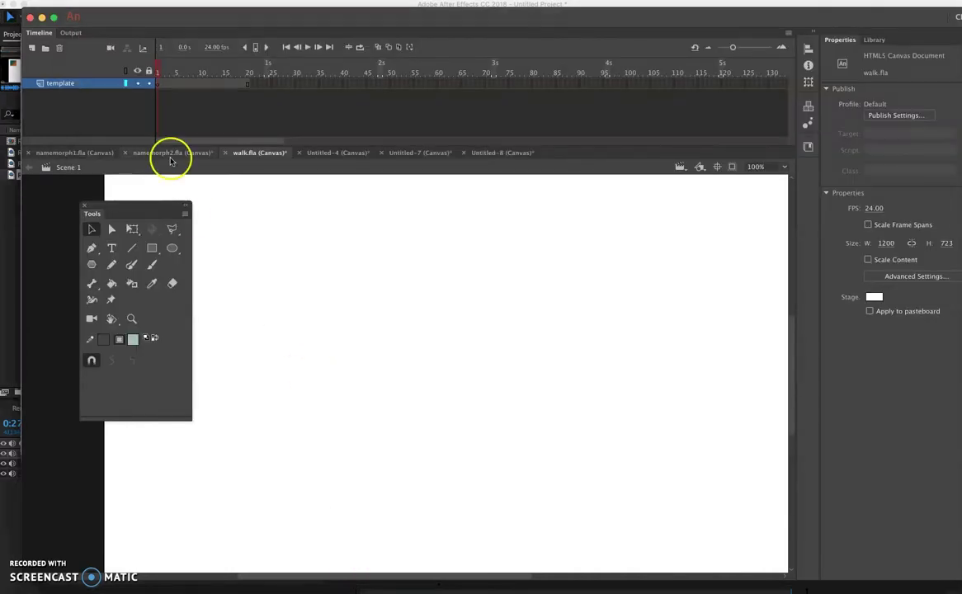
click(162, 85)
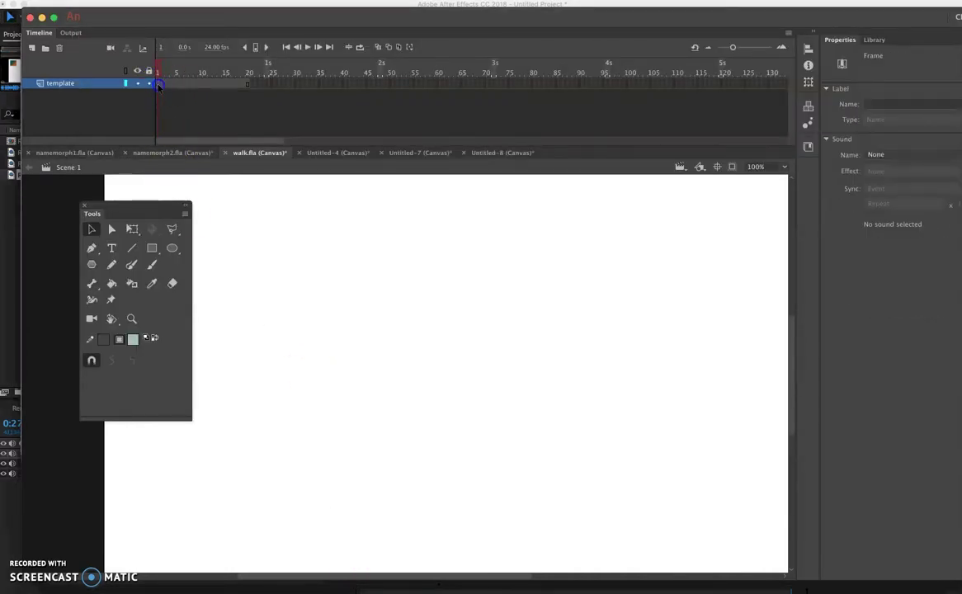
click(201, 321)
key(super+v)
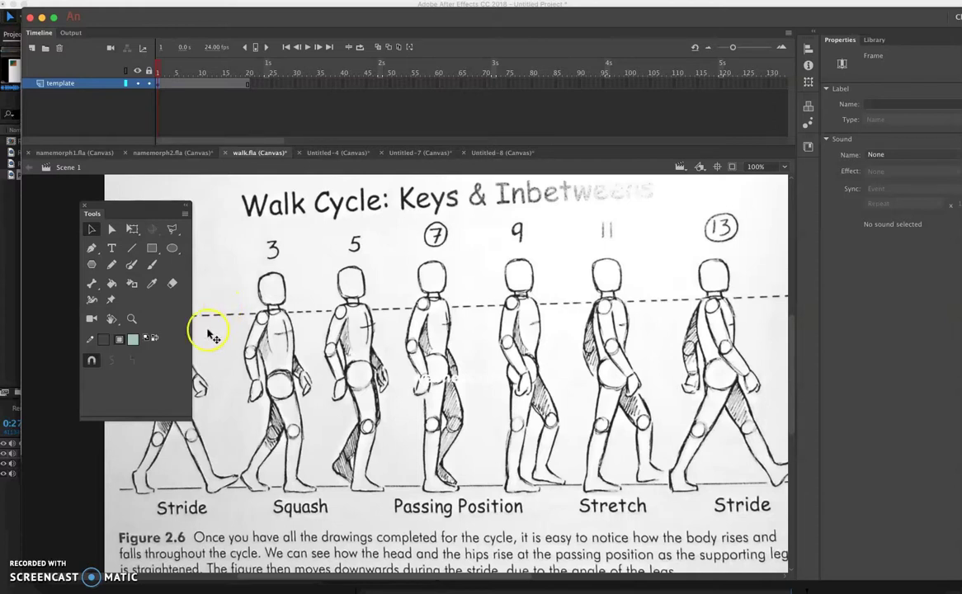
Inspect the pasted image's placement and review the stage size and Match contents option in the document settings, cancelling without changes.
scroll(132, 405, up, 10)
scroll(118, 453, down, 8)
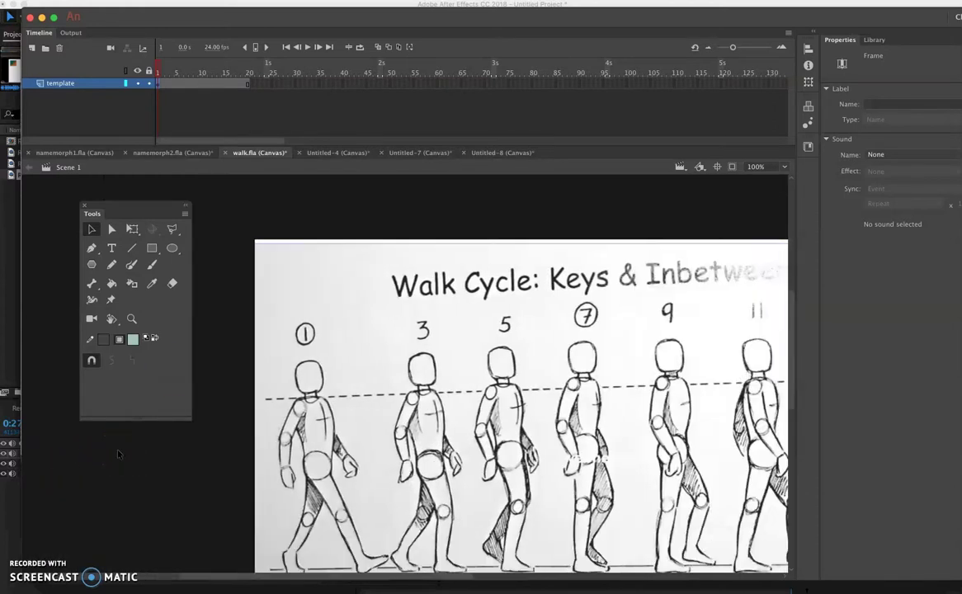
scroll(118, 453, right, 6)
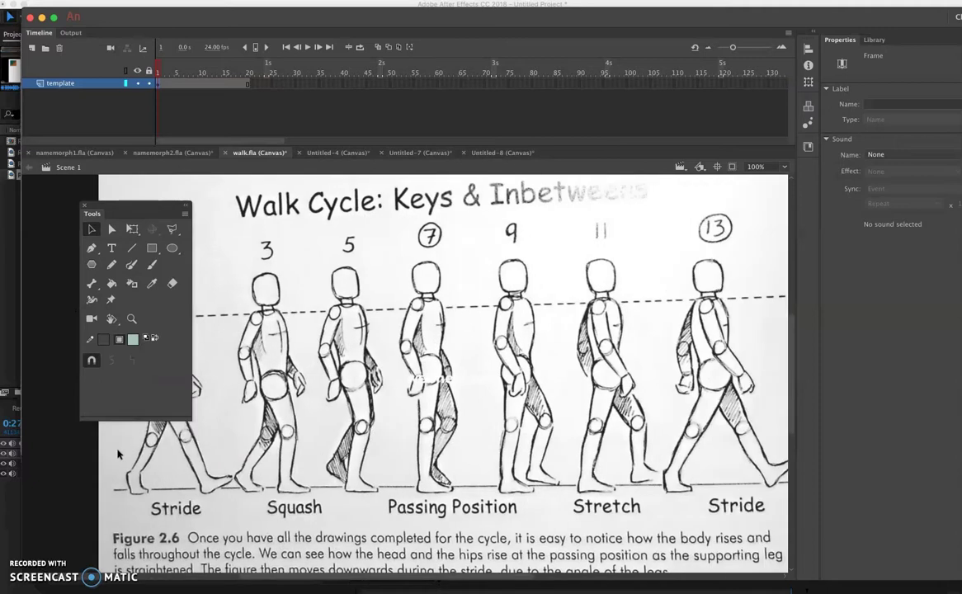
scroll(118, 453, left, 5)
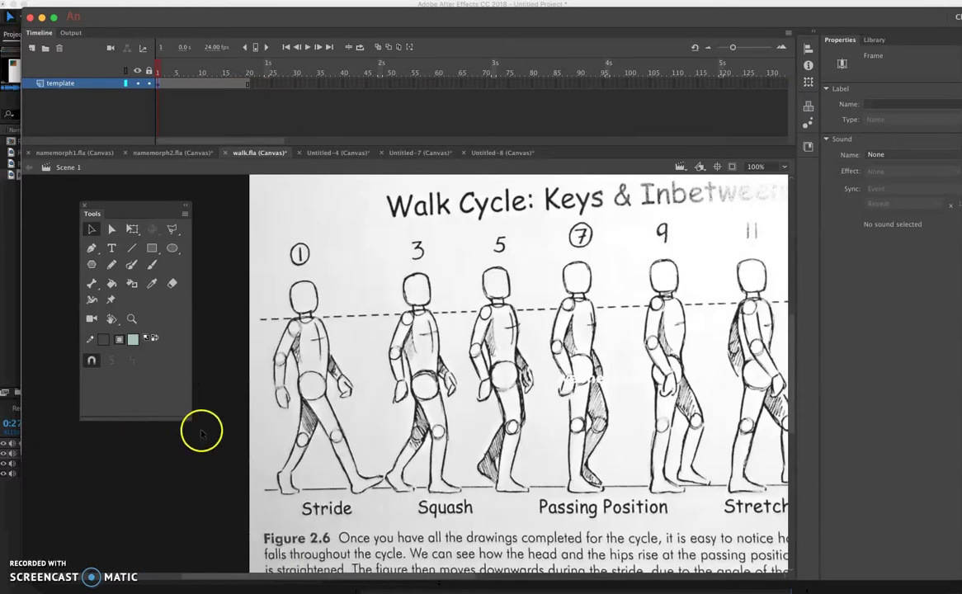
click(205, 460)
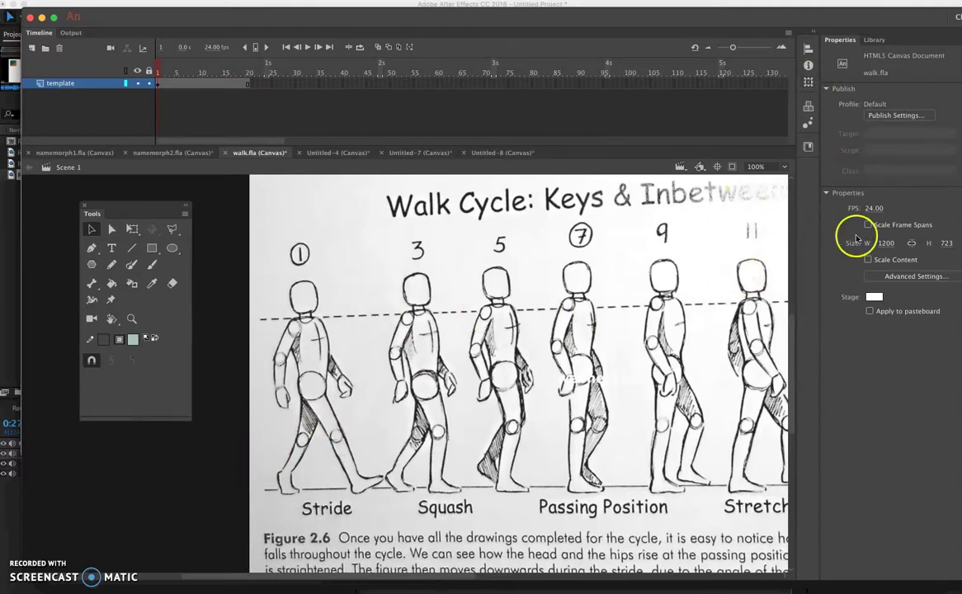
click(890, 277)
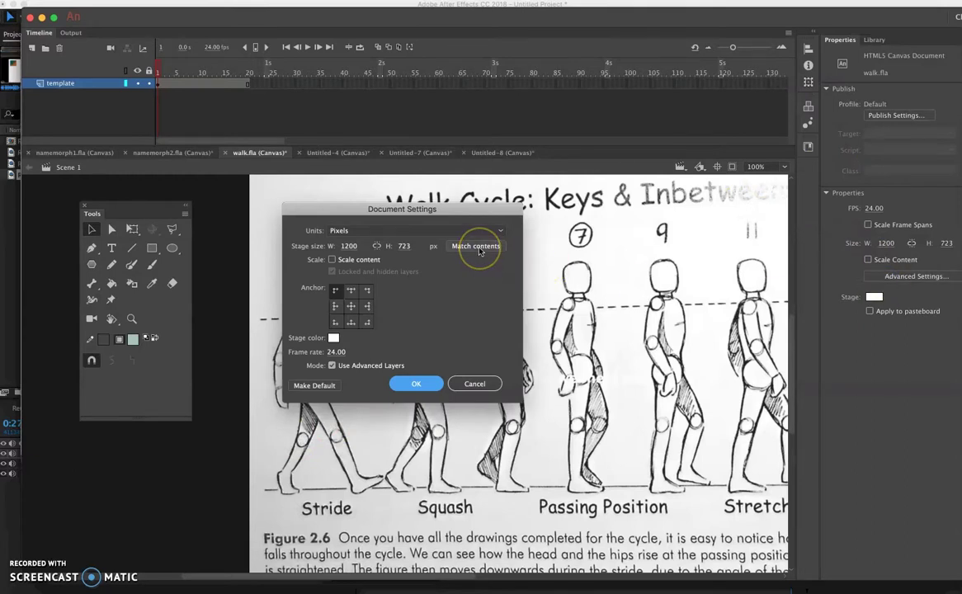
click(482, 384)
Examine how the pasted walk-cycle image covers the stage from edge to edge.
scroll(479, 296, right, 5)
scroll(479, 295, up, 2)
scroll(483, 298, left, 6)
scroll(483, 299, down, 3)
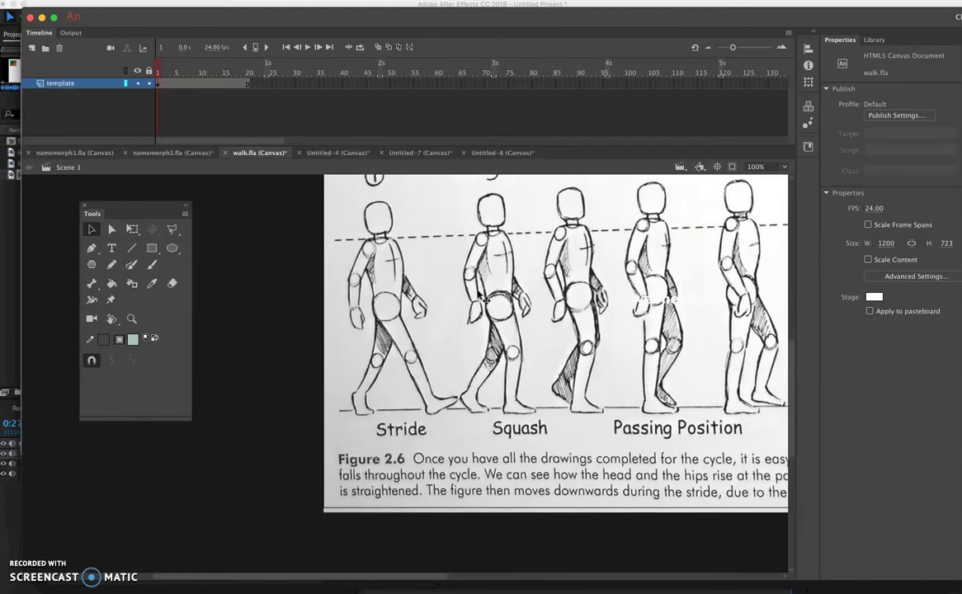
scroll(482, 299, right, 6)
scroll(483, 299, up, 3)
scroll(483, 299, left, 5)
scroll(482, 299, down, 2)
scroll(485, 300, right, 5)
scroll(485, 300, up, 2)
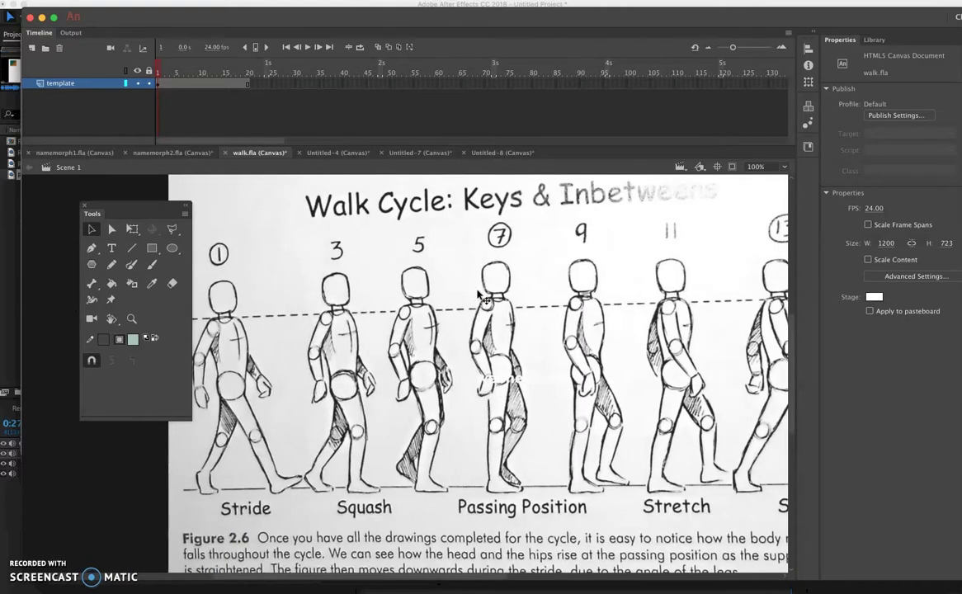
scroll(485, 299, left, 9)
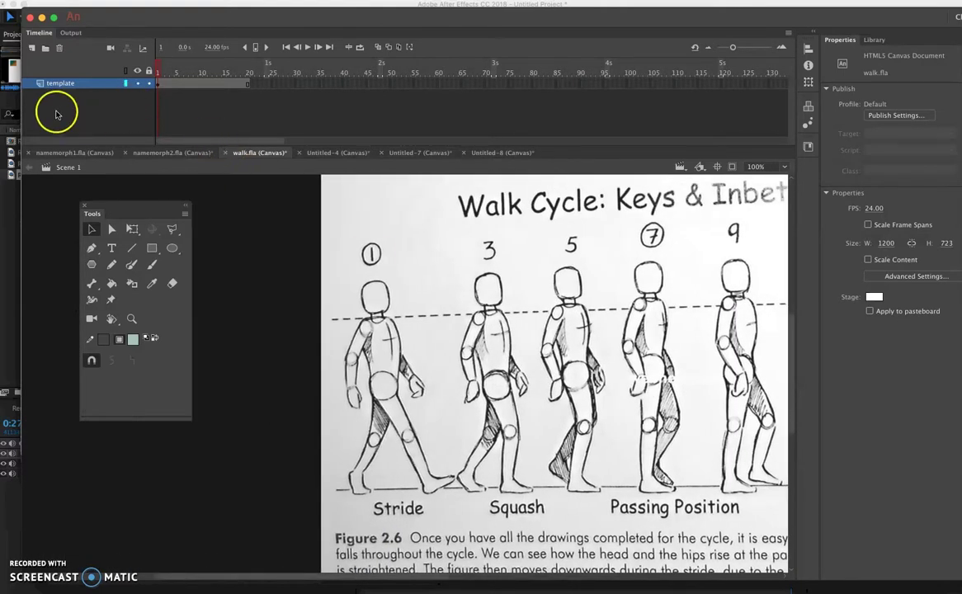
Add a new layer above the template layer and remove frames 2 to 20 from both layers.
click(33, 49)
click(58, 93)
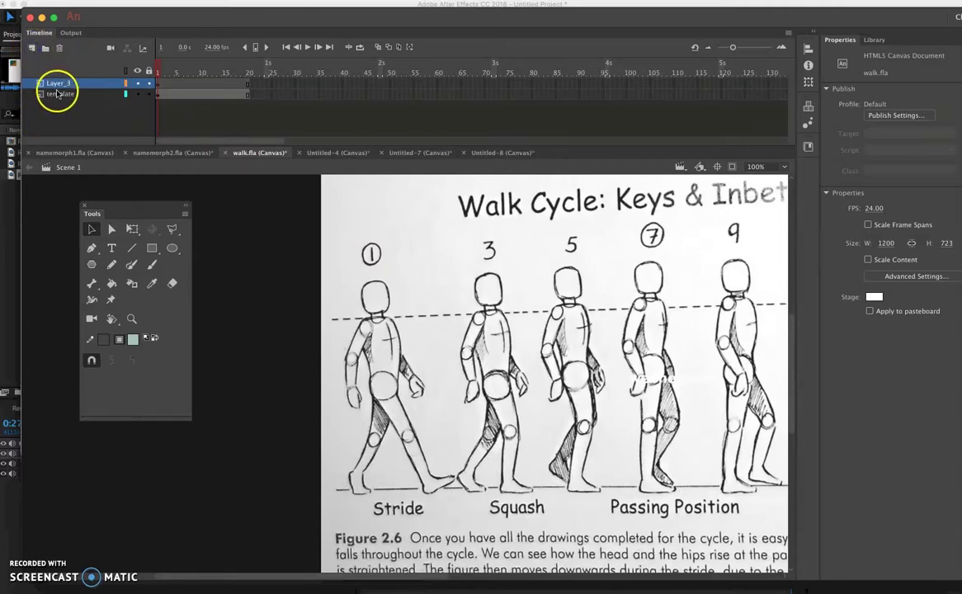
click(162, 93)
click(58, 82)
scroll(393, 394, right, 5)
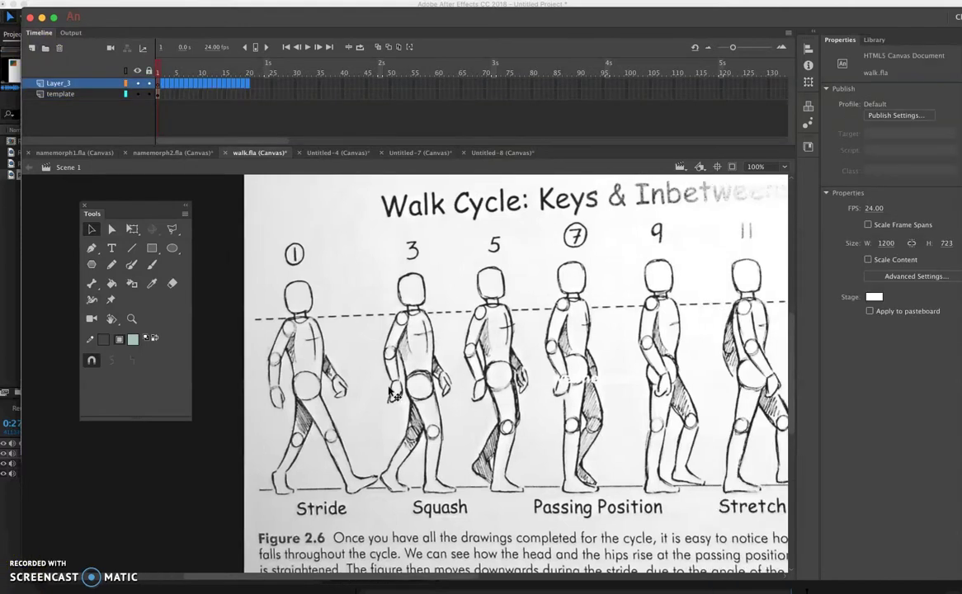
scroll(393, 395, down, 2)
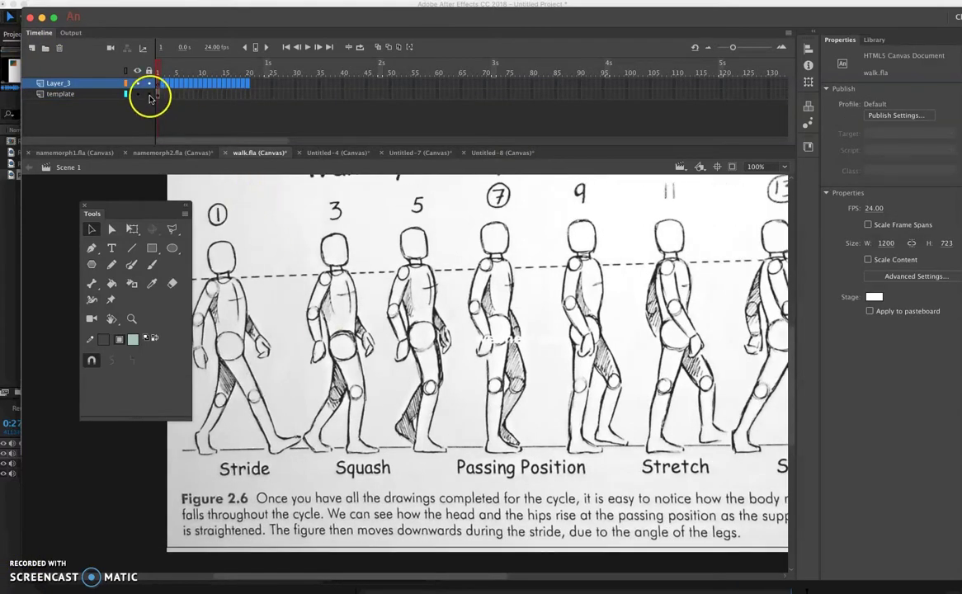
Convert the walk-cycle bitmap on the template layer into a movie clip symbol named template.
click(294, 236)
mouse_move(295, 236)
mouse_down()
mouse_move(302, 272)
mouse_move(326, 306)
mouse_up()
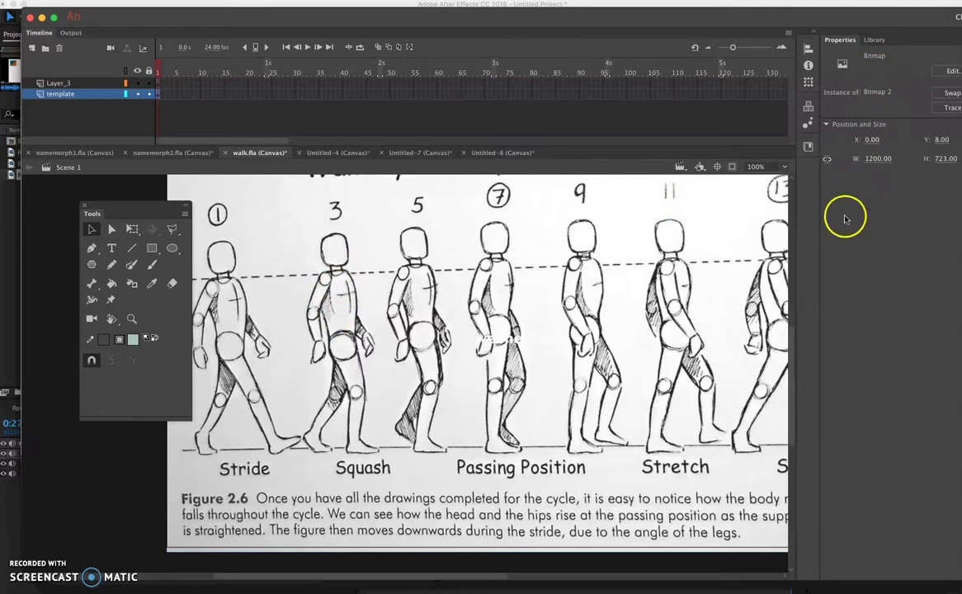
right_click(354, 347)
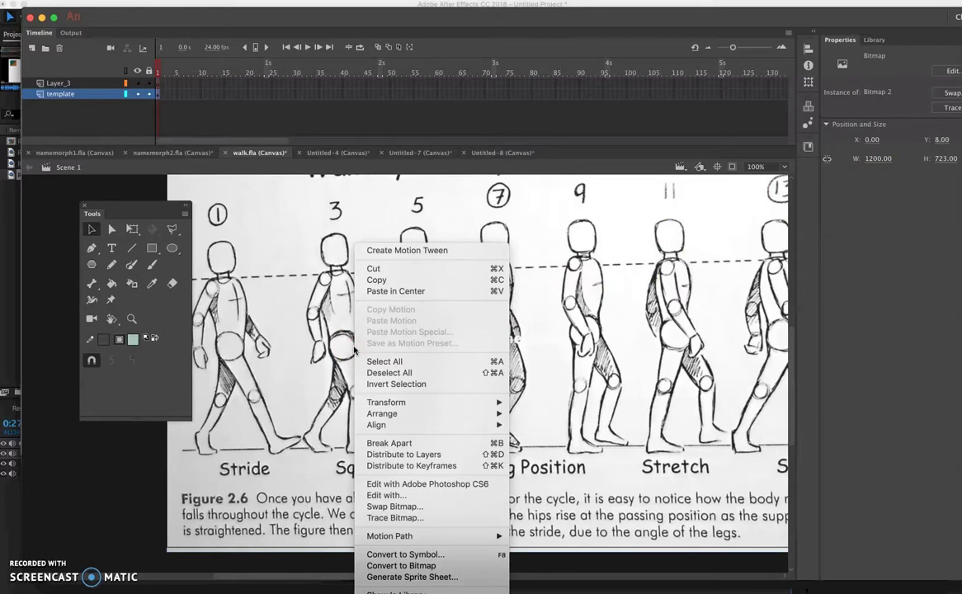
click(393, 554)
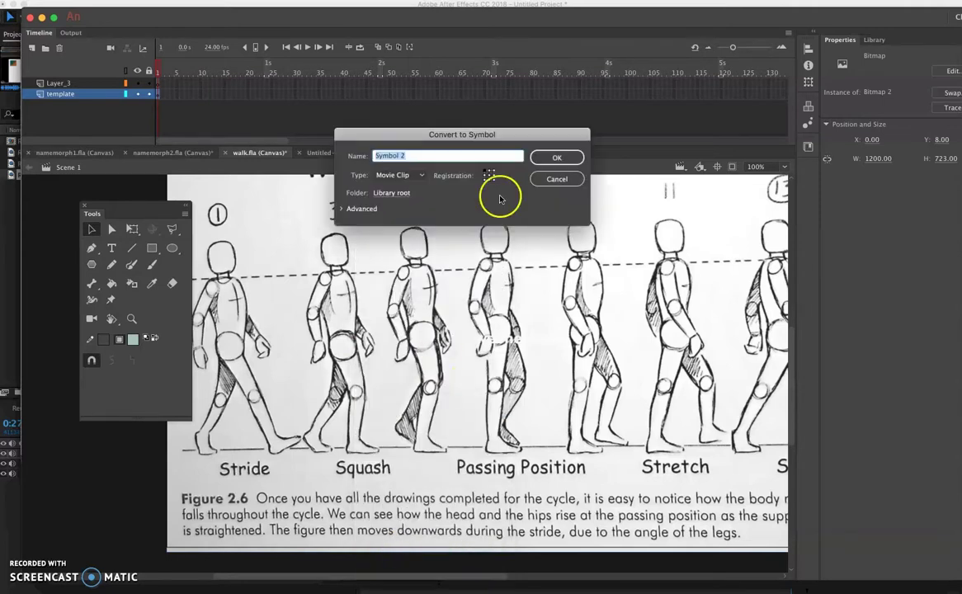
text(template)
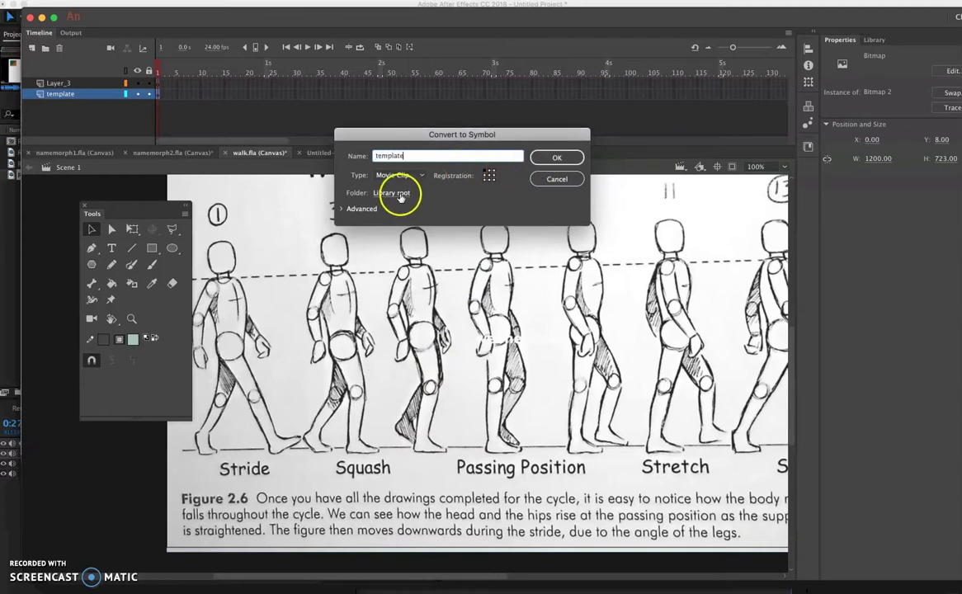
click(555, 158)
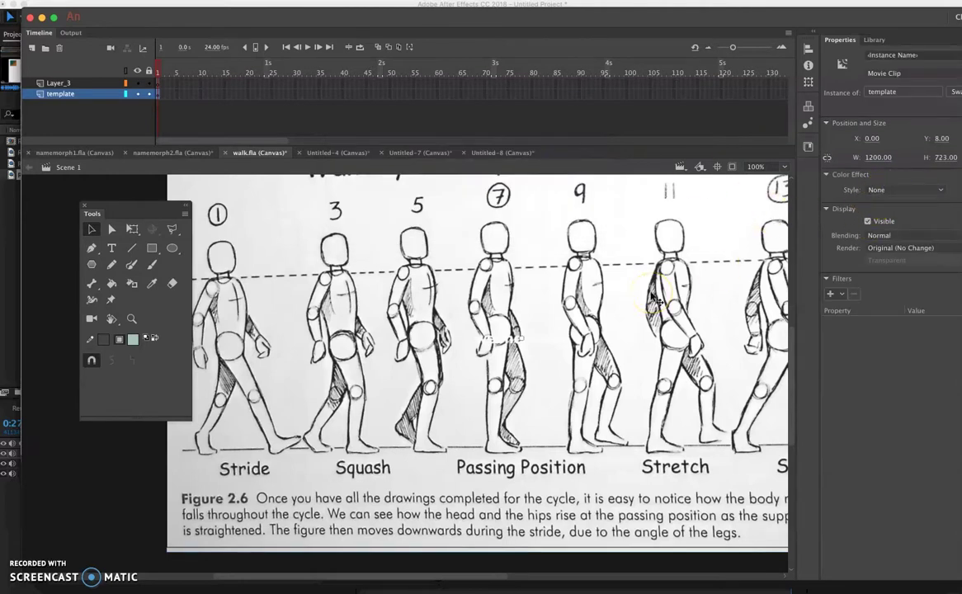
Fade the template movie clip with an Alpha color effect of about 42%.
click(901, 190)
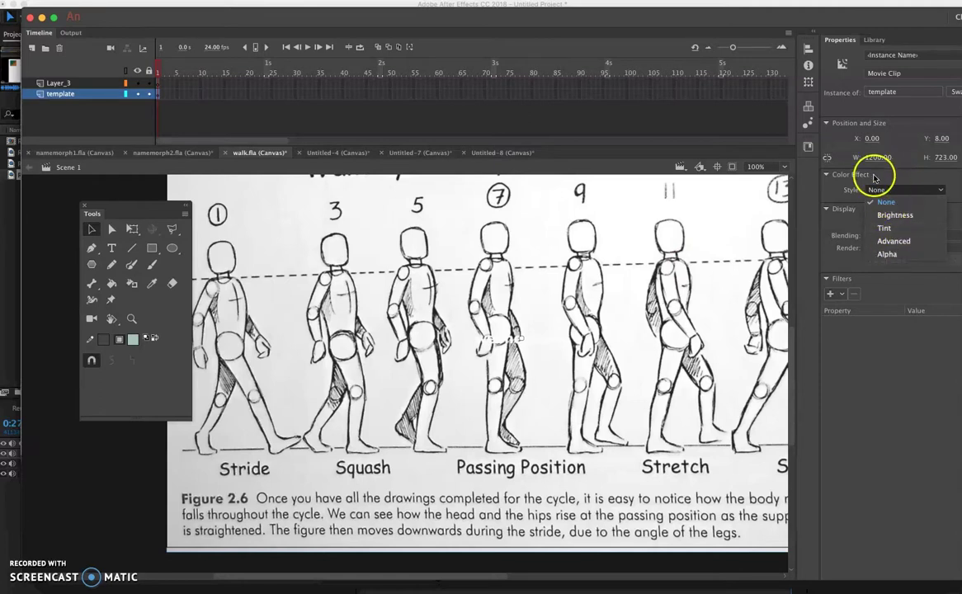
click(888, 254)
click(900, 207)
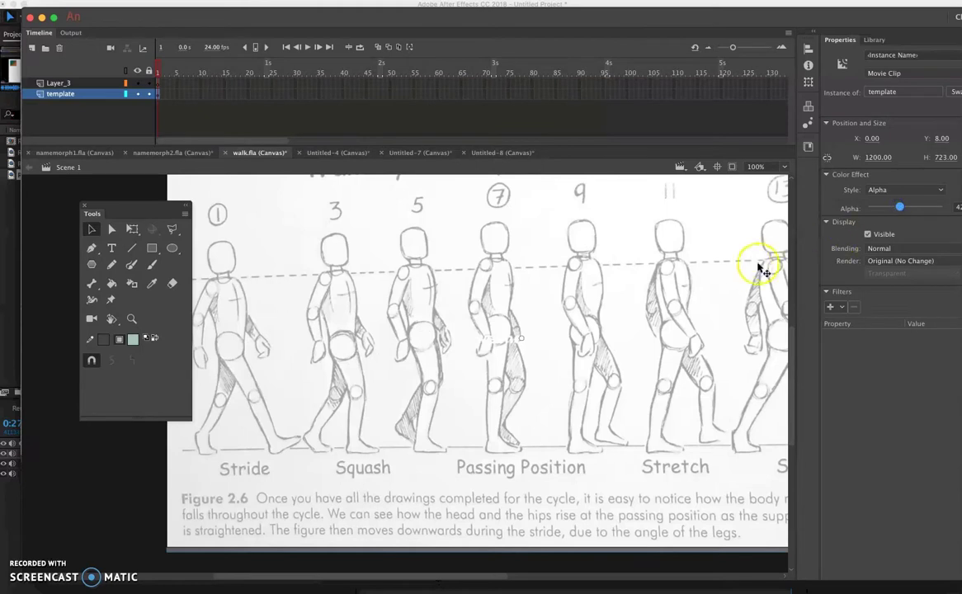
Lock the template layer and rename the drawing layer above it to character.
click(148, 93)
click(158, 84)
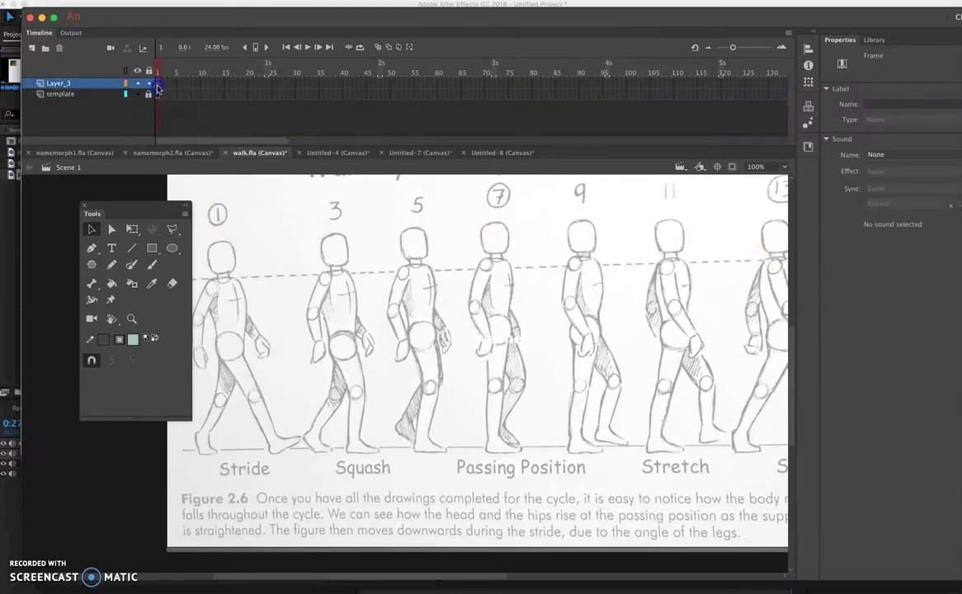
scroll(281, 327, up, 2)
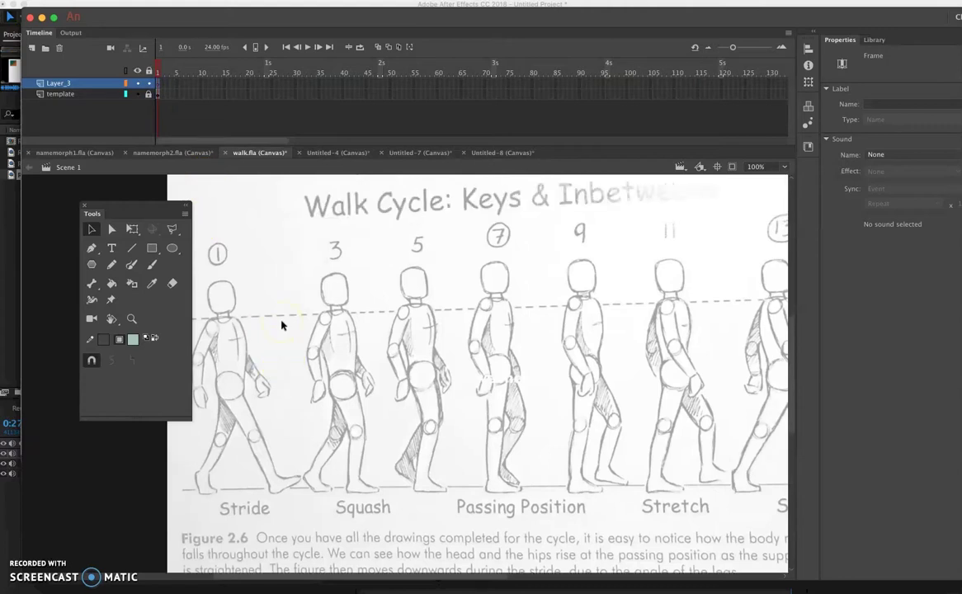
scroll(281, 324, left, 5)
scroll(281, 325, right, 2)
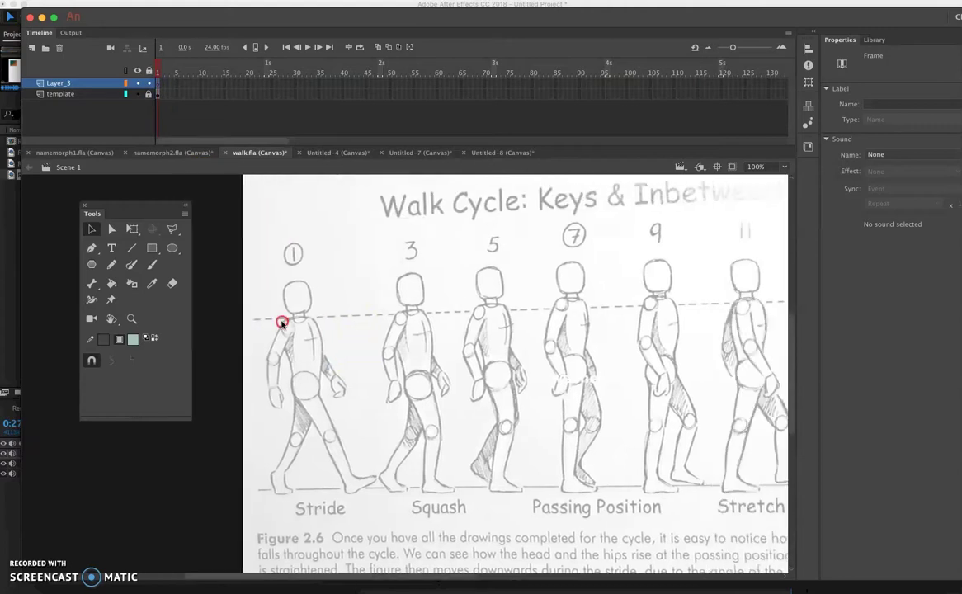
double_click(59, 85)
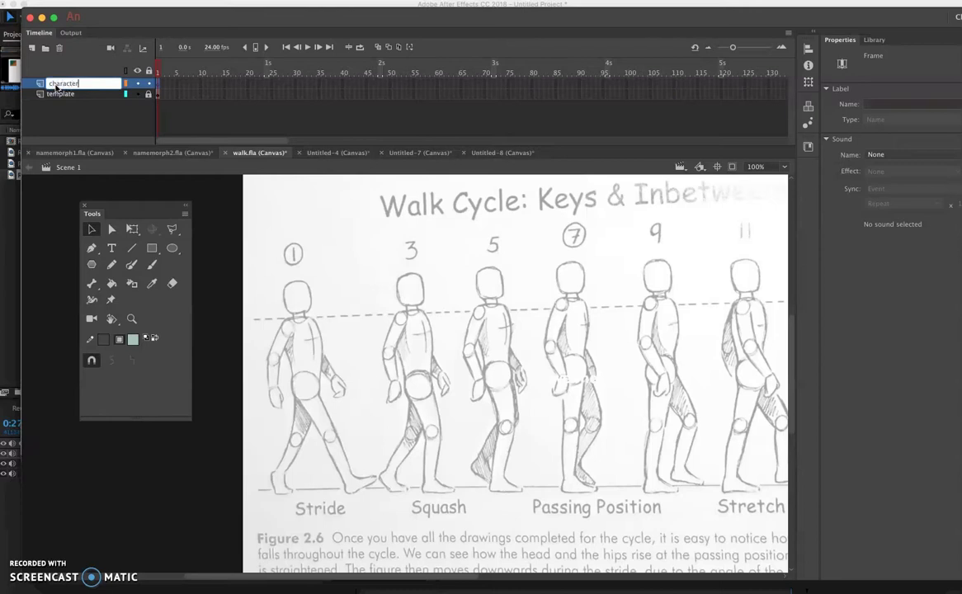
click(301, 397)
click(347, 483)
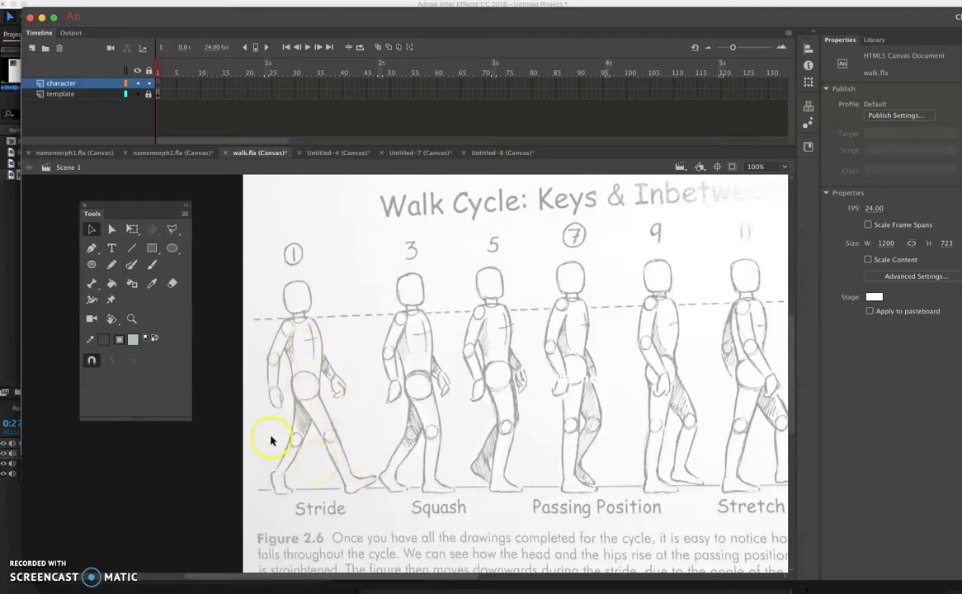
Paint a solid red figure over the Stride pose numbered 1 with the Brush tool in frame 1 of the character layer.
click(151, 264)
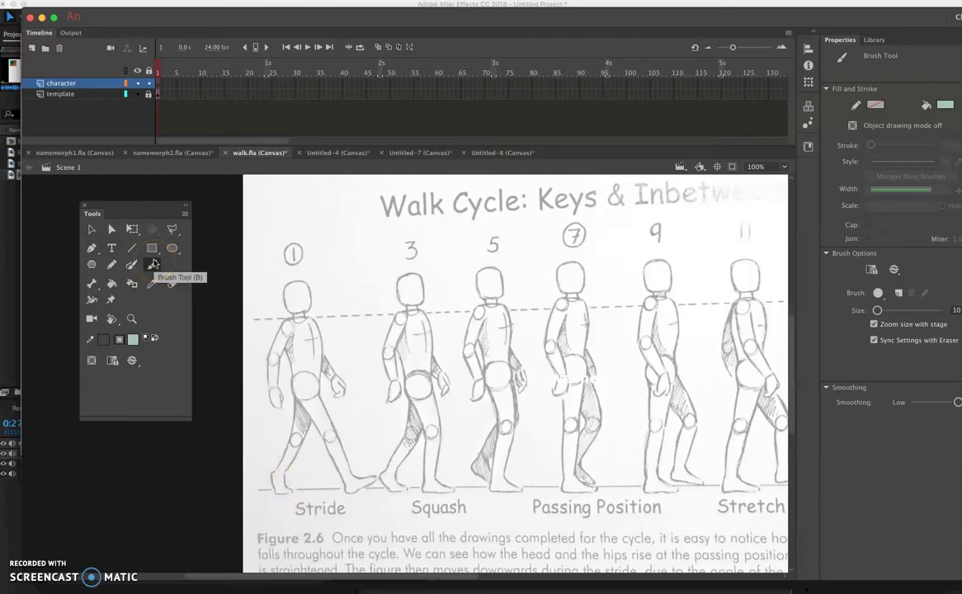
click(133, 339)
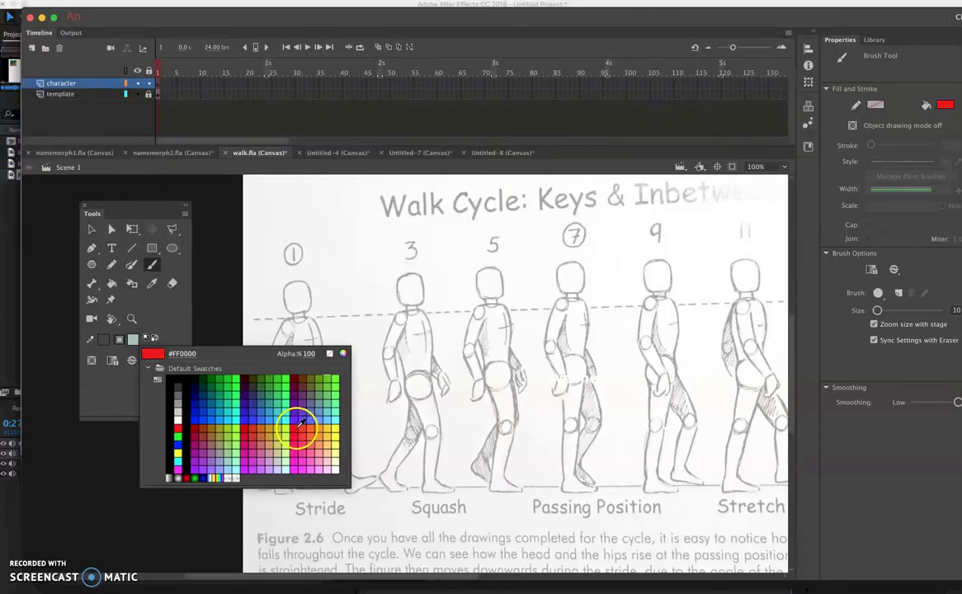
click(299, 421)
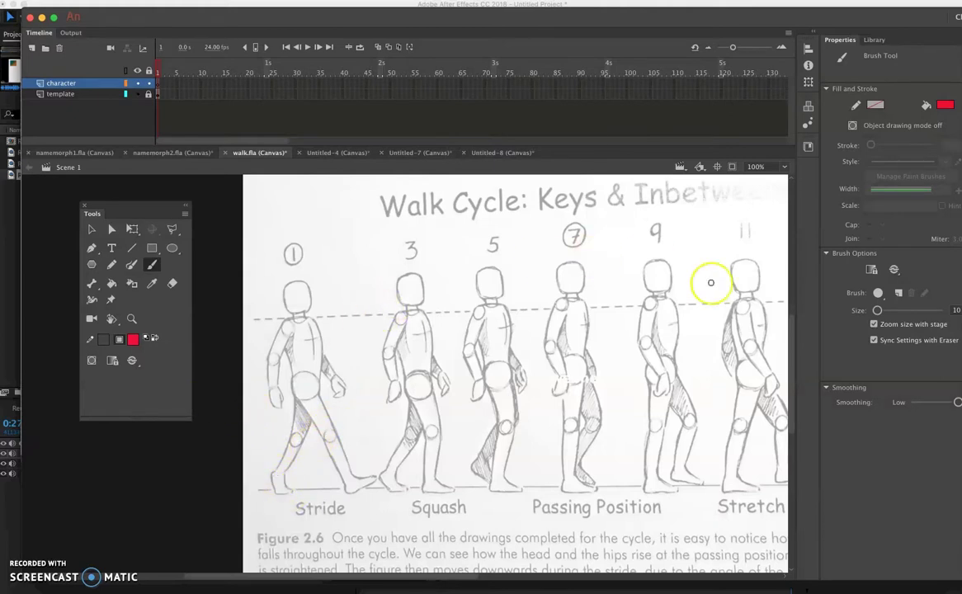
drag(799, 21, 744, 26)
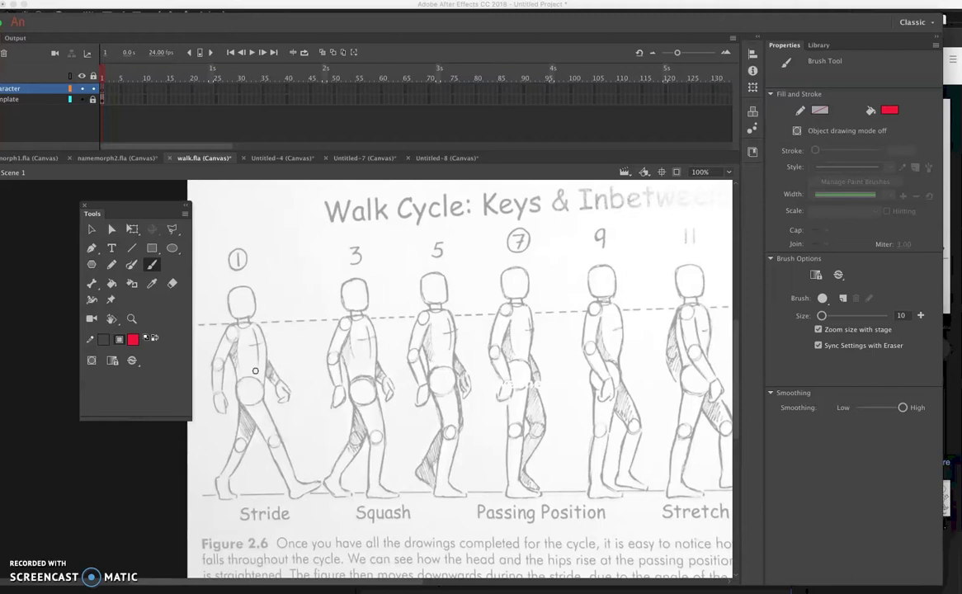
mouse_move(255, 371)
mouse_down()
mouse_move(307, 492)
mouse_move(316, 486)
mouse_up()
mouse_move(317, 485)
mouse_down()
mouse_move(244, 399)
mouse_move(236, 341)
mouse_move(221, 405)
mouse_move(237, 331)
mouse_move(218, 364)
mouse_move(221, 407)
mouse_move(237, 334)
mouse_up()
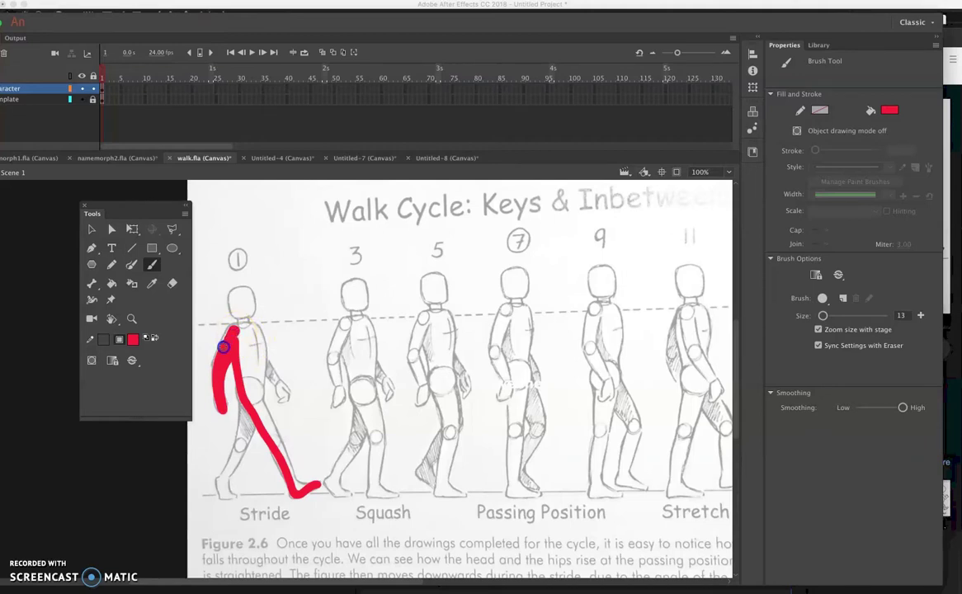
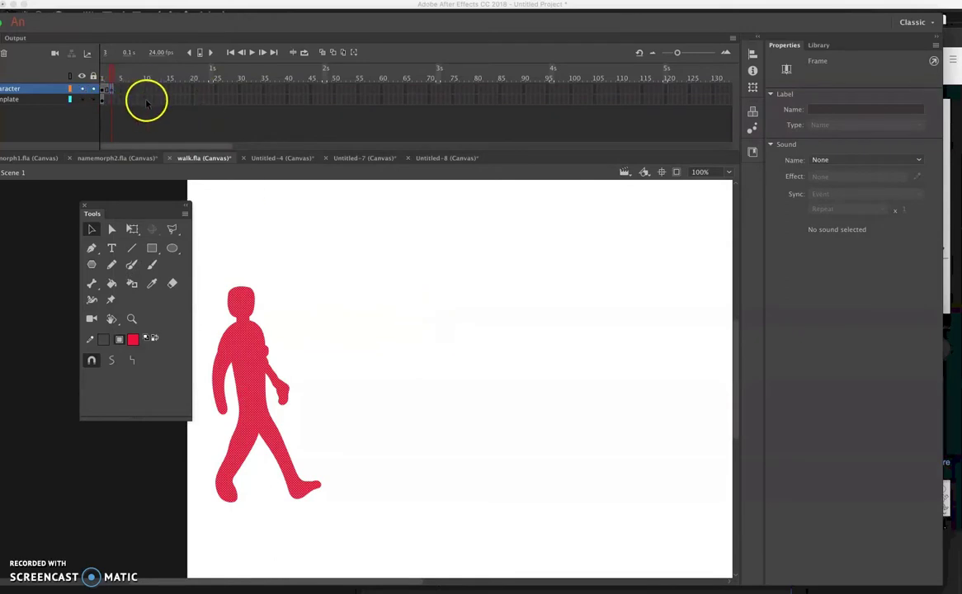
Extend the template layer to frame 25 and shift its image left so drawing 3 sits near the first pose's position.
click(192, 100)
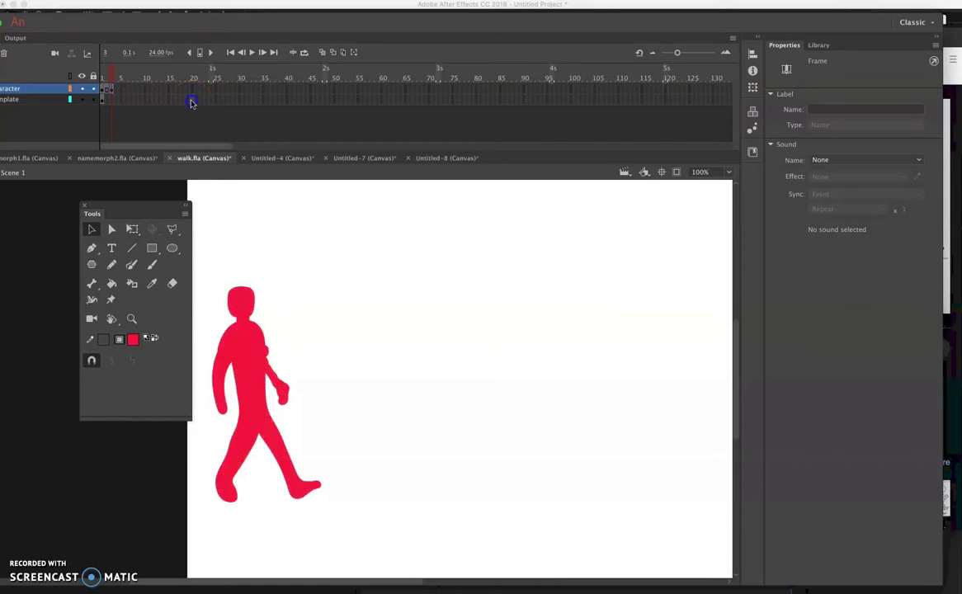
click(215, 99)
right_click(217, 99)
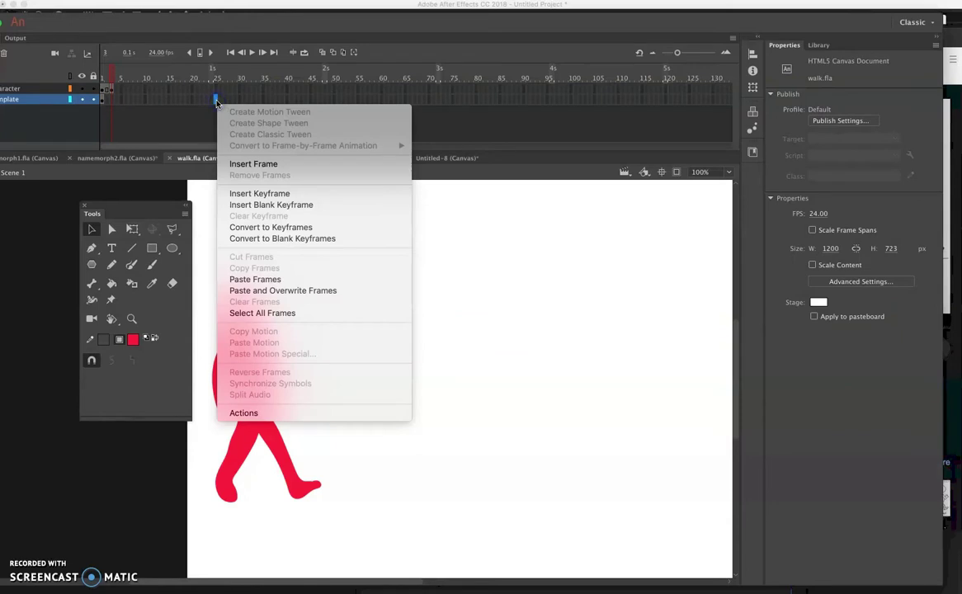
click(248, 163)
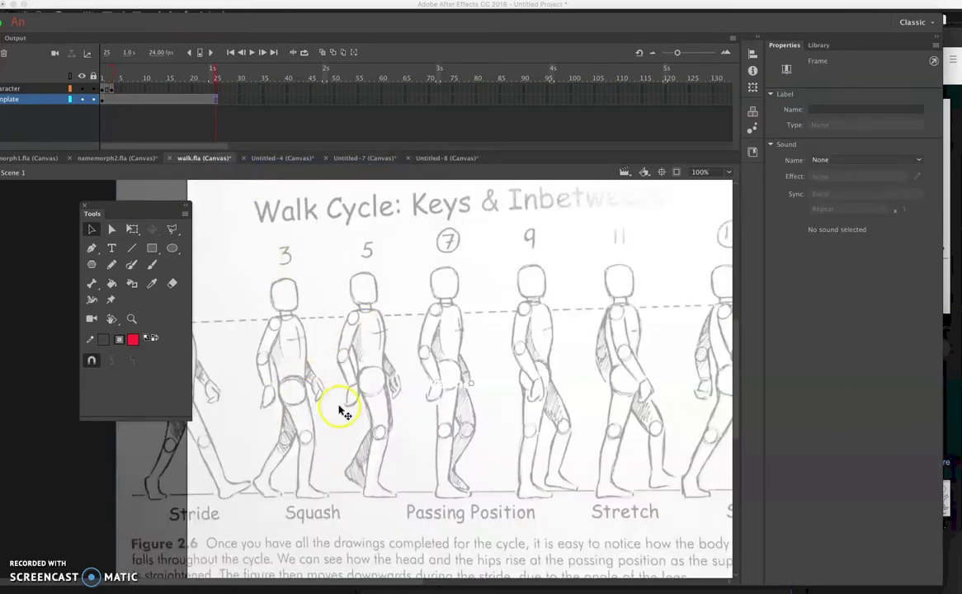
Clear the keyframe at frame 3 of the character layer.
drag(213, 75, 117, 80)
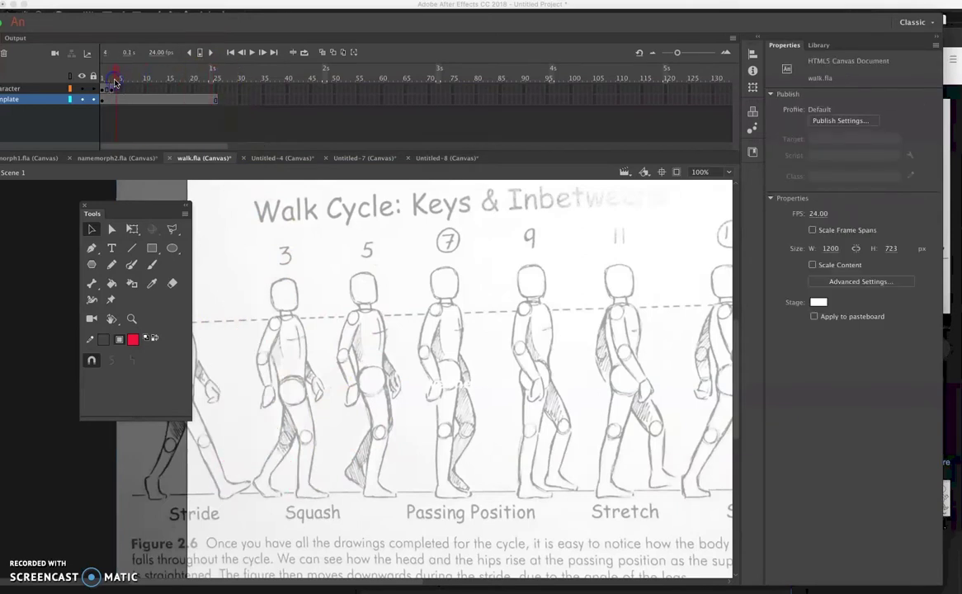
click(114, 89)
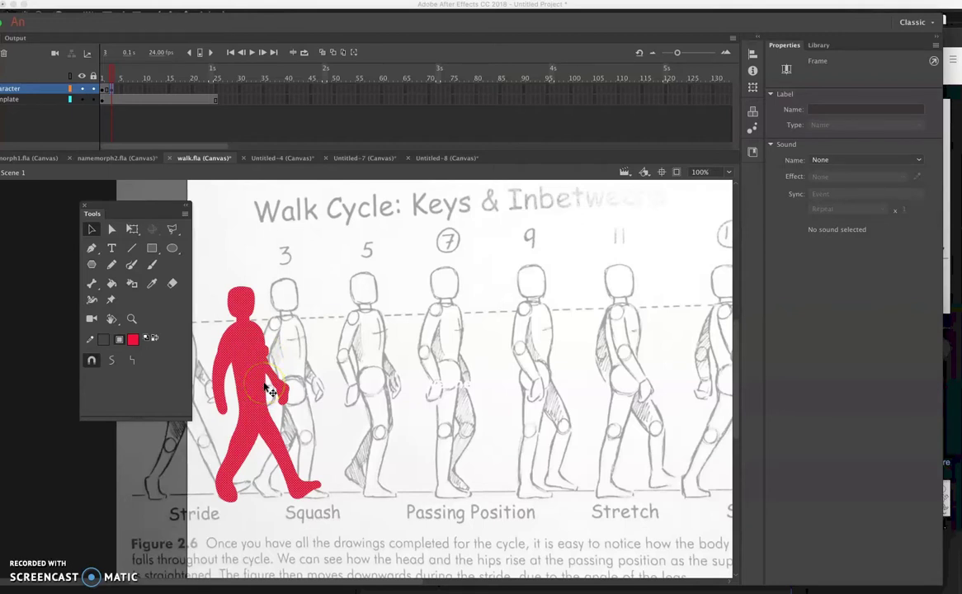
click(111, 89)
right_click(112, 93)
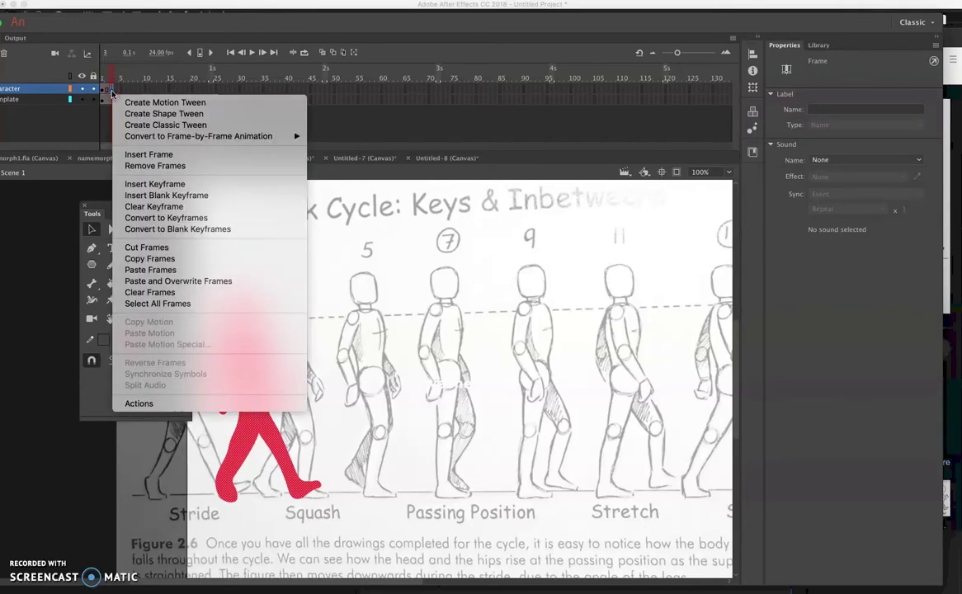
click(149, 208)
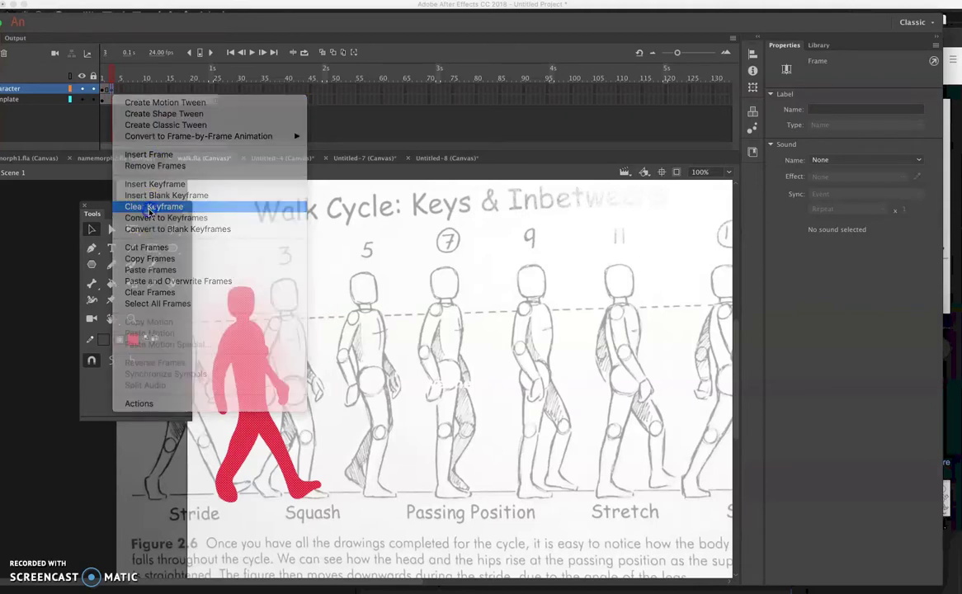
drag(122, 86, 113, 94)
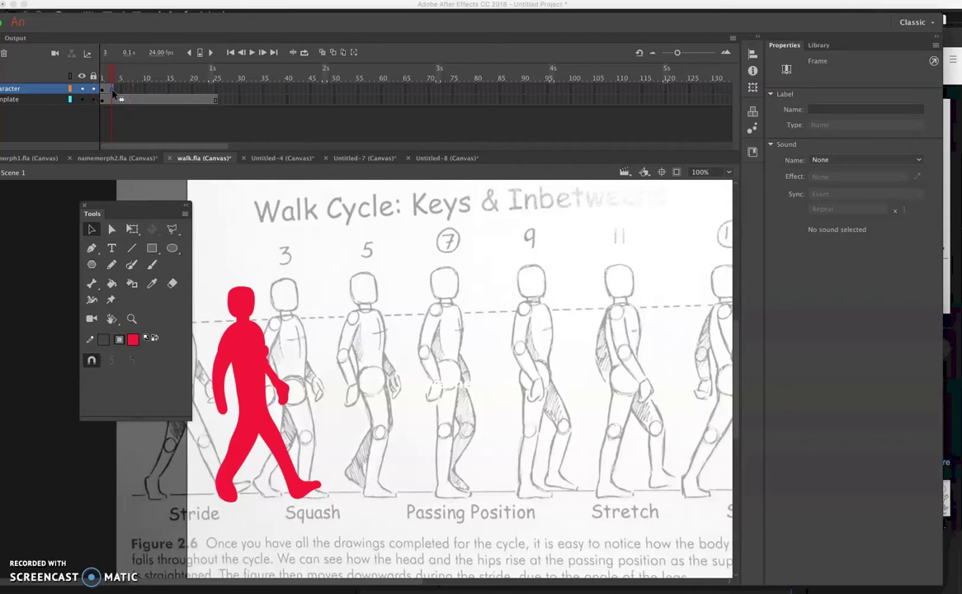
Insert a blank keyframe at frame 3 of the character layer and paint the Squash pose numbered 3 in red.
click(113, 90)
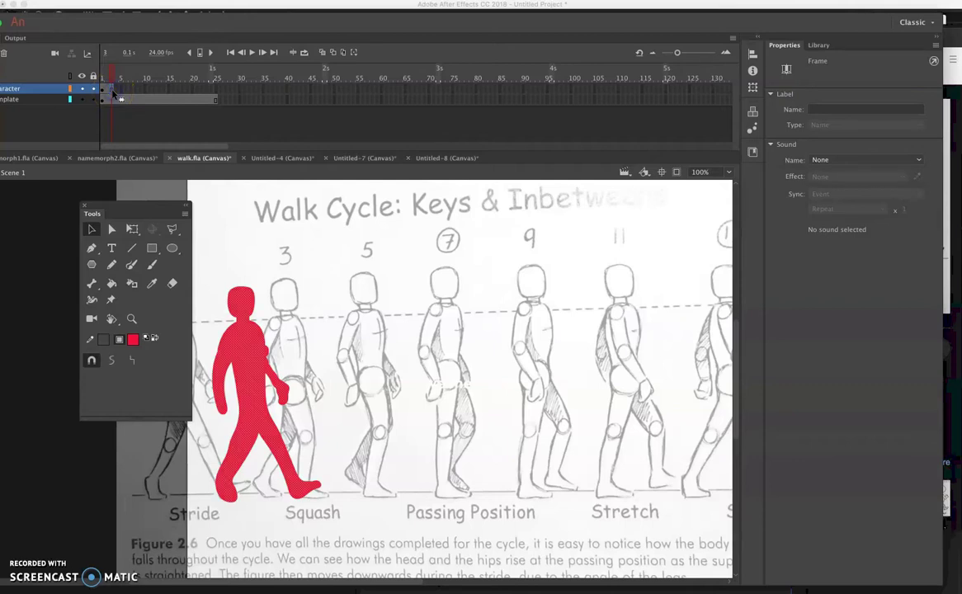
right_click(113, 93)
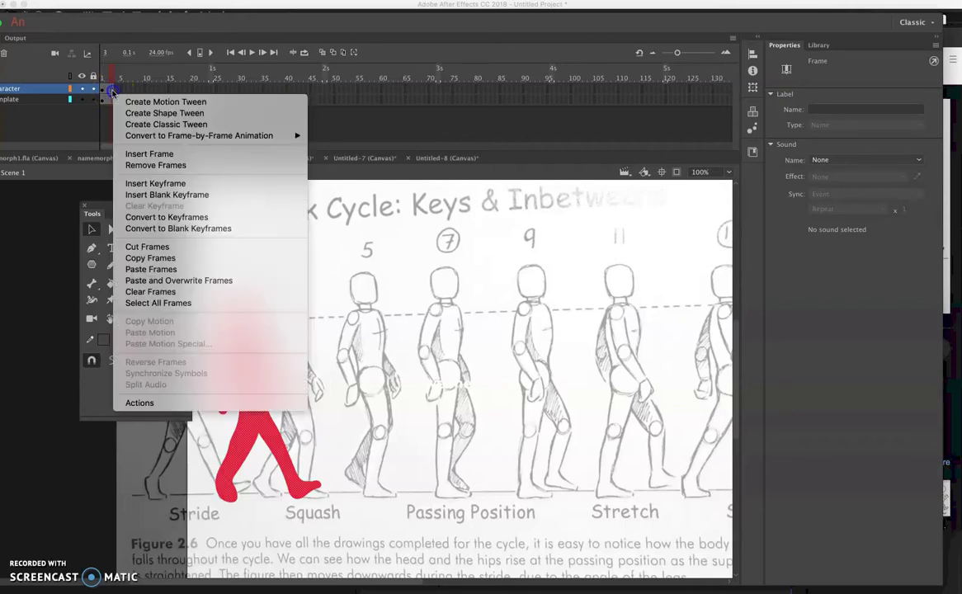
click(149, 195)
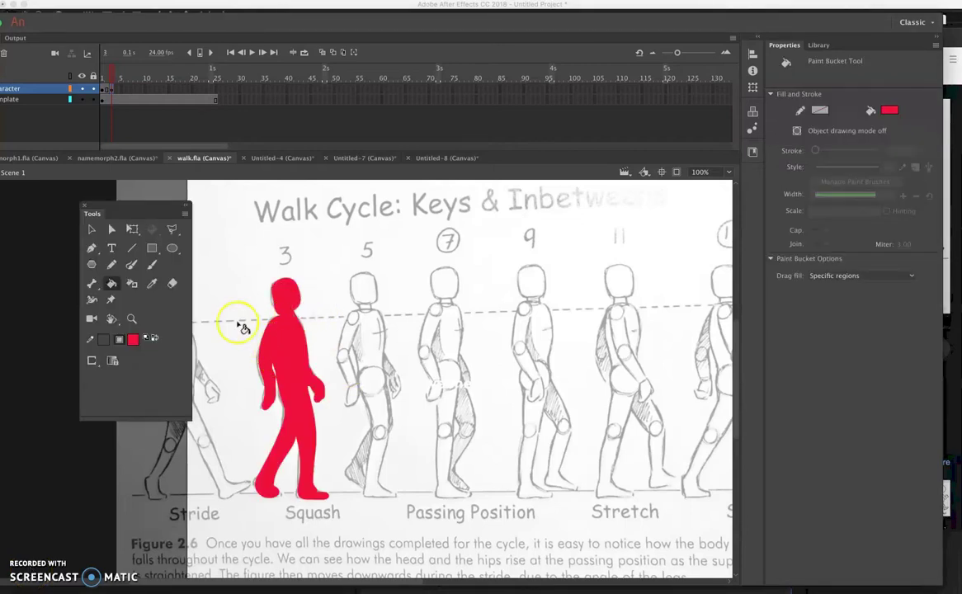
click(152, 264)
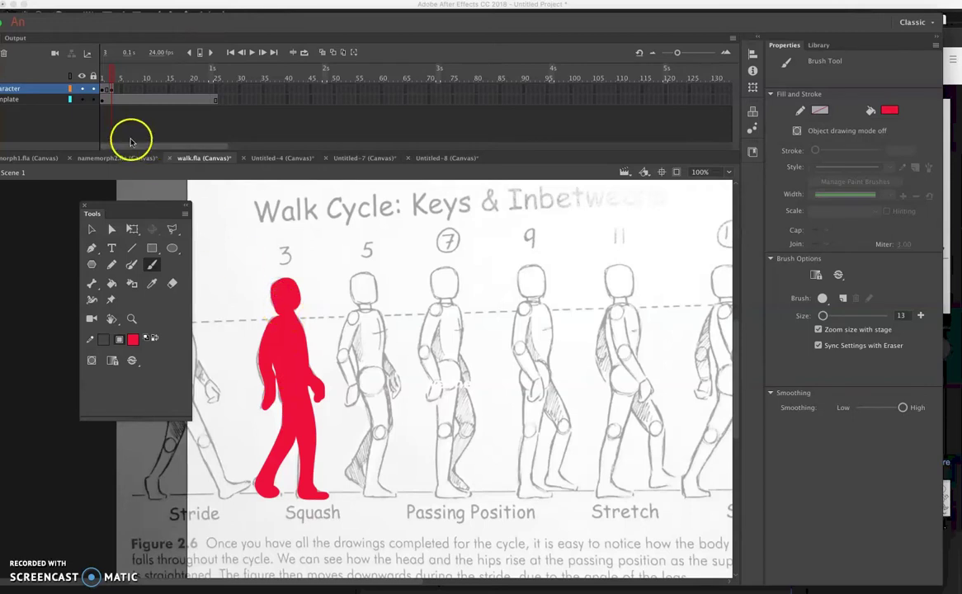
Hide the template layer and compare the two painted poses by scrubbing frames 1 to 3 and briefly showing onion skins.
click(81, 99)
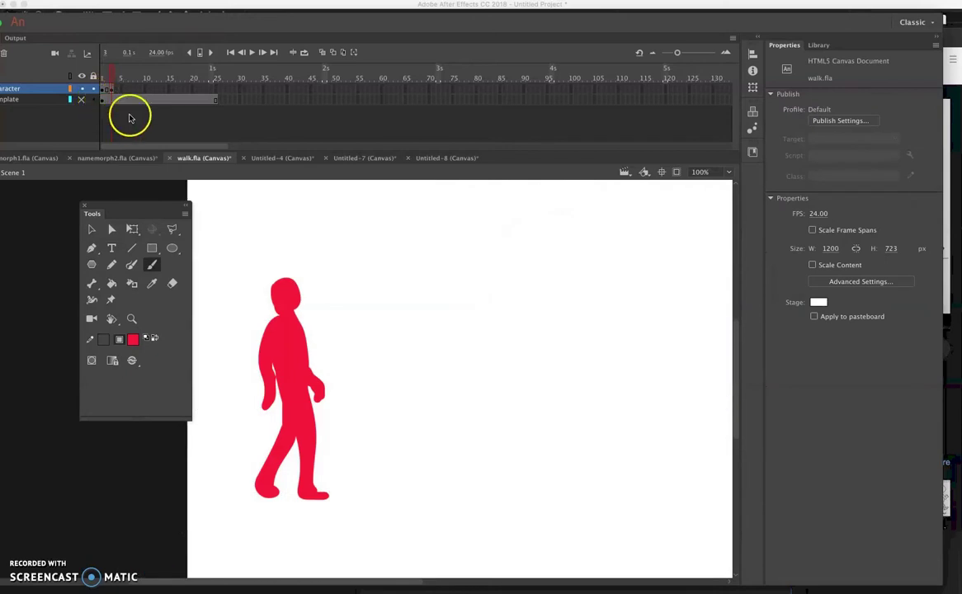
click(100, 78)
drag(100, 77, 108, 83)
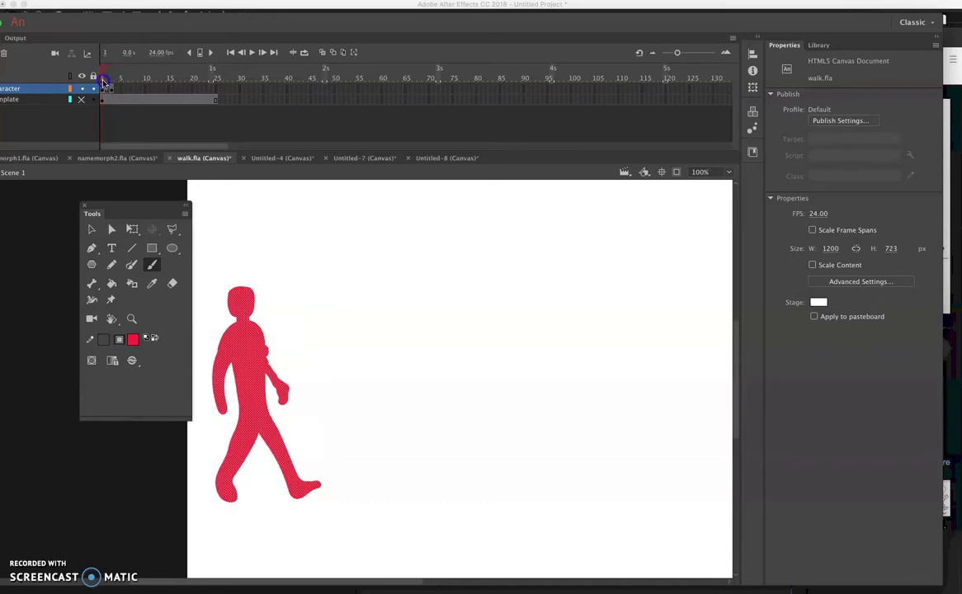
click(258, 333)
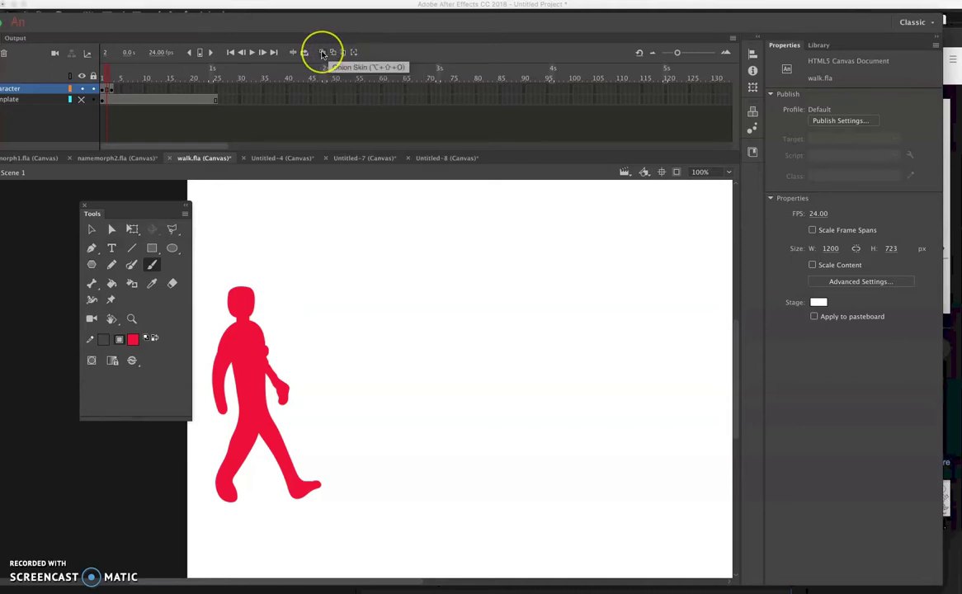
click(323, 53)
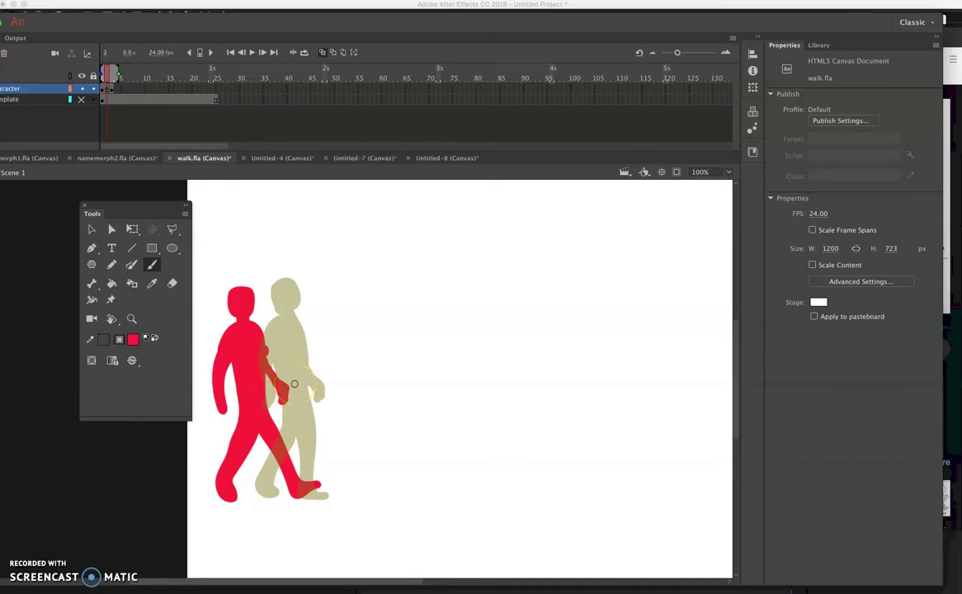
click(322, 52)
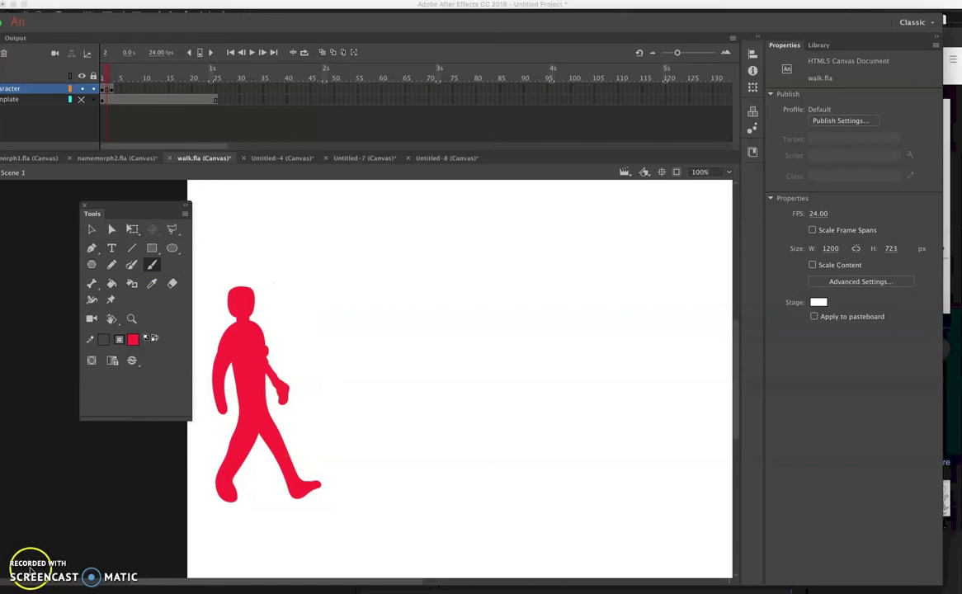
Show the template layer and shift its image left to about X -229 so drawing 5 sits near the frame 3 pose.
click(81, 99)
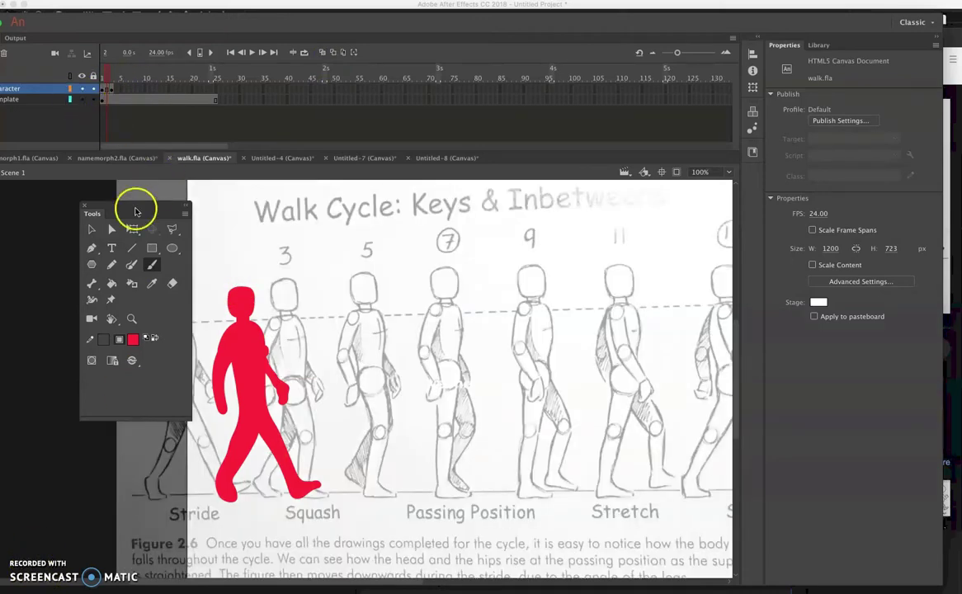
click(92, 230)
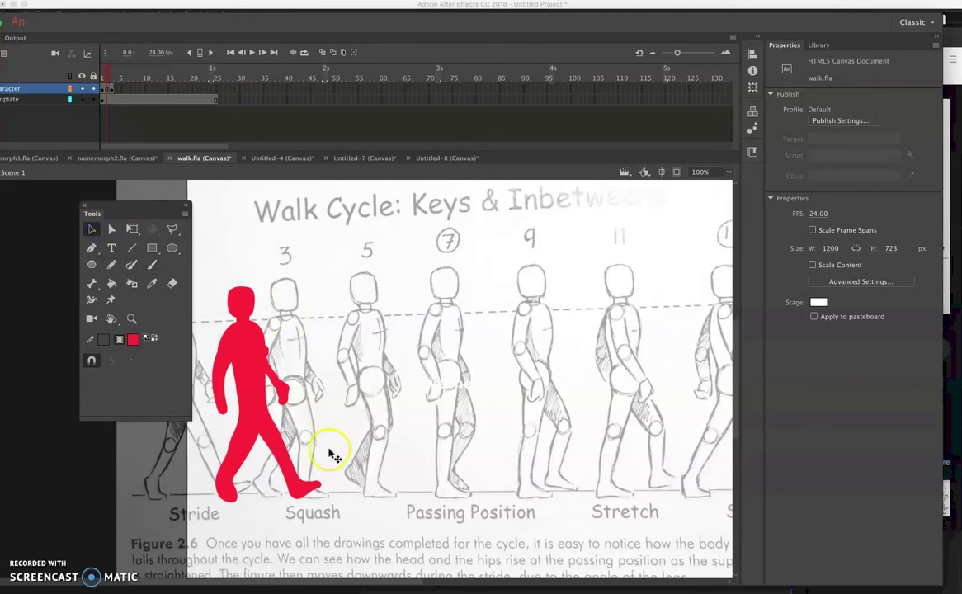
click(113, 89)
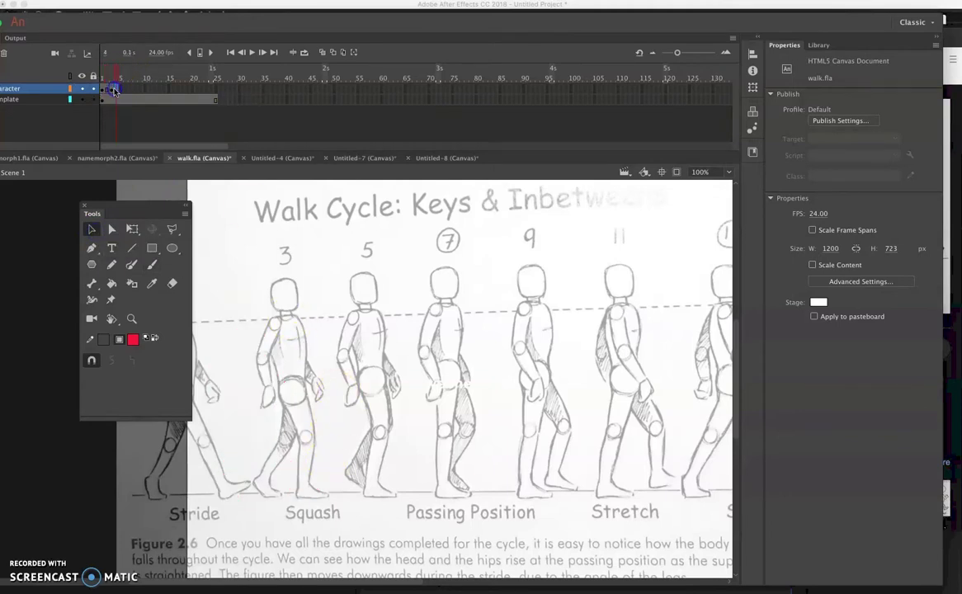
click(111, 93)
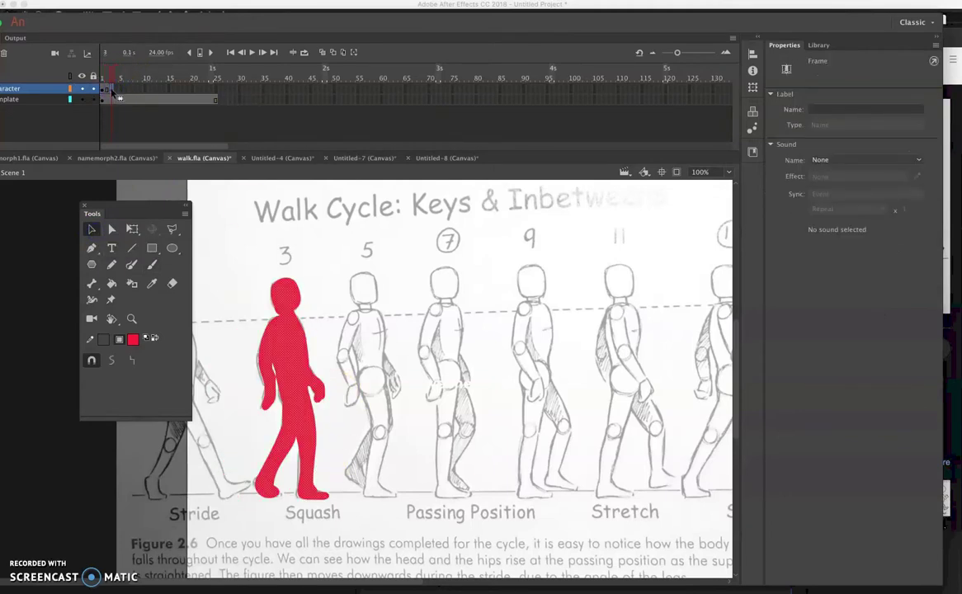
drag(388, 434, 326, 435)
drag(392, 472, 388, 474)
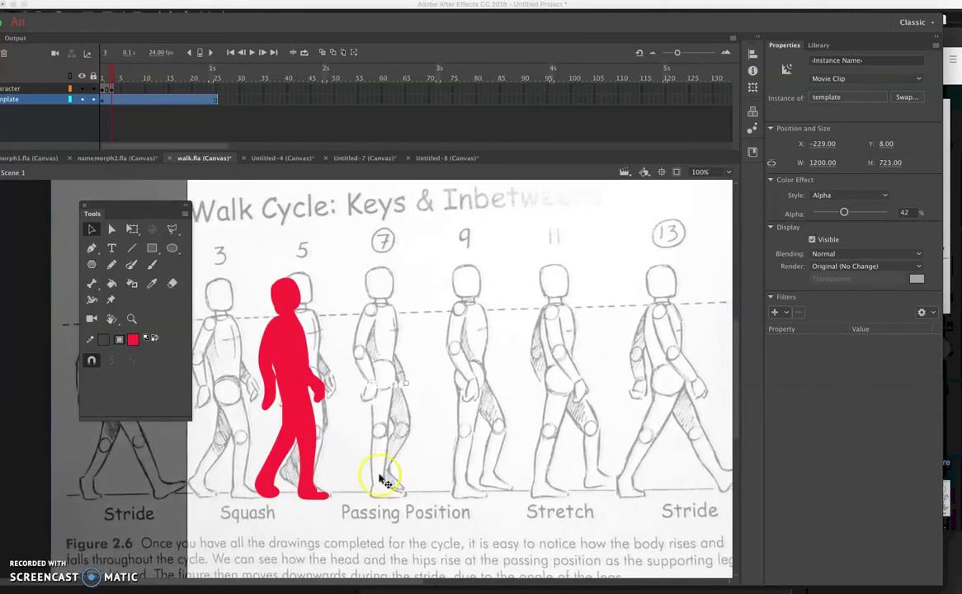
Insert a blank keyframe at frame 5 of the character layer and paint the pose numbered 5 in red.
click(121, 90)
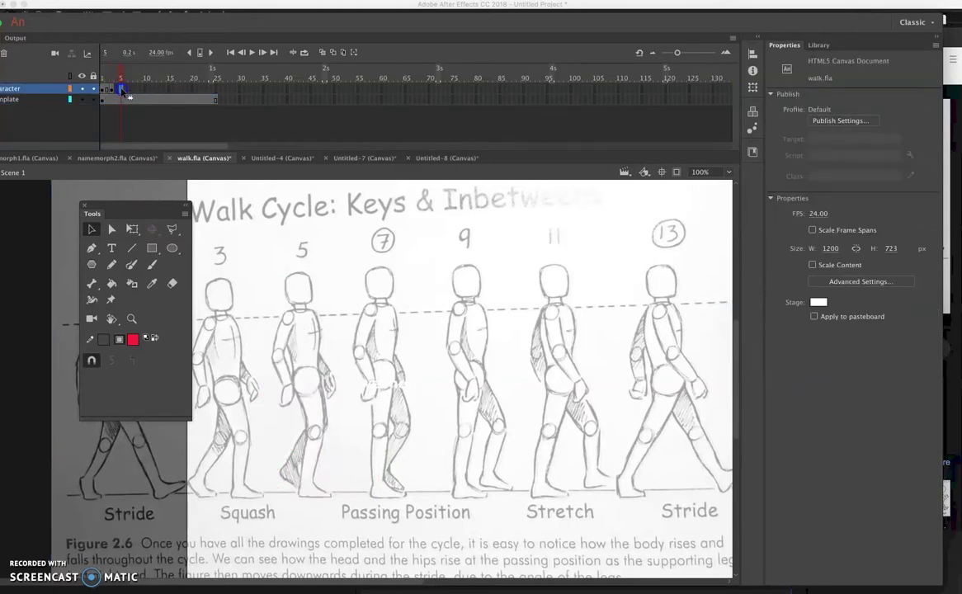
right_click(121, 91)
click(151, 192)
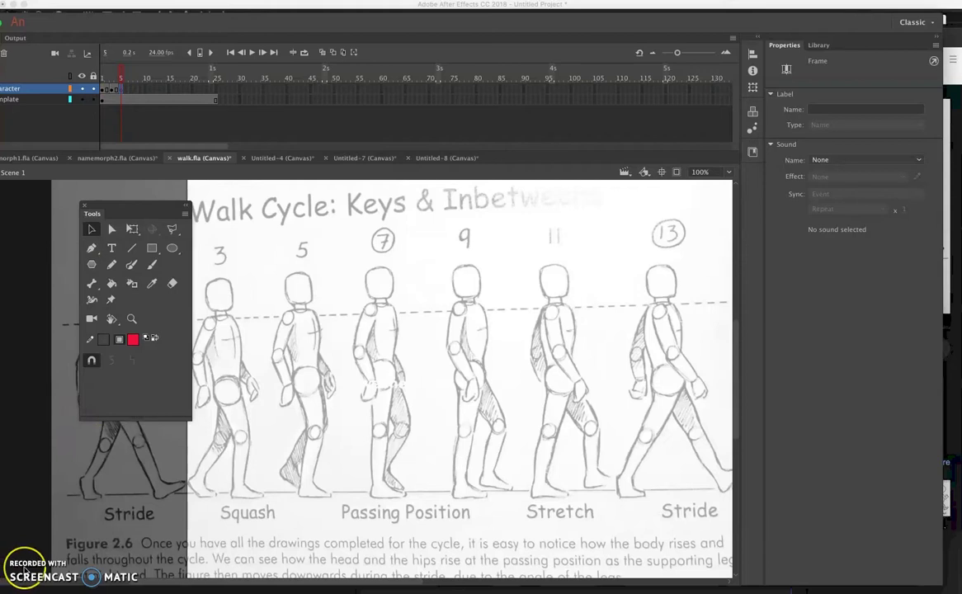
click(152, 265)
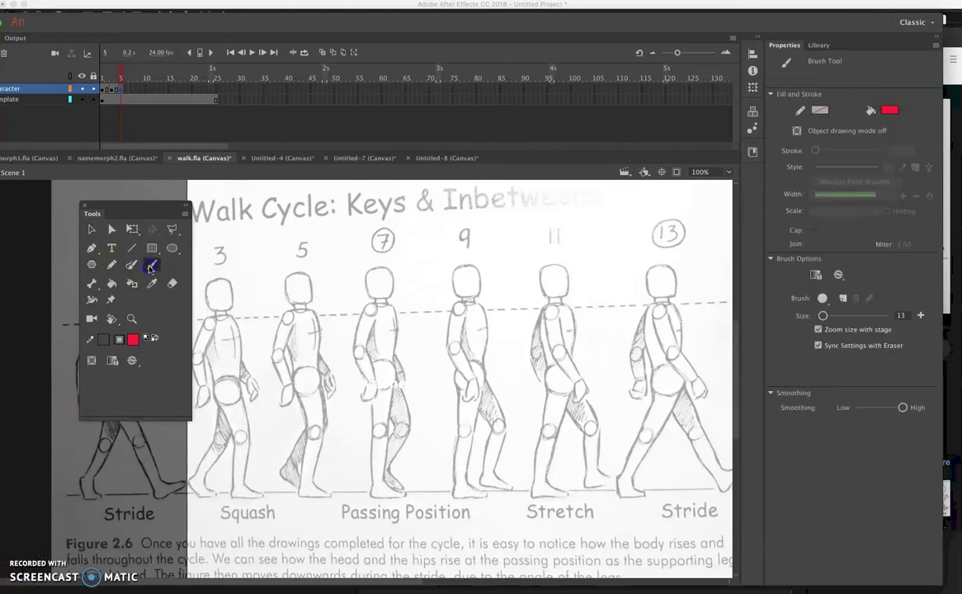
drag(313, 451, 323, 491)
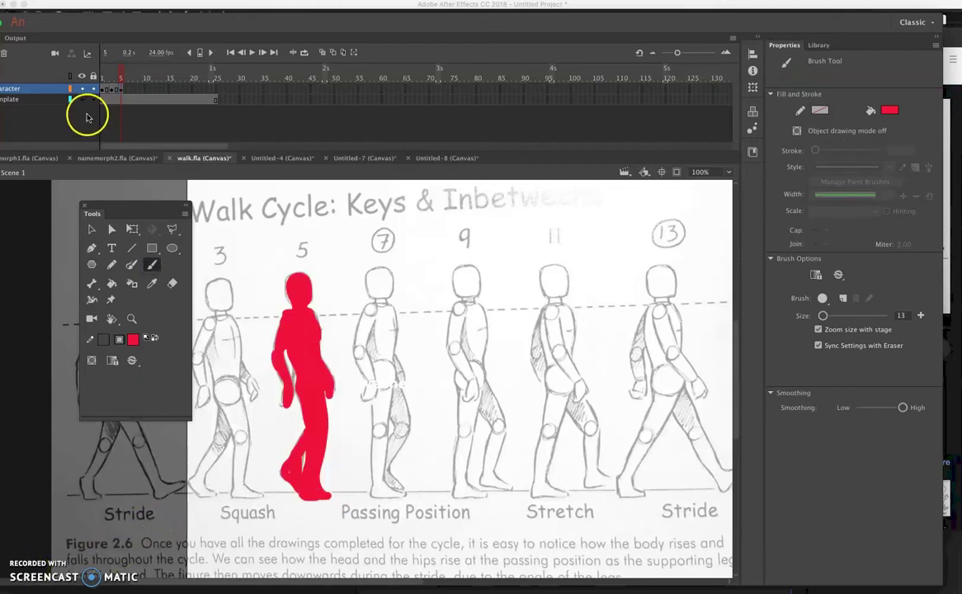
Hide the template layer and compare the frame 5 pose with the previous one using scrubbing, onion skin outlines, multiple-frame editing and onion skins.
click(81, 100)
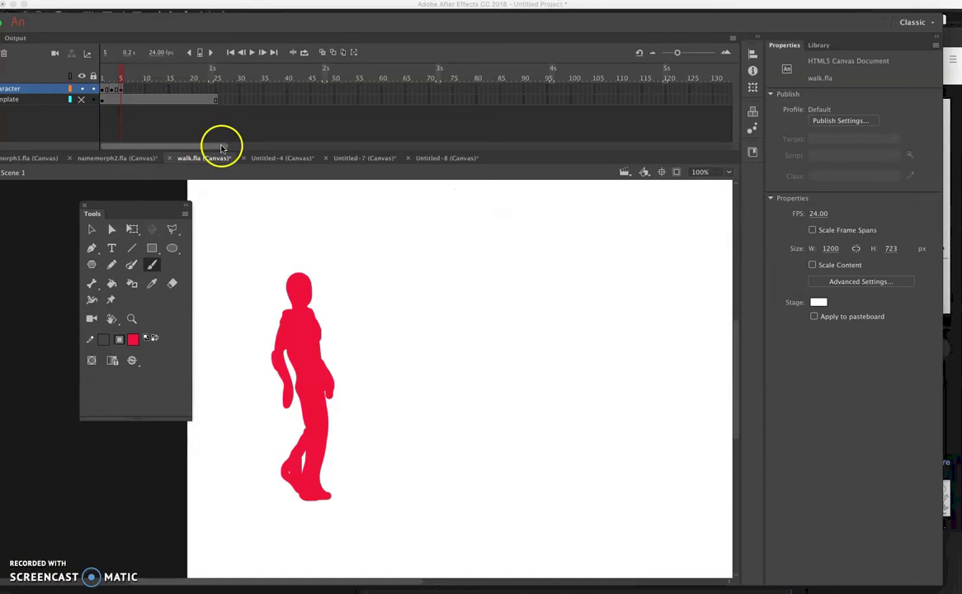
mouse_move(128, 70)
mouse_down()
mouse_move(107, 78)
mouse_move(121, 78)
mouse_up()
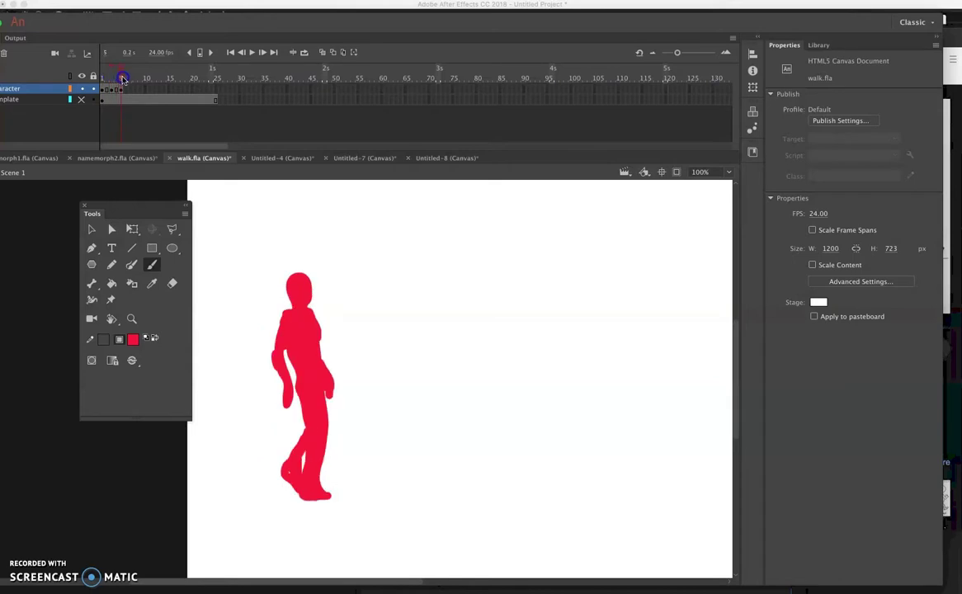
click(334, 52)
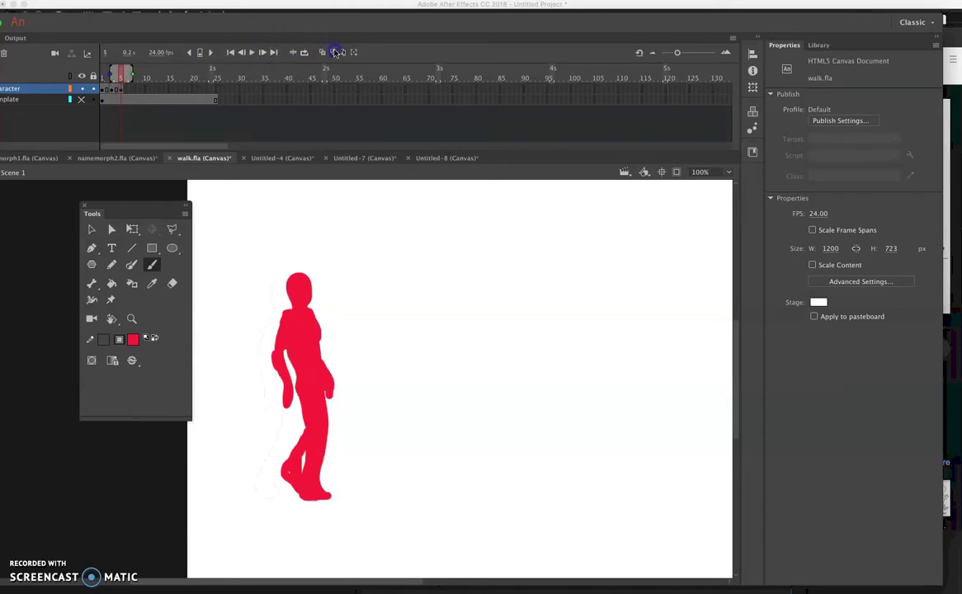
click(343, 52)
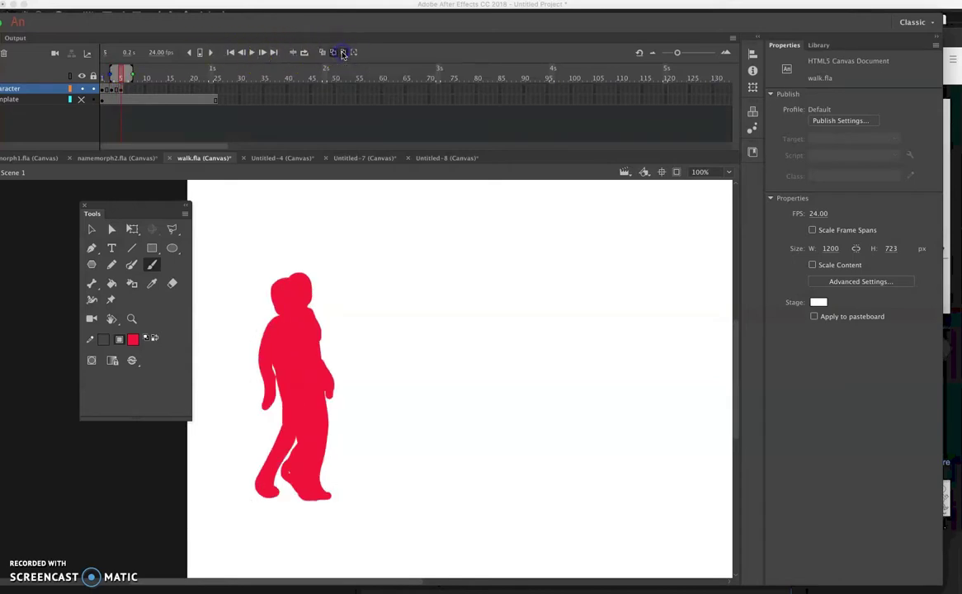
click(343, 52)
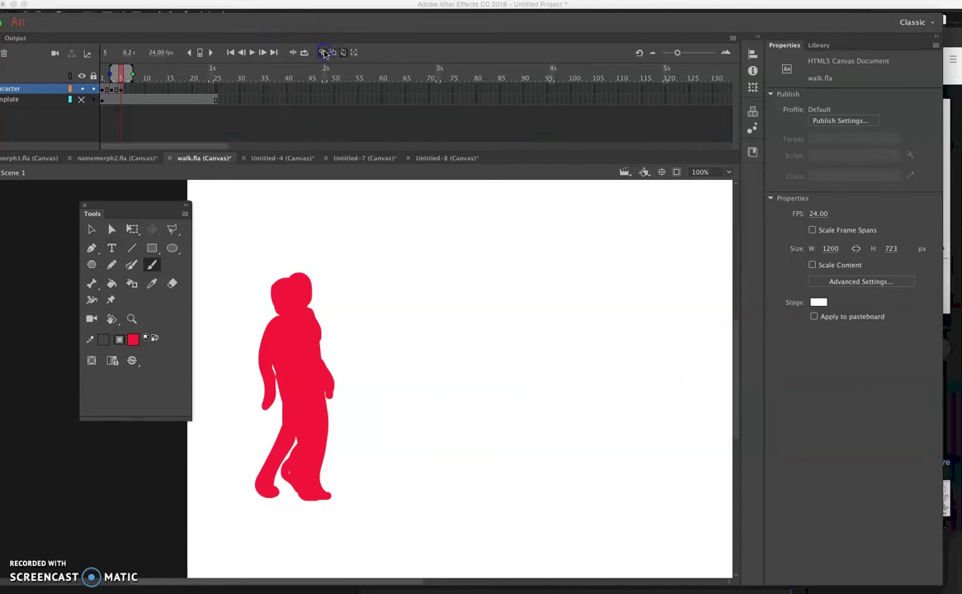
click(324, 53)
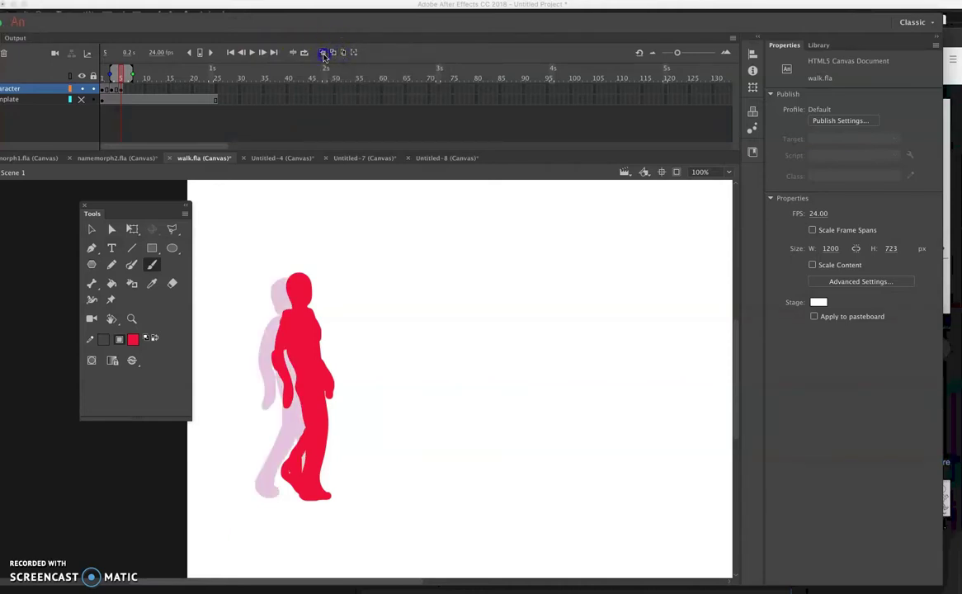
click(334, 54)
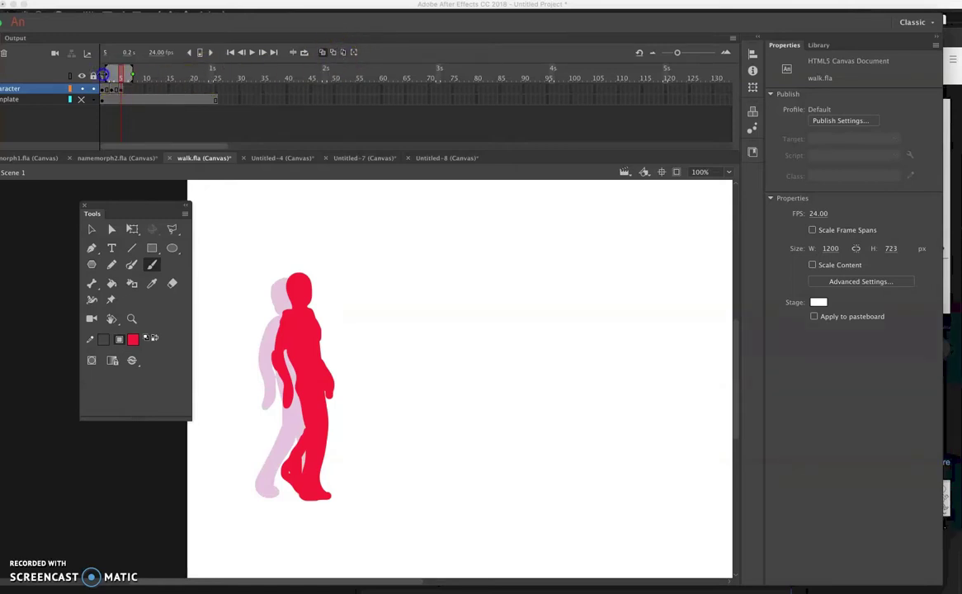
drag(93, 75, 88, 75)
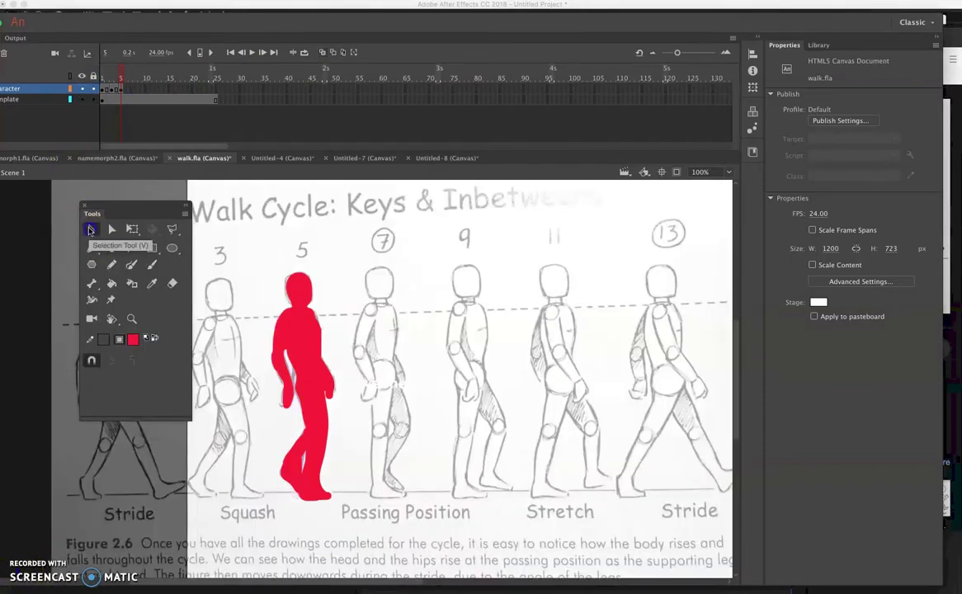
Shift the template image left to about X -355 so drawing 7 sits near the frame 5 pose.
click(91, 228)
drag(429, 381, 359, 382)
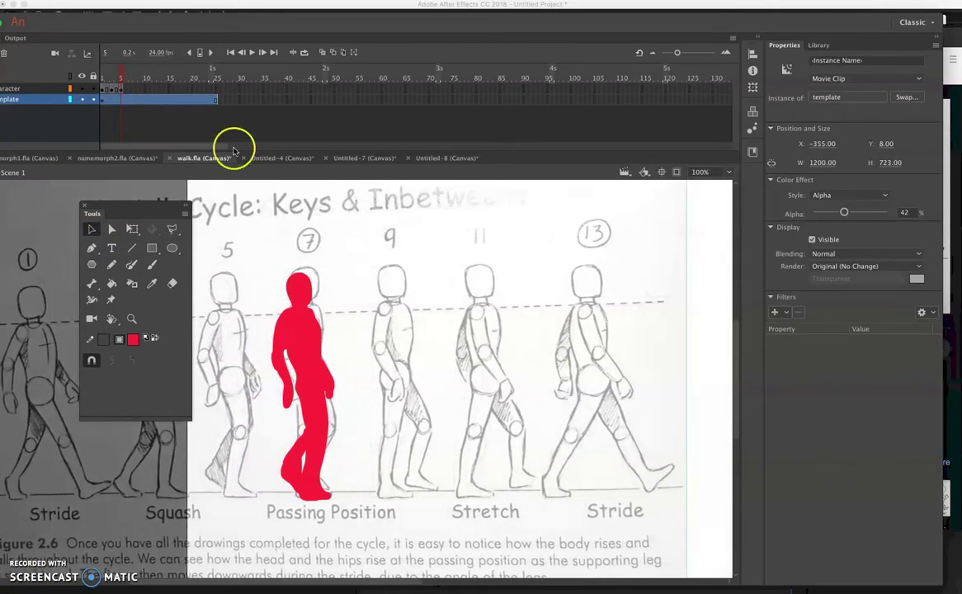
Insert a blank keyframe at frame 8 of the character layer and paint the Passing Position pose numbered 7 in red.
click(134, 90)
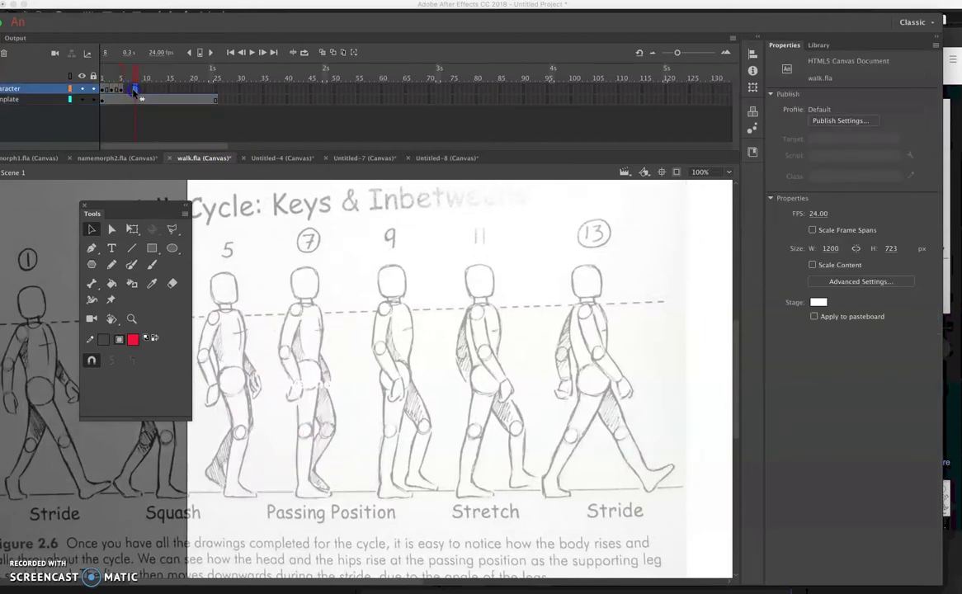
right_click(134, 91)
click(176, 196)
click(283, 426)
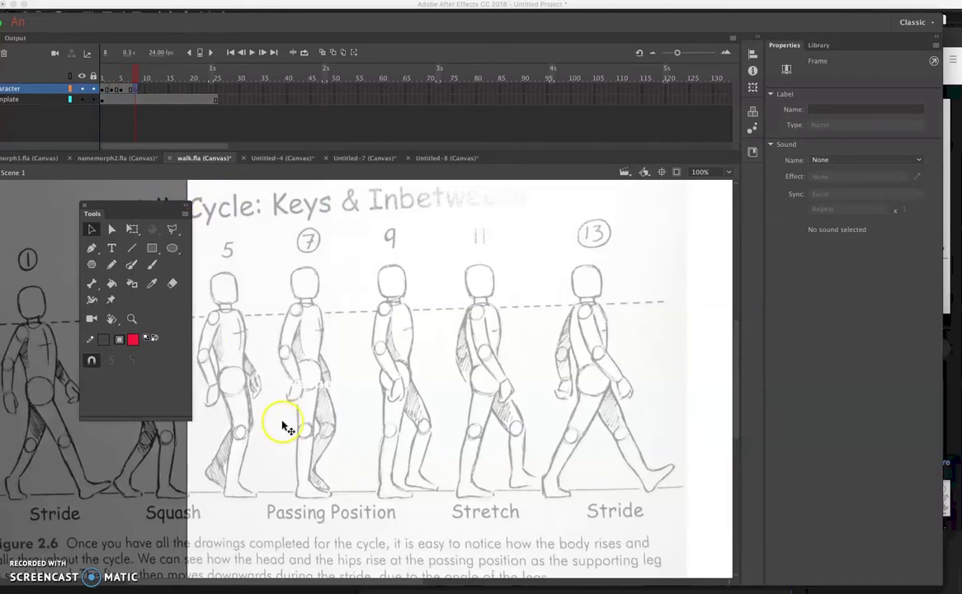
click(152, 264)
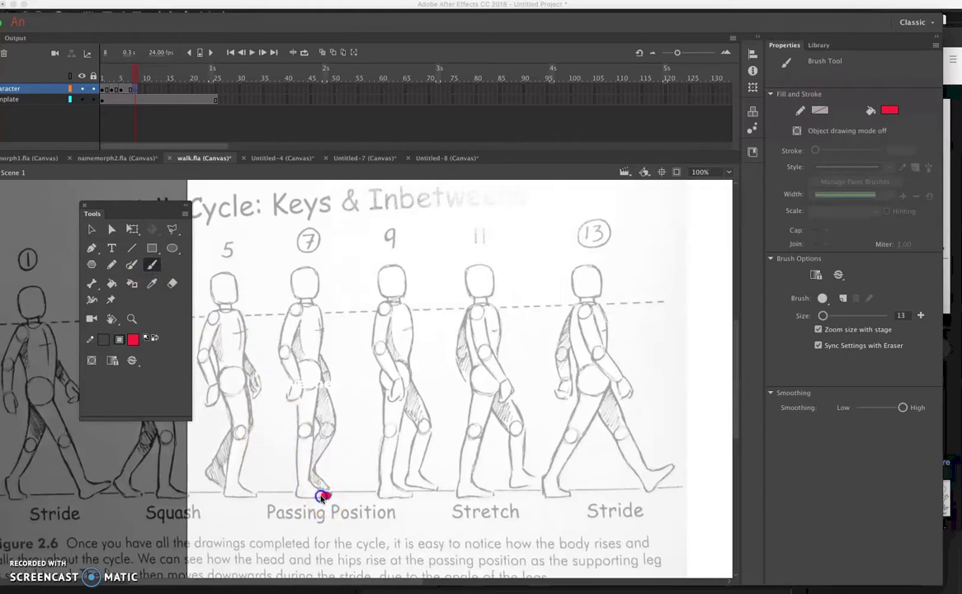
drag(301, 488, 307, 431)
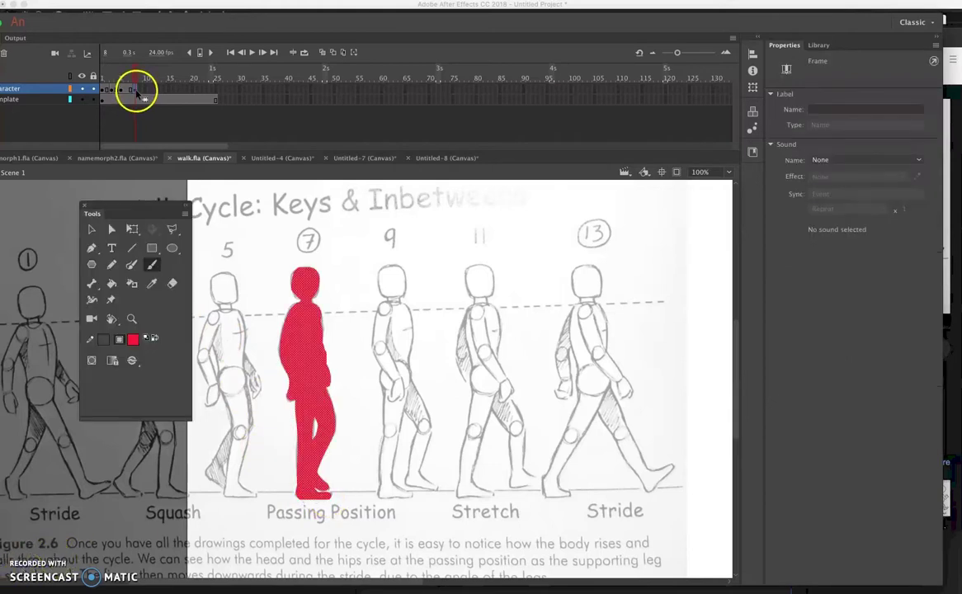
Move the Passing Position keyframe of the character layer from frame 8 to frame 7.
click(136, 90)
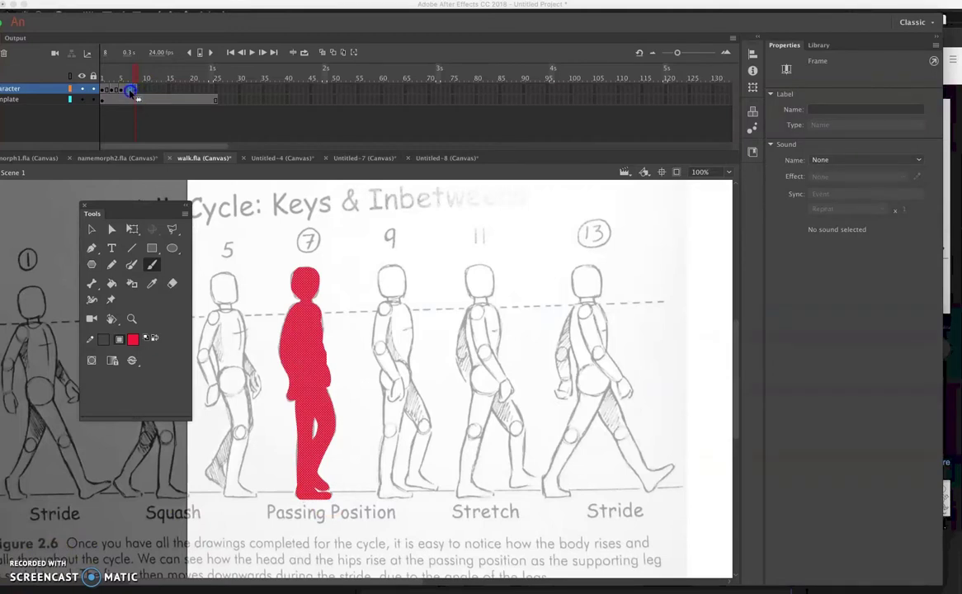
click(130, 96)
click(129, 91)
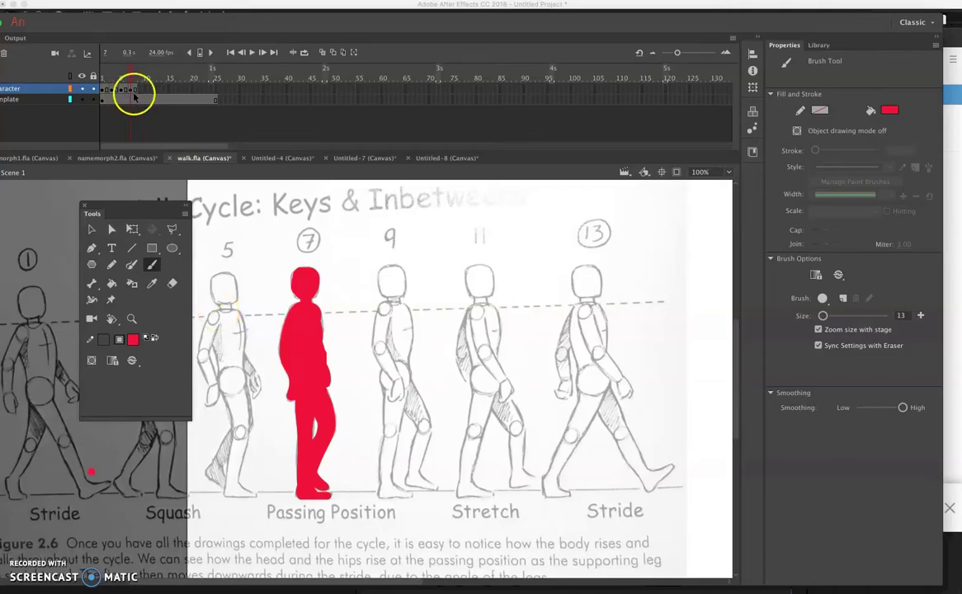
mouse_move(130, 90)
mouse_down()
mouse_move(226, 96)
mouse_move(228, 66)
mouse_move(107, 71)
mouse_move(182, 58)
mouse_move(225, 71)
mouse_up()
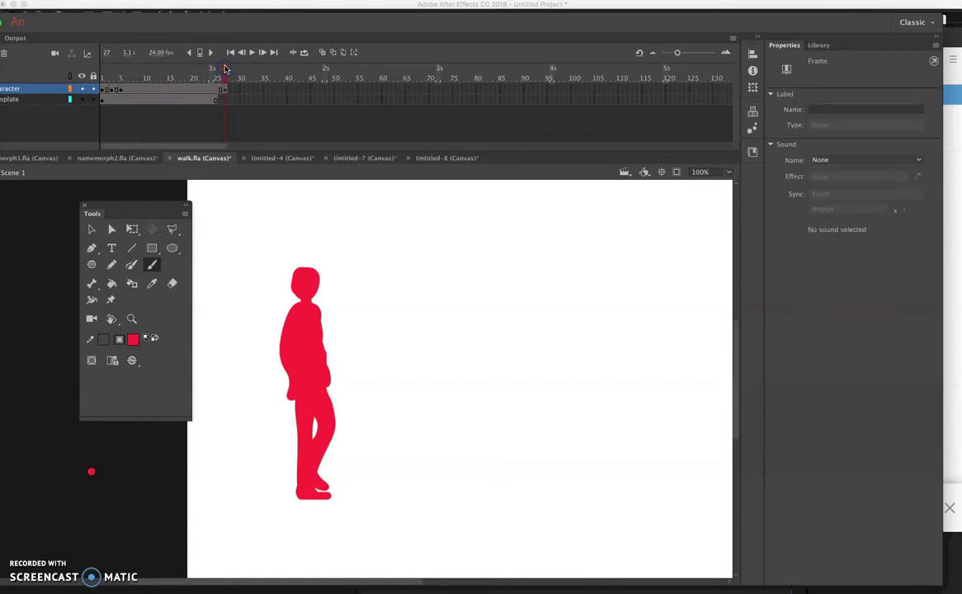
click(227, 95)
click(229, 91)
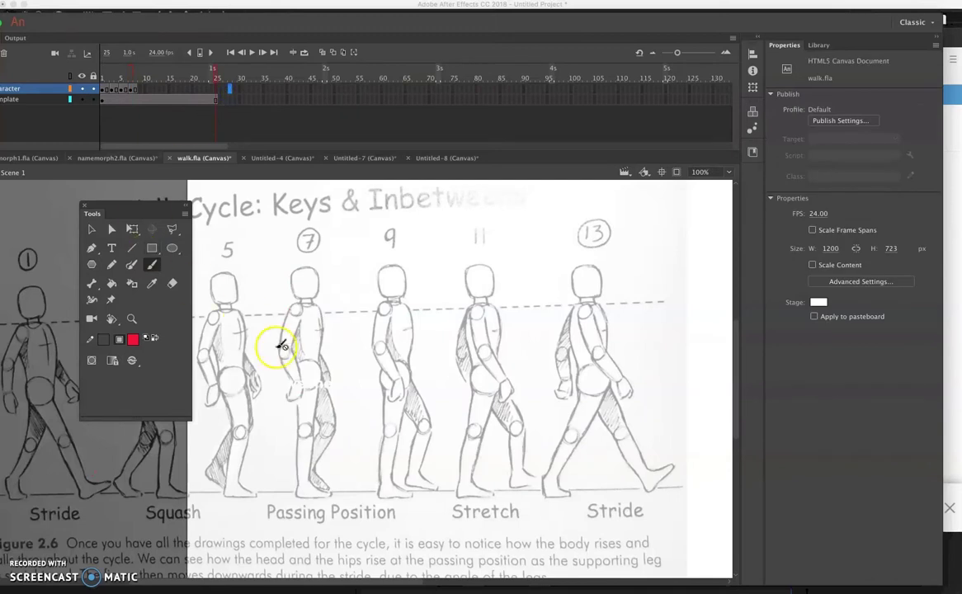
drag(219, 73, 130, 75)
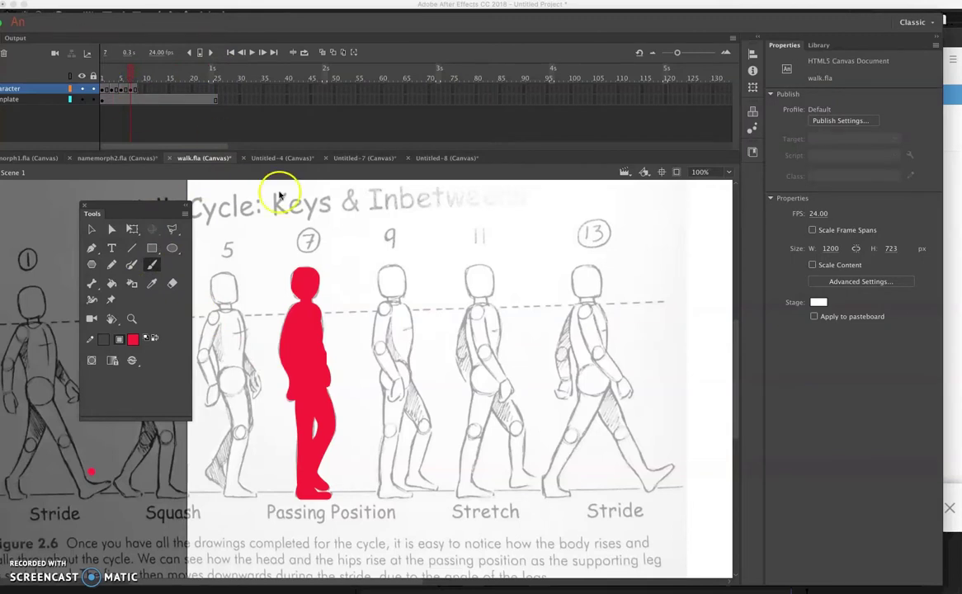
At frame 8, shift the template image left to about X -492 so drawing 9 sits near the painted Passing Position pose.
click(140, 93)
click(134, 90)
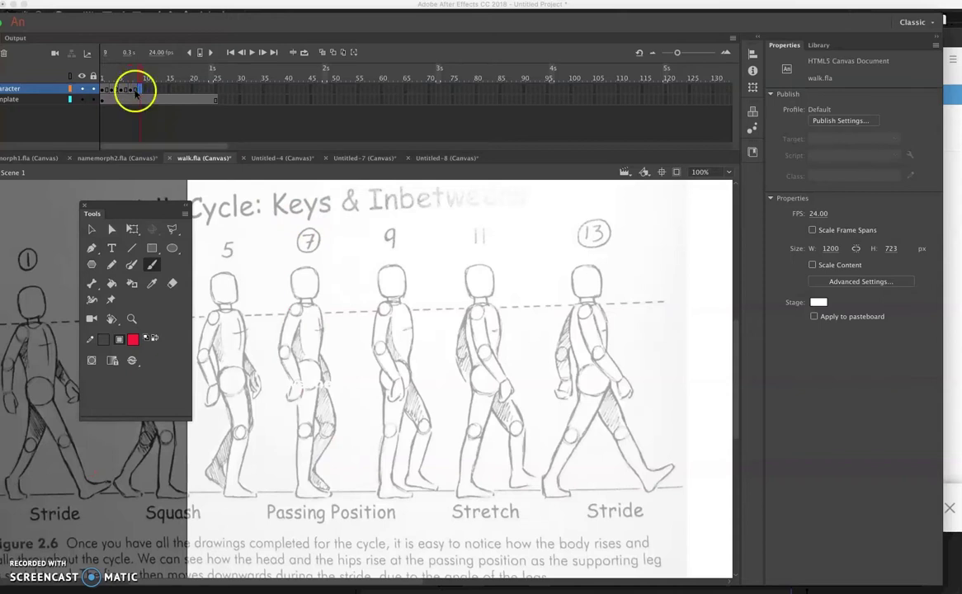
click(133, 90)
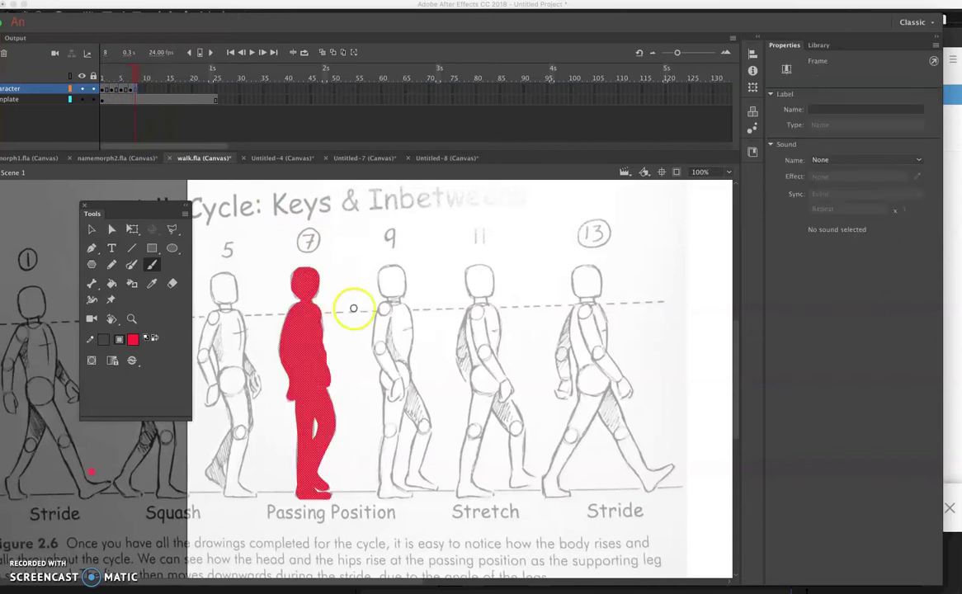
key(Escape)
key(ctrl+a)
click(90, 229)
drag(493, 409, 409, 408)
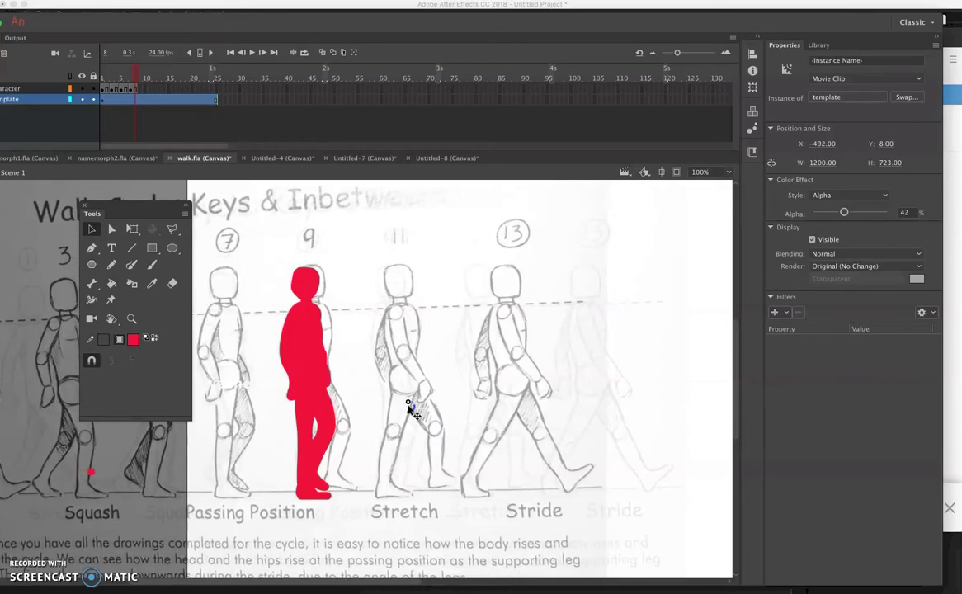
drag(409, 405, 408, 408)
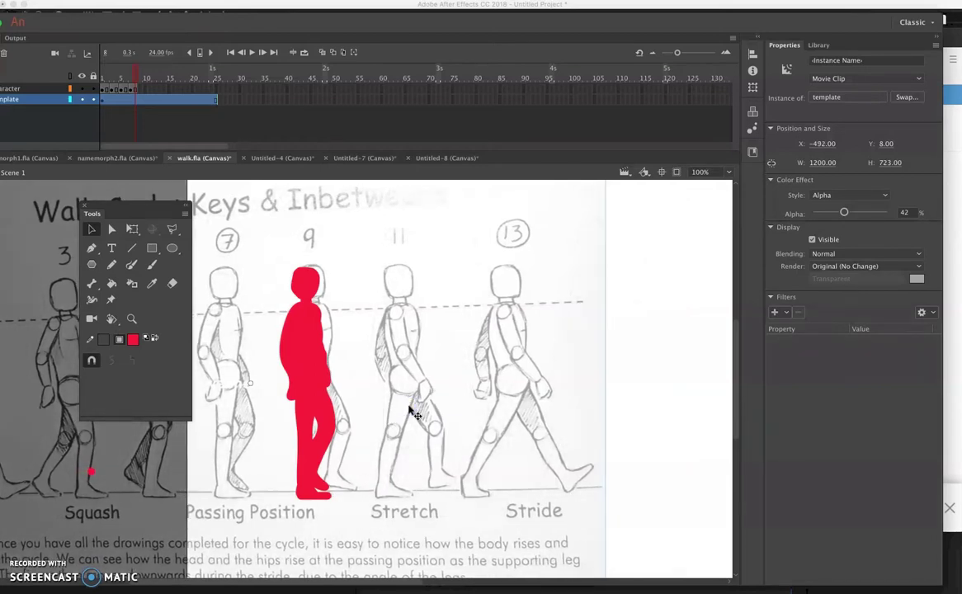
Insert a blank keyframe at frame 10 of the character layer and brush the front foot of drawing 9 in red.
click(142, 88)
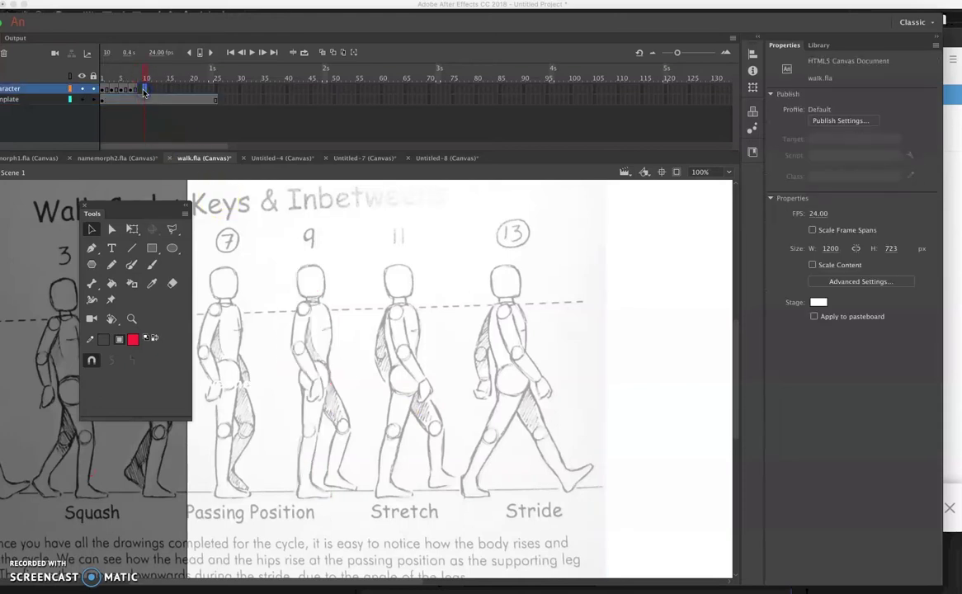
right_click(145, 91)
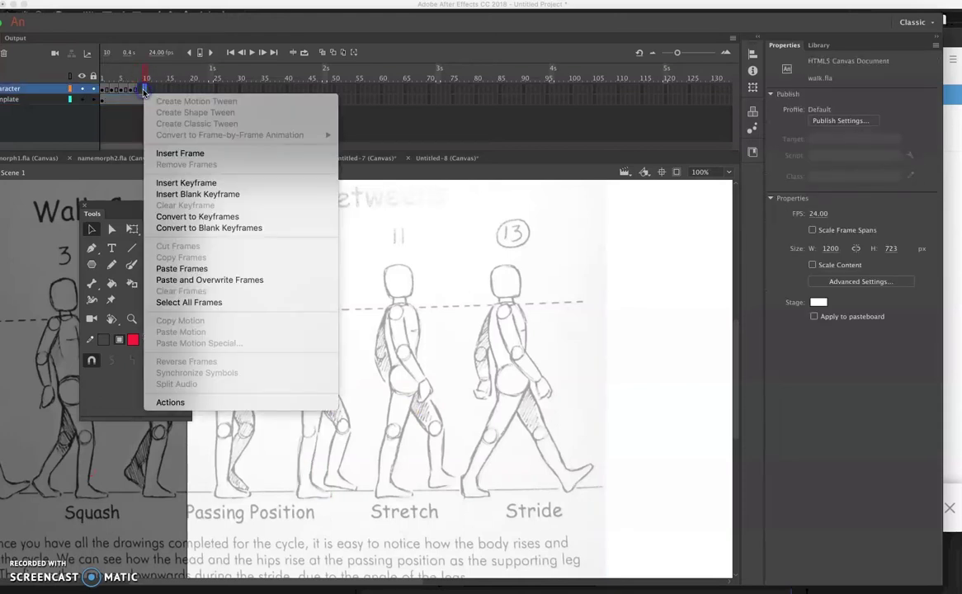
click(169, 189)
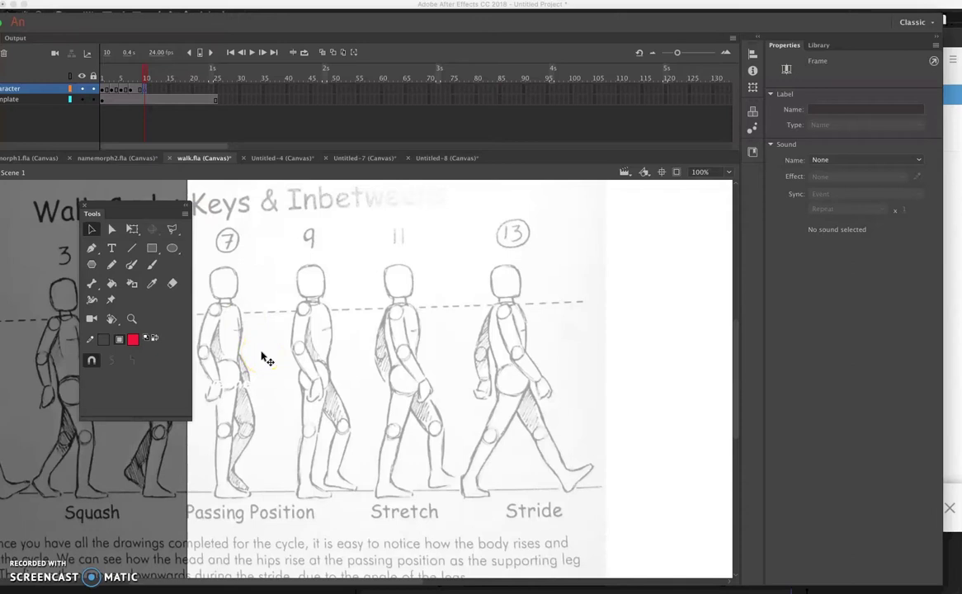
click(149, 267)
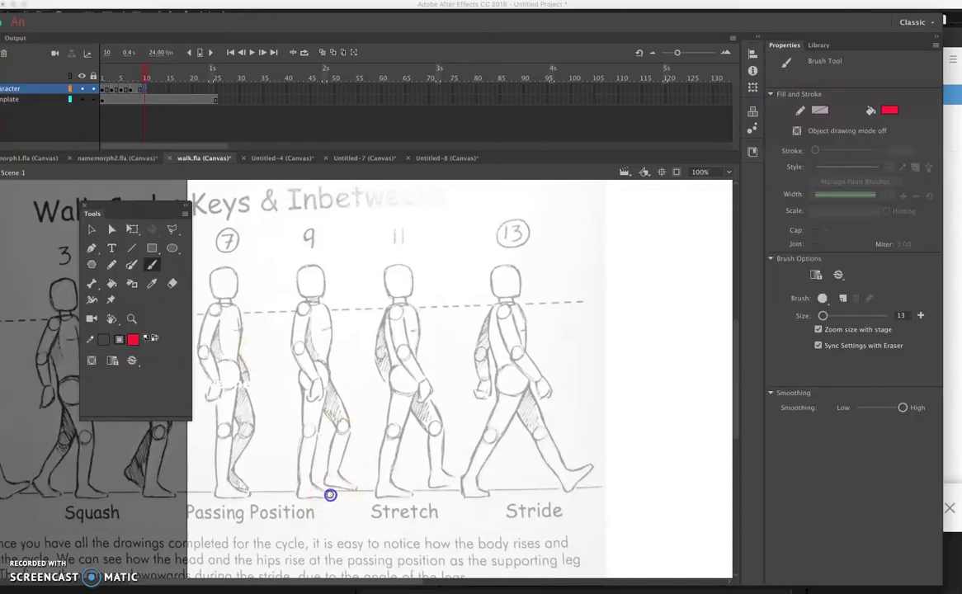
drag(305, 490, 305, 457)
Open the Swatches and save the current red brush colour as a new swatch.
click(396, 1)
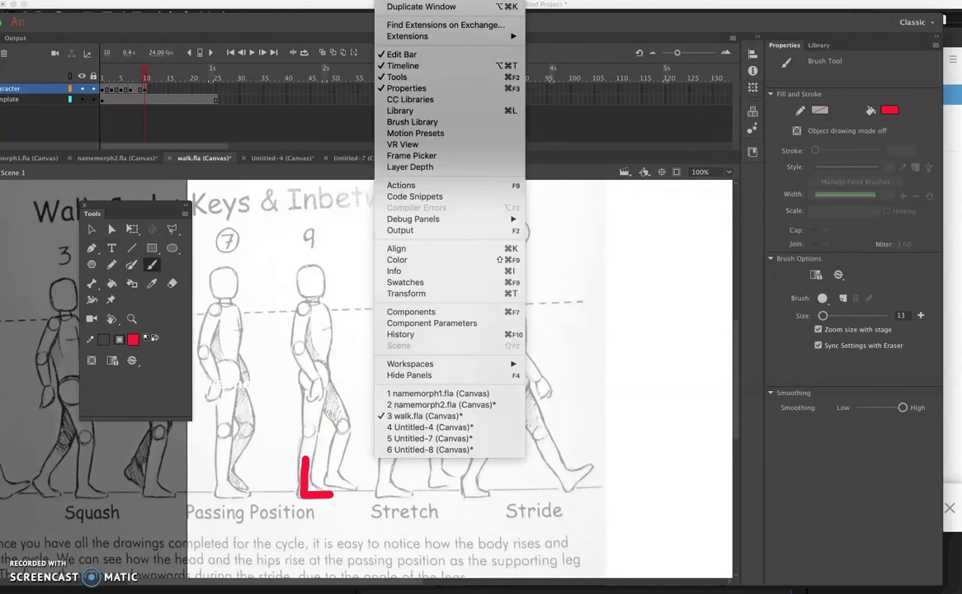
click(440, 282)
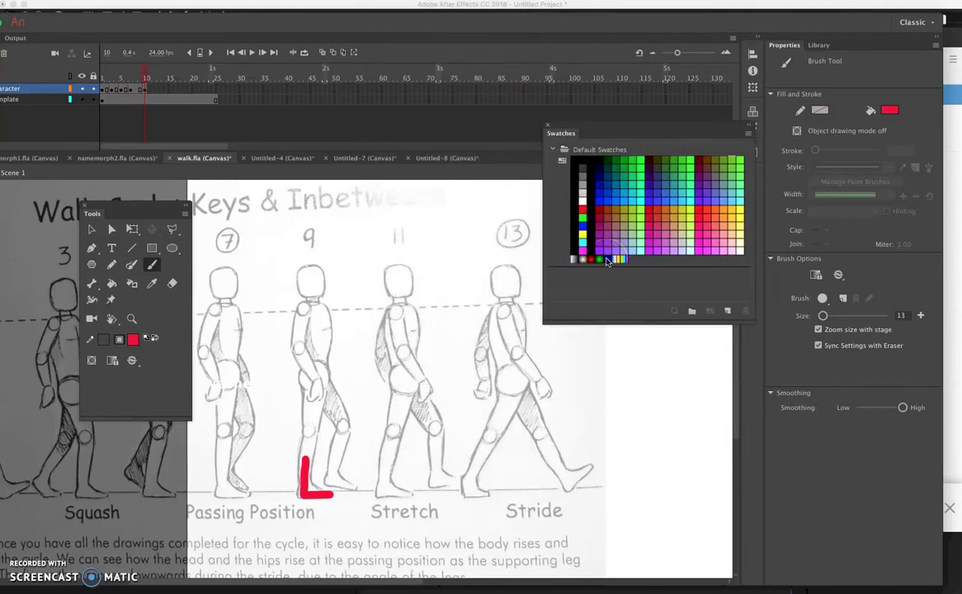
click(749, 136)
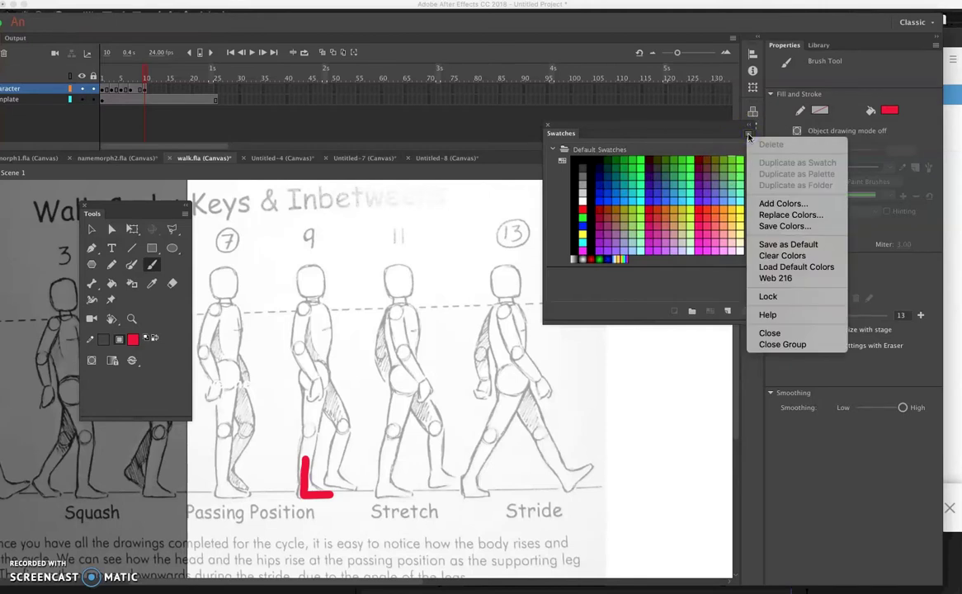
click(730, 312)
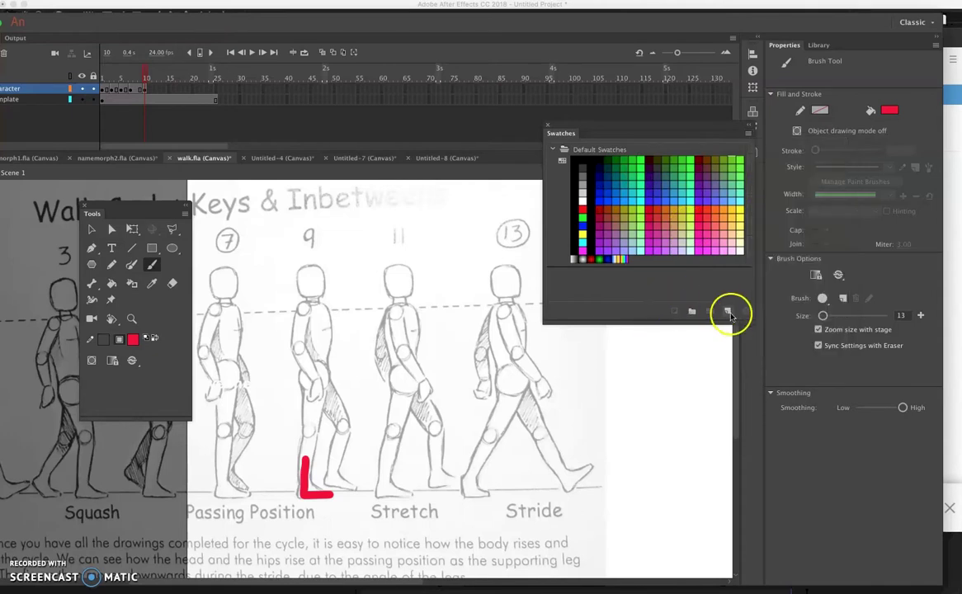
click(730, 312)
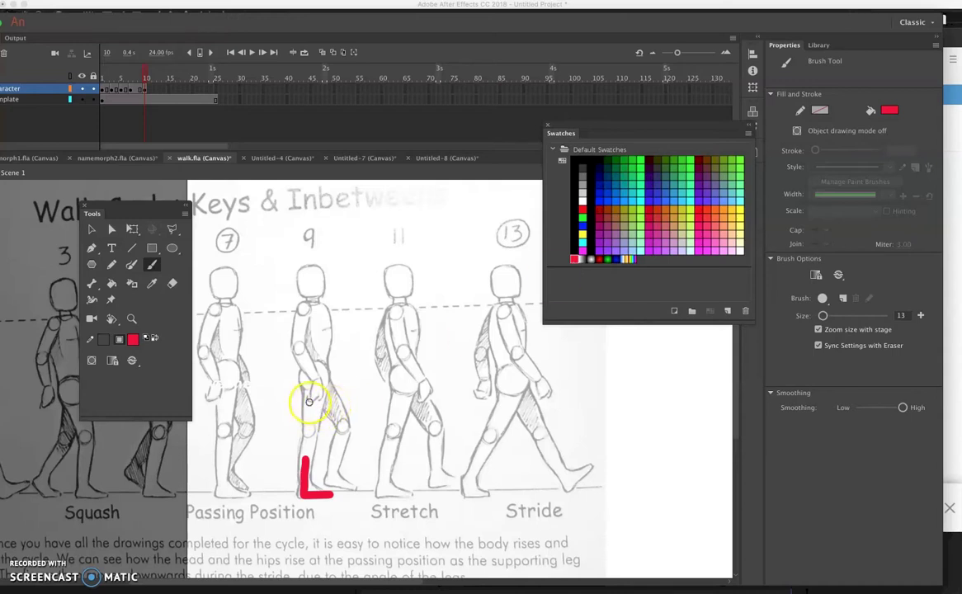
Paint the legs, arm, torso and head of drawing 9 in red, leaving the rear thigh and the gap under the arm unpainted.
click(304, 375)
drag(305, 386, 305, 442)
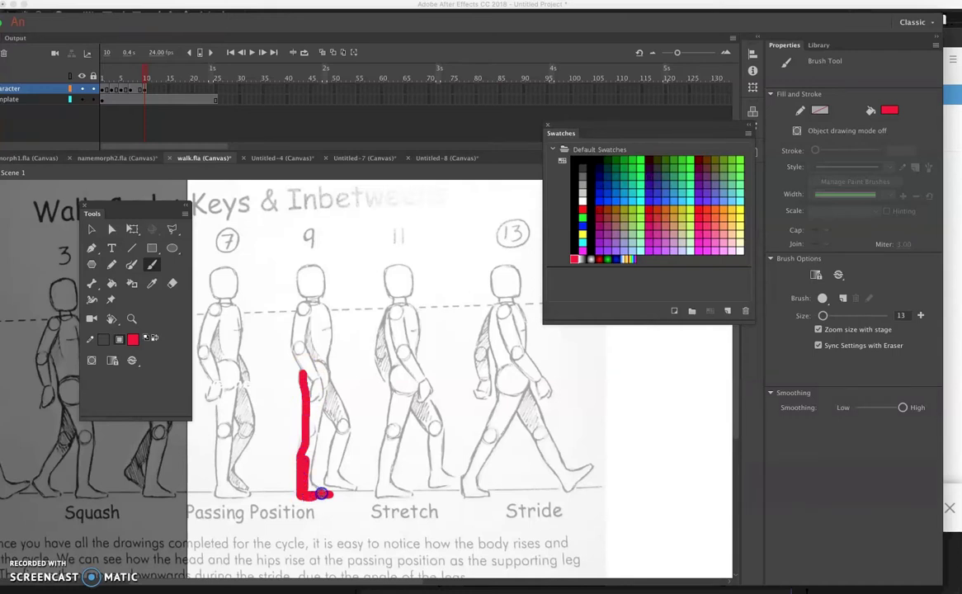
mouse_move(314, 440)
mouse_down()
mouse_move(322, 402)
mouse_move(315, 424)
mouse_move(321, 399)
mouse_move(333, 456)
mouse_up()
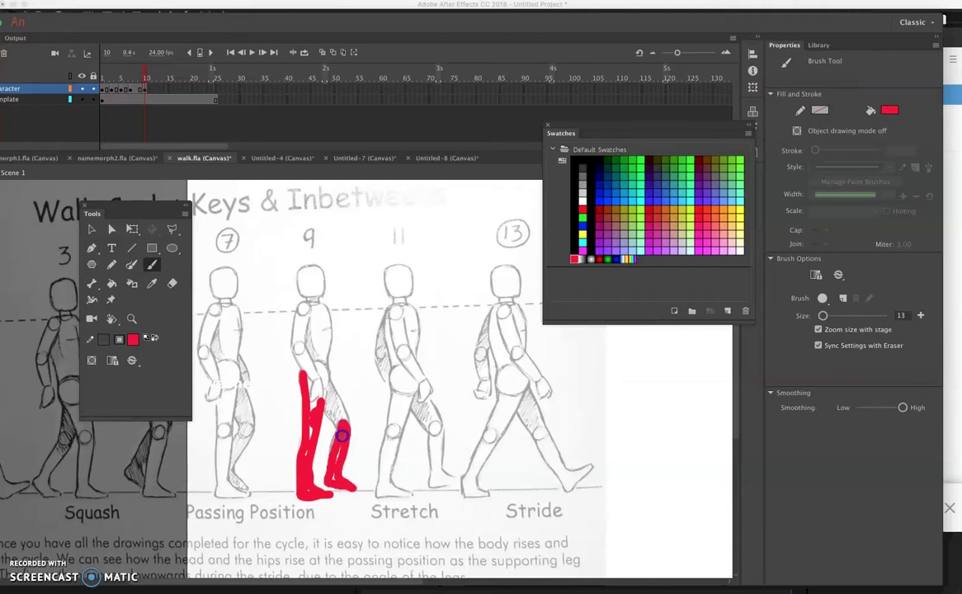
mouse_move(337, 464)
mouse_down()
mouse_move(316, 507)
mouse_move(316, 477)
mouse_move(309, 481)
mouse_up()
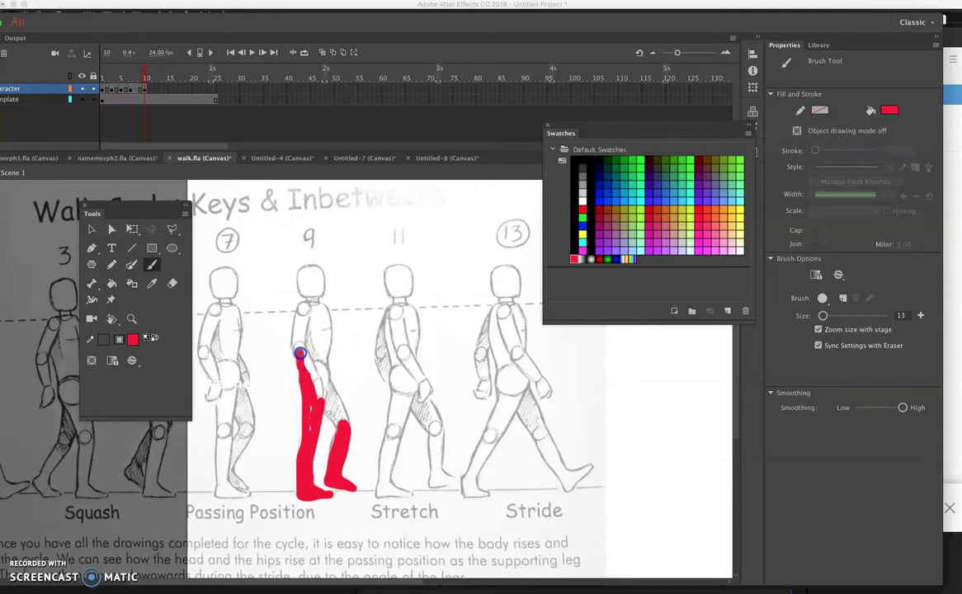
drag(296, 348, 300, 329)
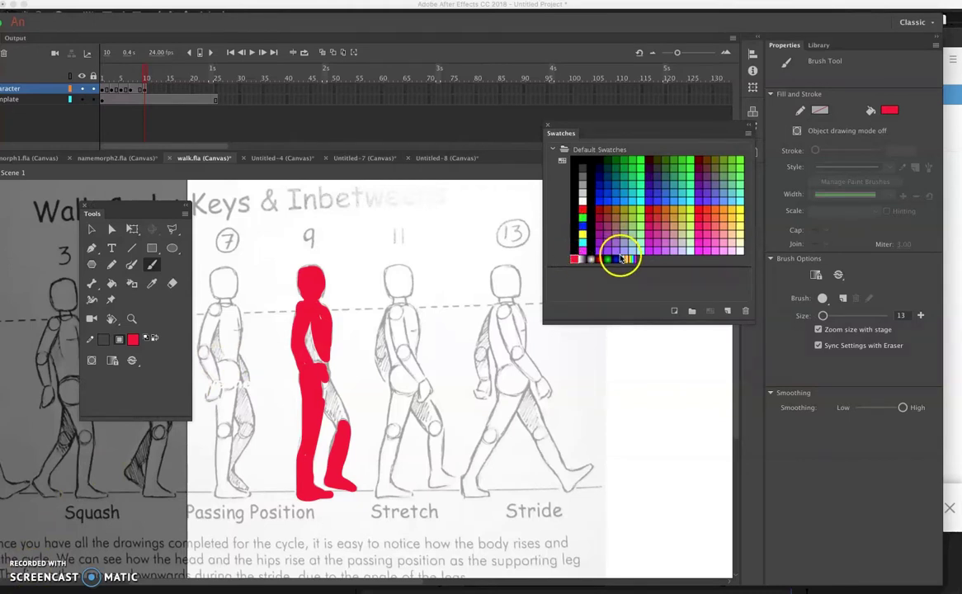
Open the Color settings and darken the red fill to 60% brightness (99001D).
drag(684, 127, 625, 118)
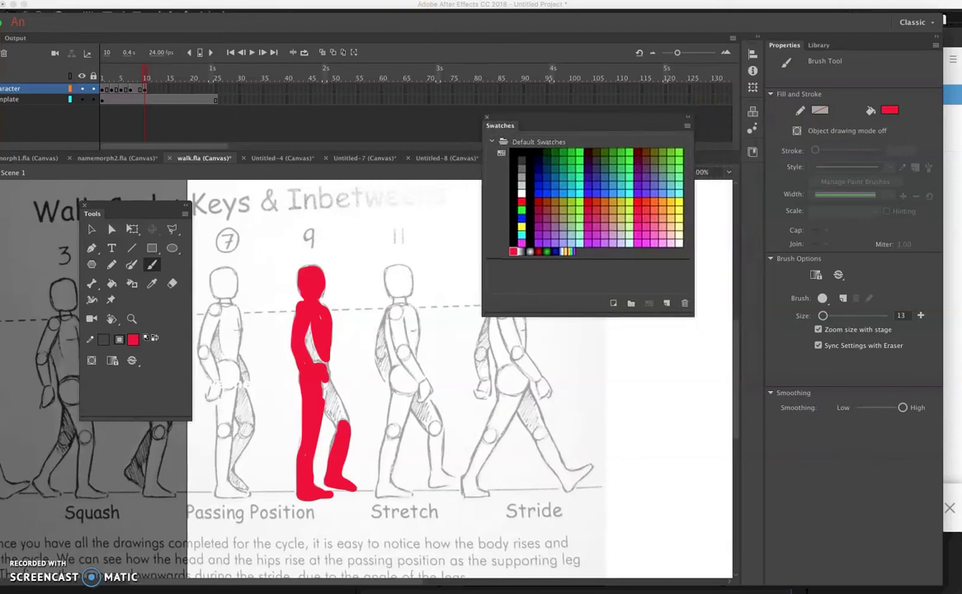
click(381, 2)
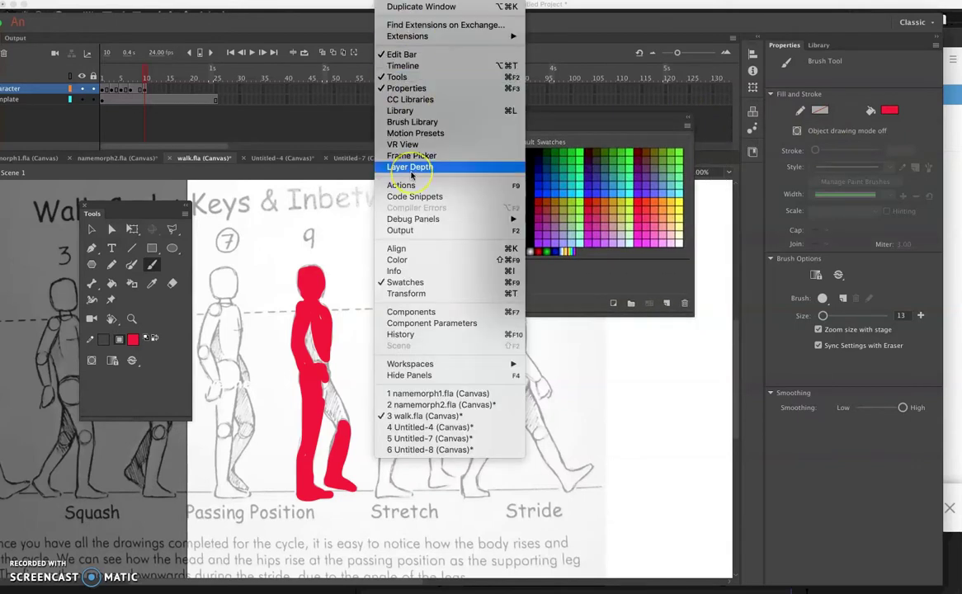
click(404, 259)
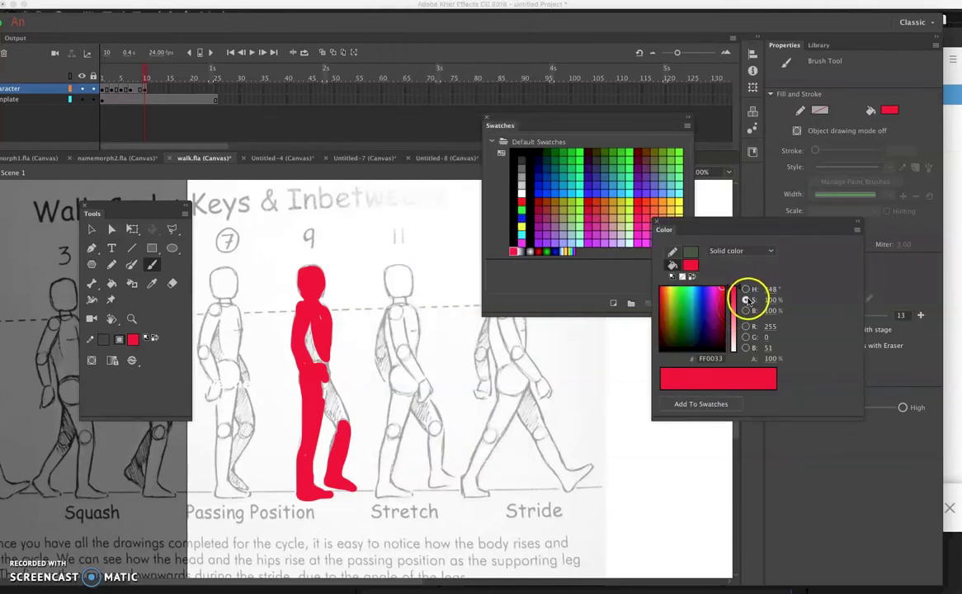
click(747, 310)
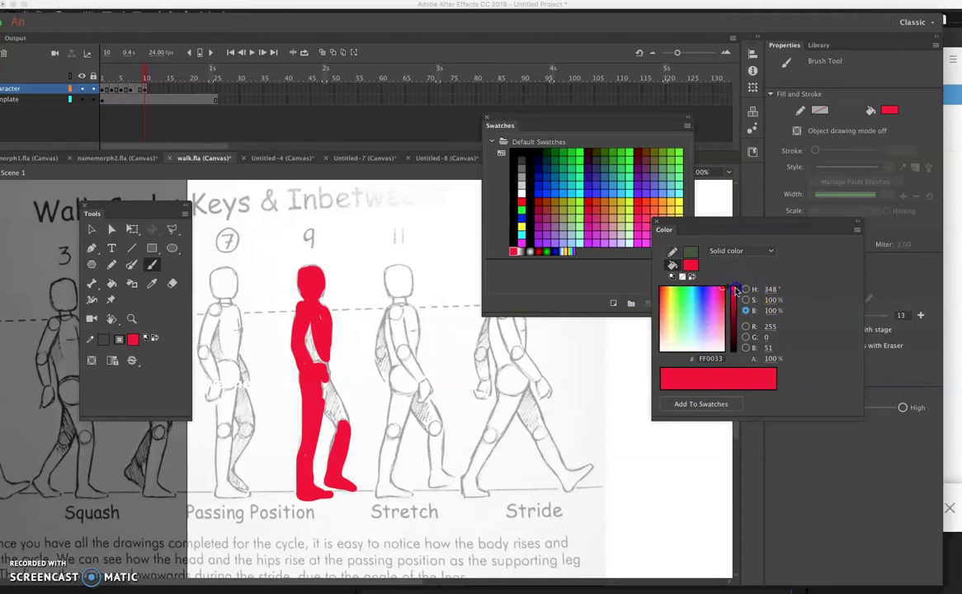
click(735, 293)
drag(735, 295, 728, 338)
Try to save the darkened red as a new swatch.
click(638, 124)
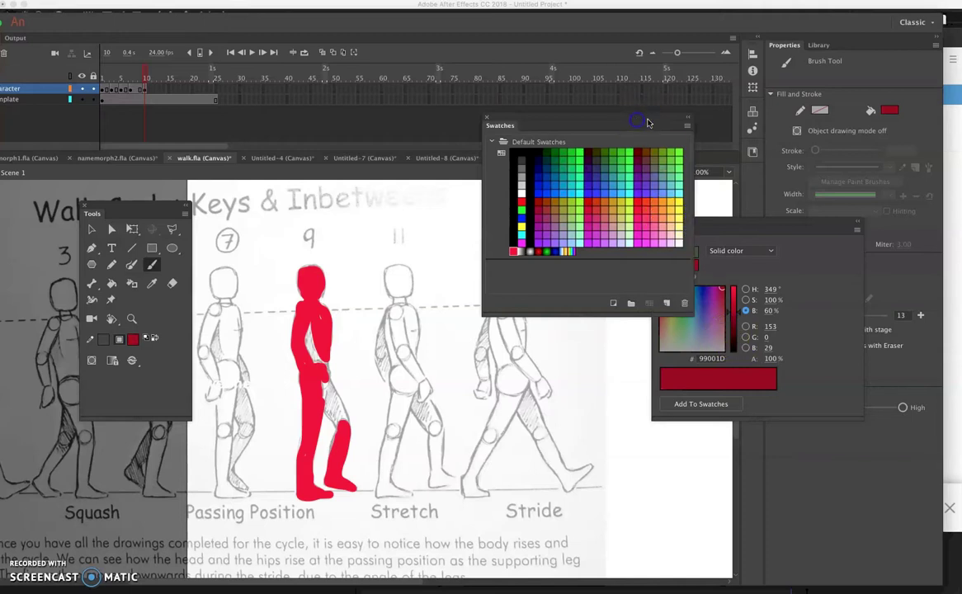
click(688, 126)
click(588, 128)
click(667, 305)
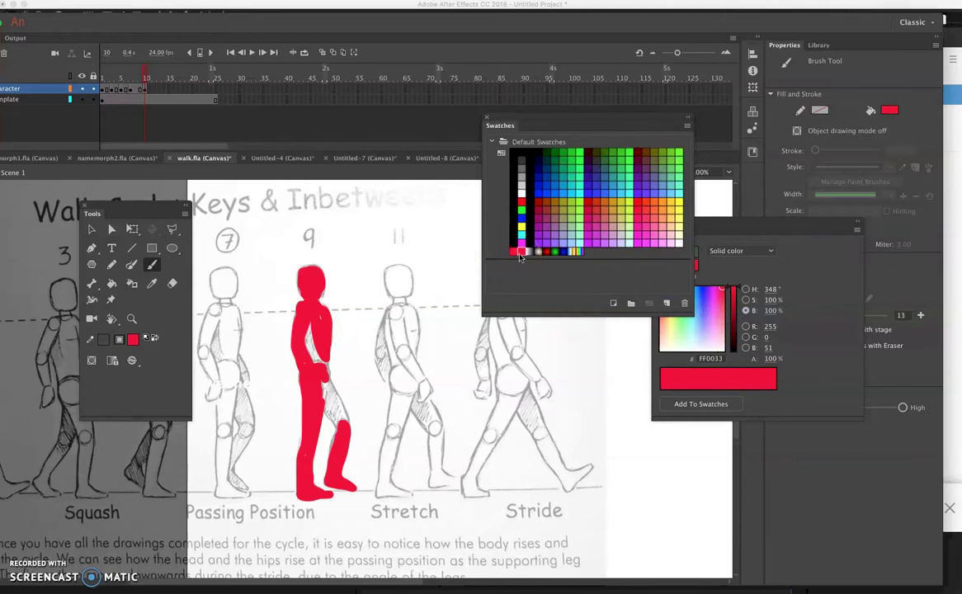
drag(333, 390, 340, 417)
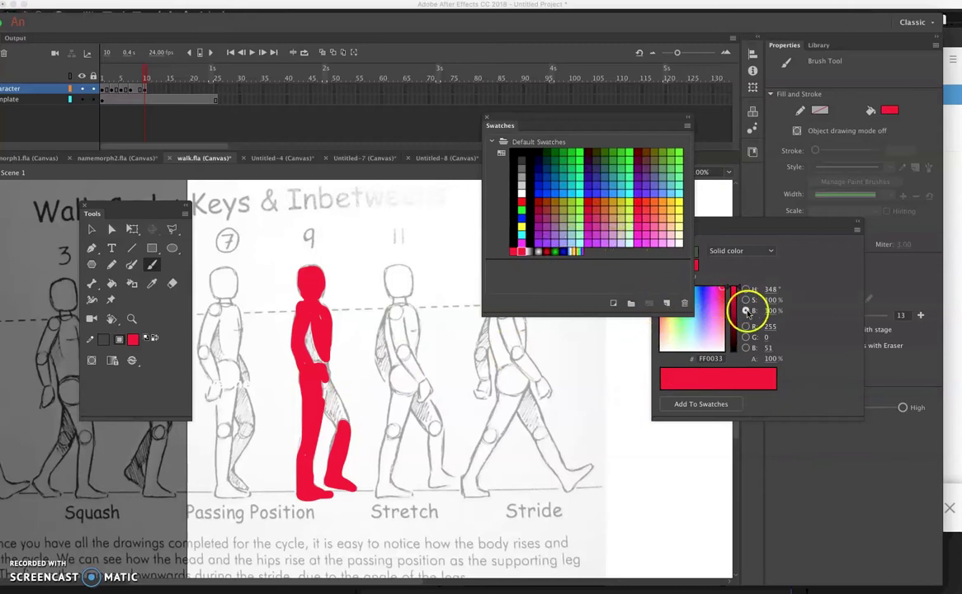
Try shading the rear thigh of drawing 9 in dark red 810019 saved as a swatch, and undo it.
click(715, 241)
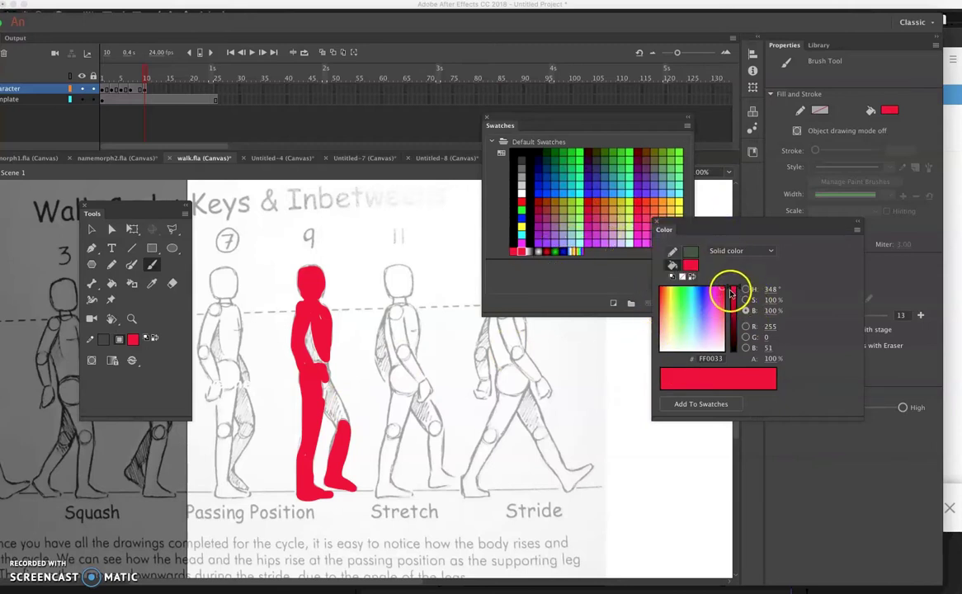
drag(738, 288, 739, 319)
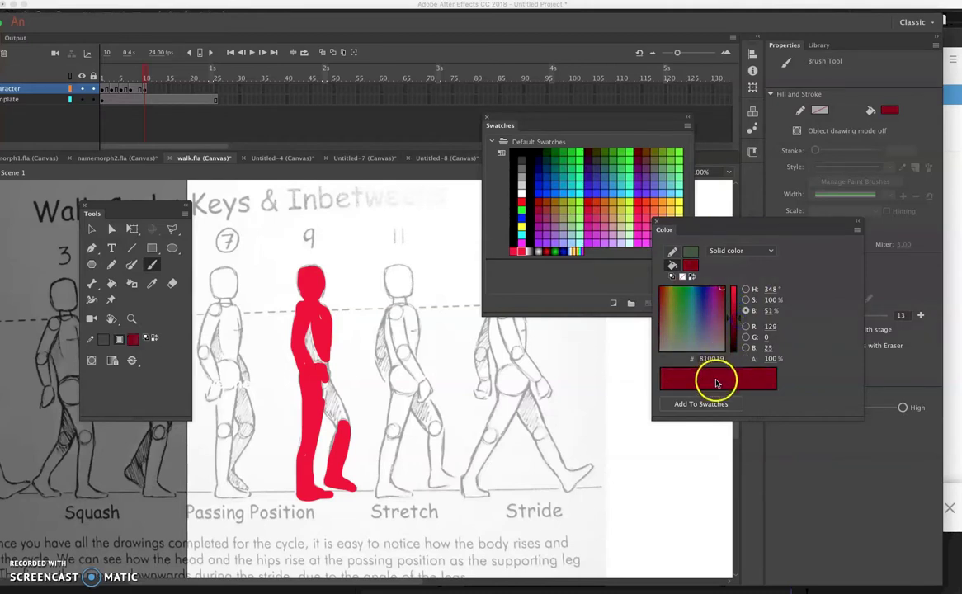
click(561, 281)
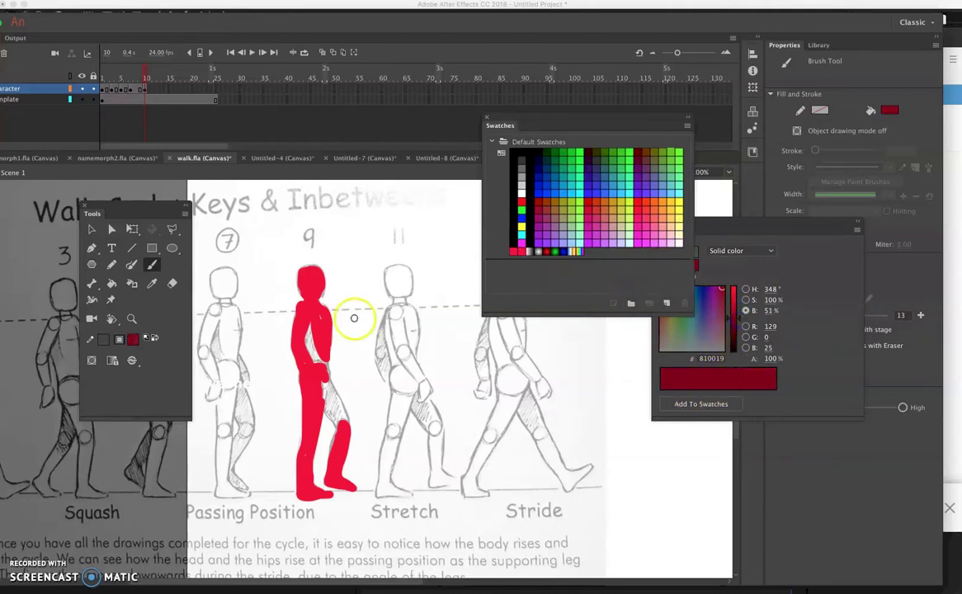
click(688, 126)
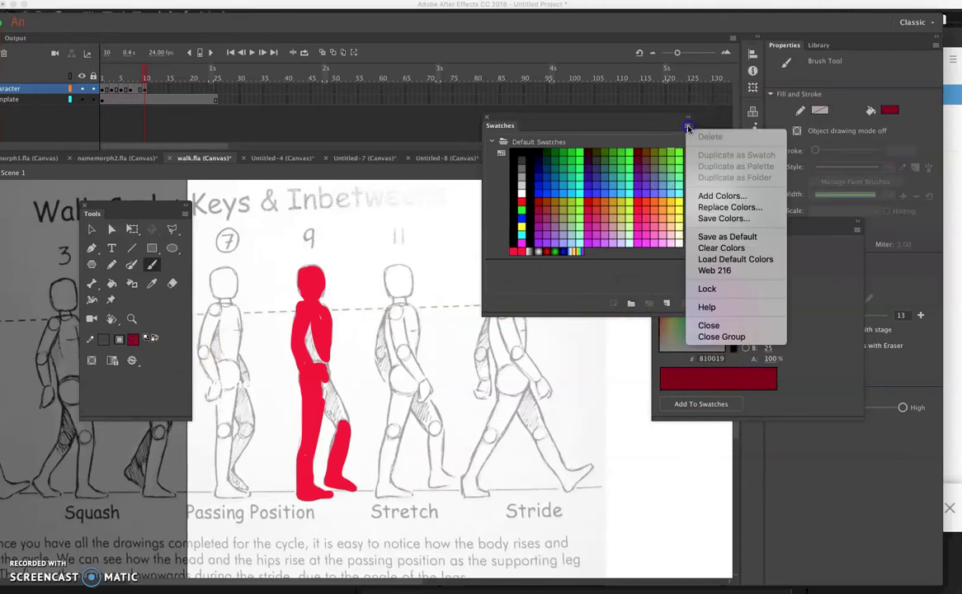
click(590, 270)
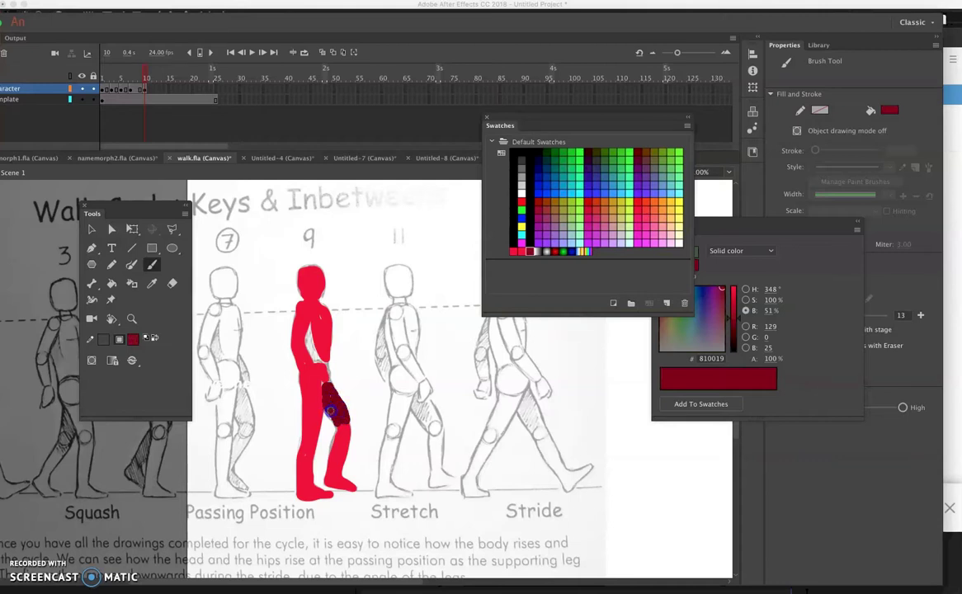
drag(318, 344, 316, 355)
key(ctrl+z)
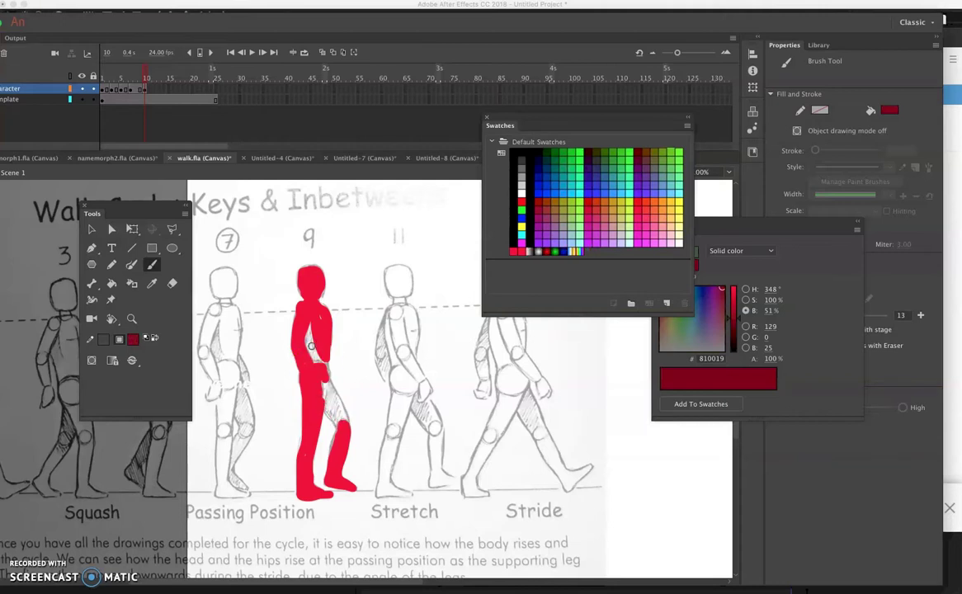
Save a darker red at 84% brightness (D70029) as a swatch and shade drawing 9's rear thigh and the gap under its arm.
drag(730, 322, 729, 300)
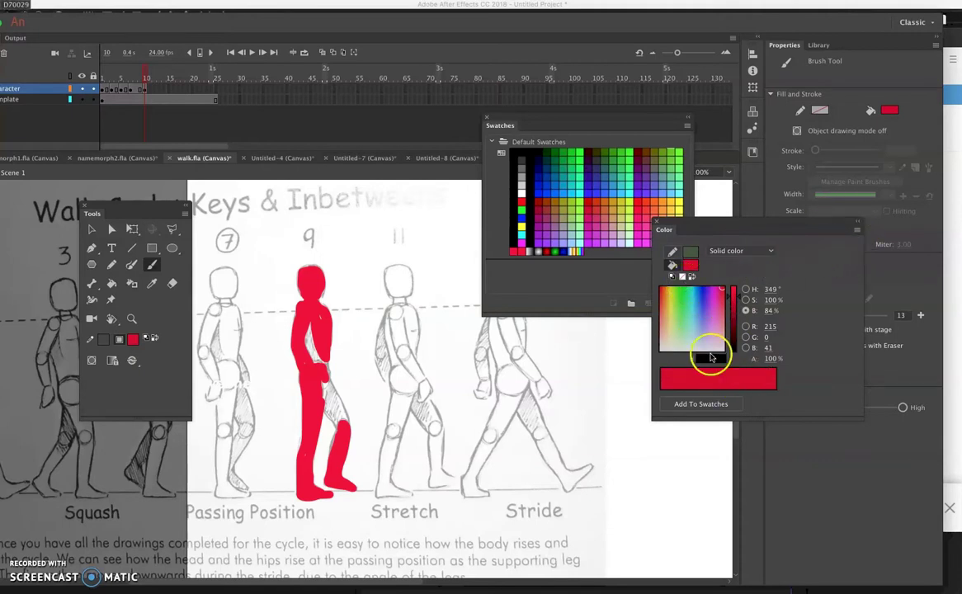
click(591, 284)
click(666, 302)
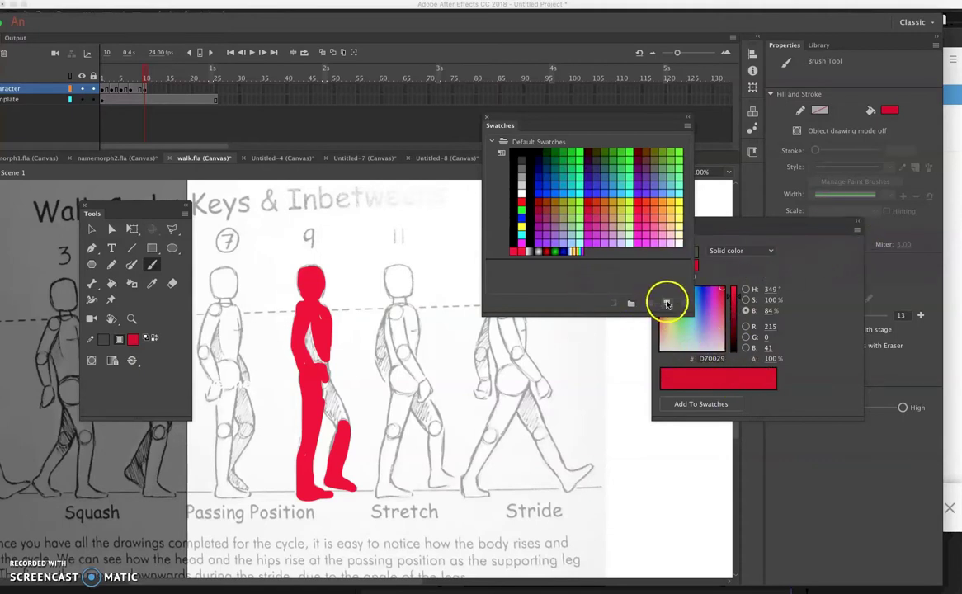
mouse_move(314, 412)
mouse_down()
mouse_move(333, 409)
mouse_move(340, 445)
mouse_move(327, 390)
mouse_move(342, 413)
mouse_move(324, 386)
mouse_move(315, 326)
mouse_move(307, 342)
mouse_move(318, 320)
mouse_move(306, 324)
mouse_up()
Switch back to the bright red FF0033 swatch and touch up the torso of drawing 9.
click(513, 251)
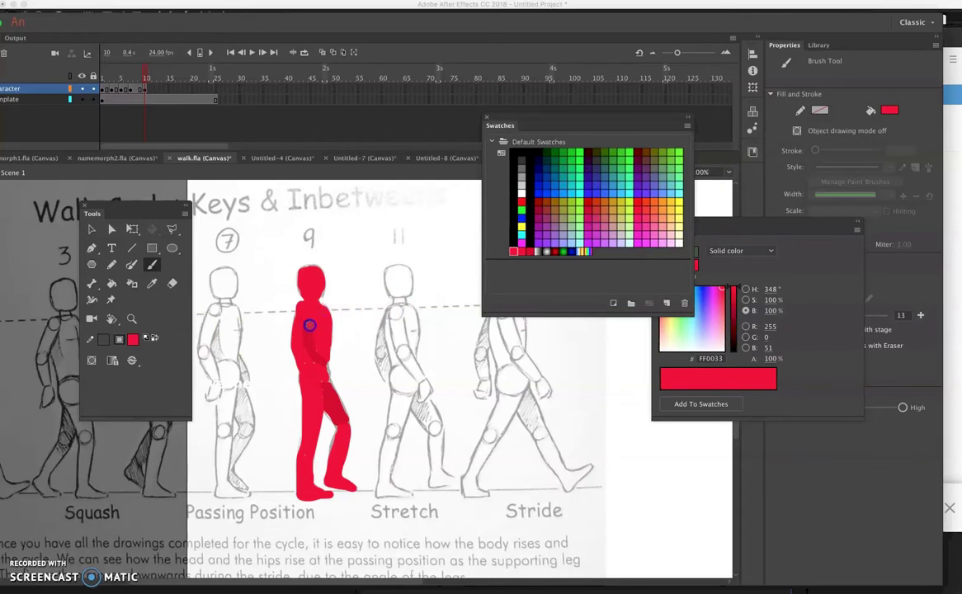
mouse_move(302, 324)
mouse_down()
mouse_move(311, 322)
mouse_move(314, 339)
mouse_move(317, 318)
mouse_up()
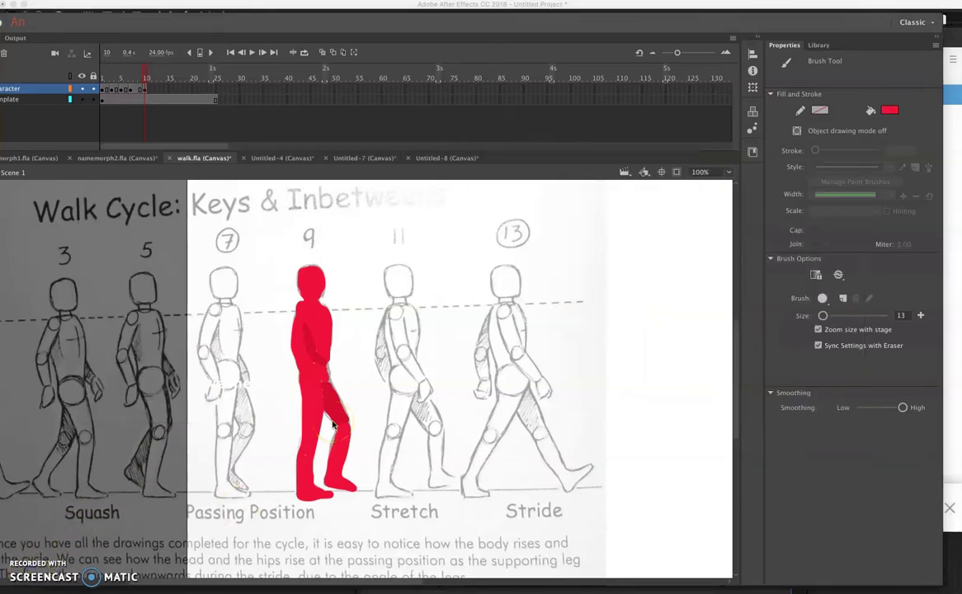
click(471, 317)
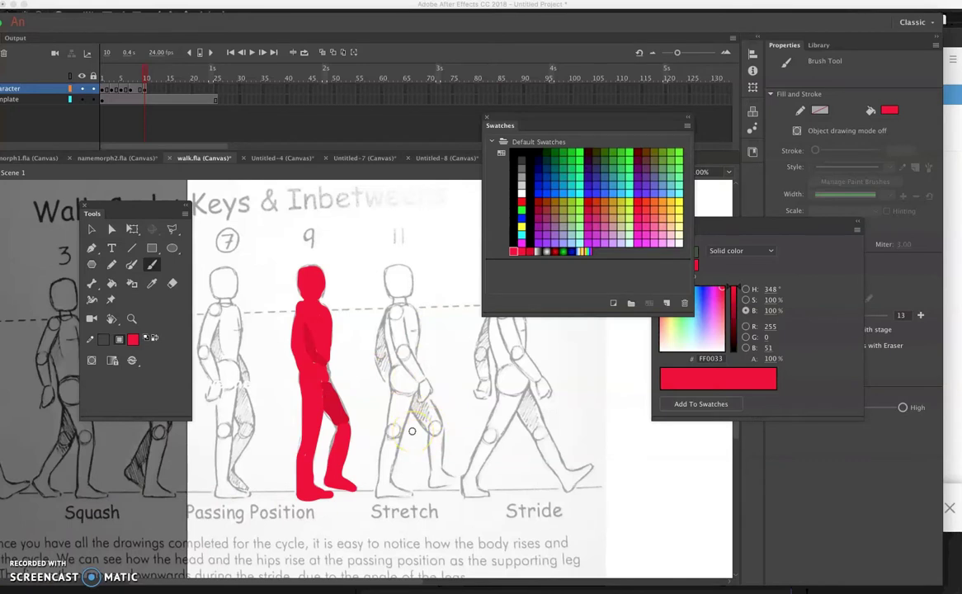
drag(432, 401, 432, 431)
click(398, 408)
drag(399, 407, 407, 418)
mouse_move(339, 348)
mouse_down()
mouse_move(311, 382)
mouse_move(257, 403)
mouse_move(21, 563)
mouse_up()
key(ctrl+z)
Move the drawing 9 keyframe of the character layer to frame 9 and set the timeline frame size to Large.
drag(413, 187, 749, 312)
click(675, 92)
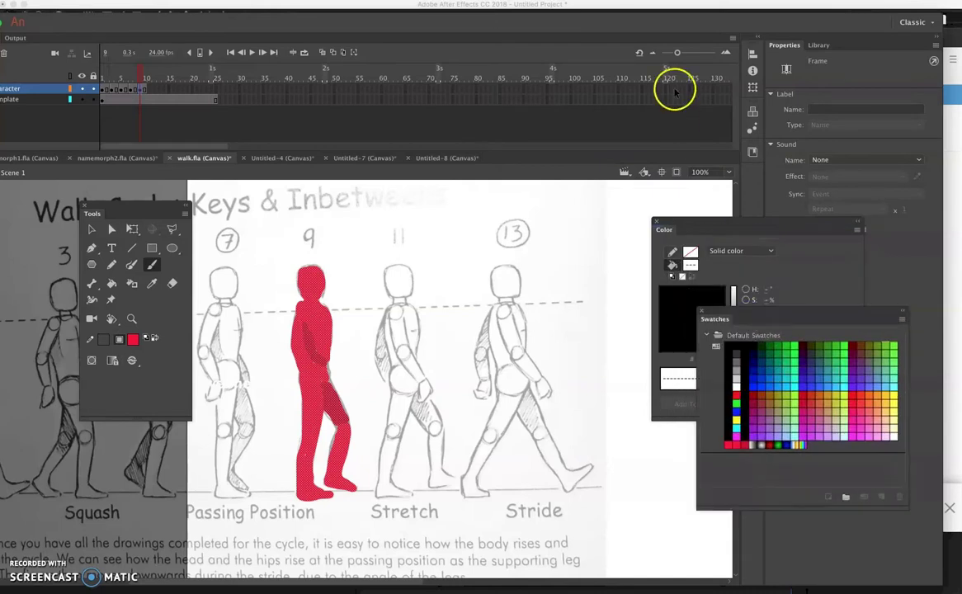
click(733, 38)
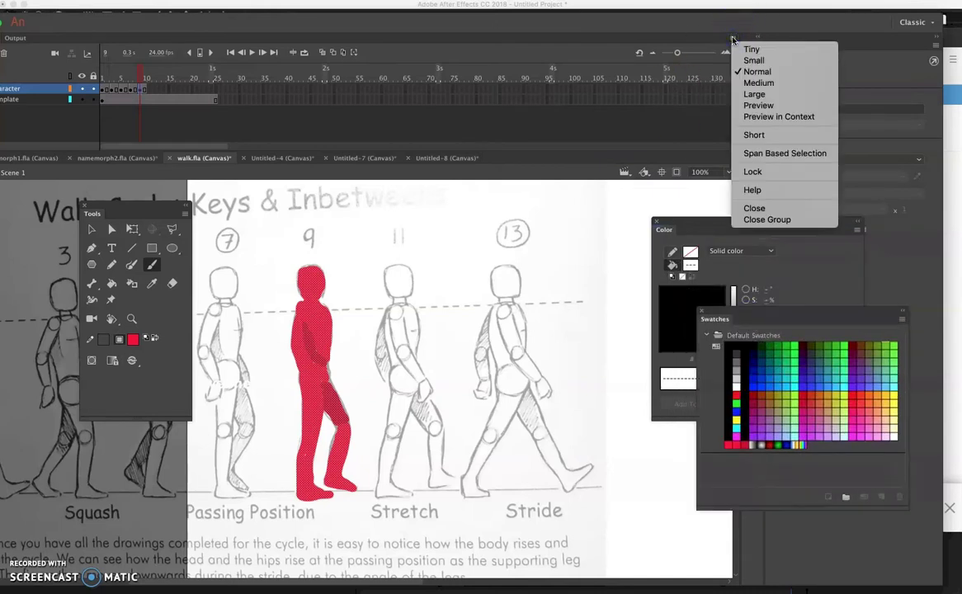
click(754, 94)
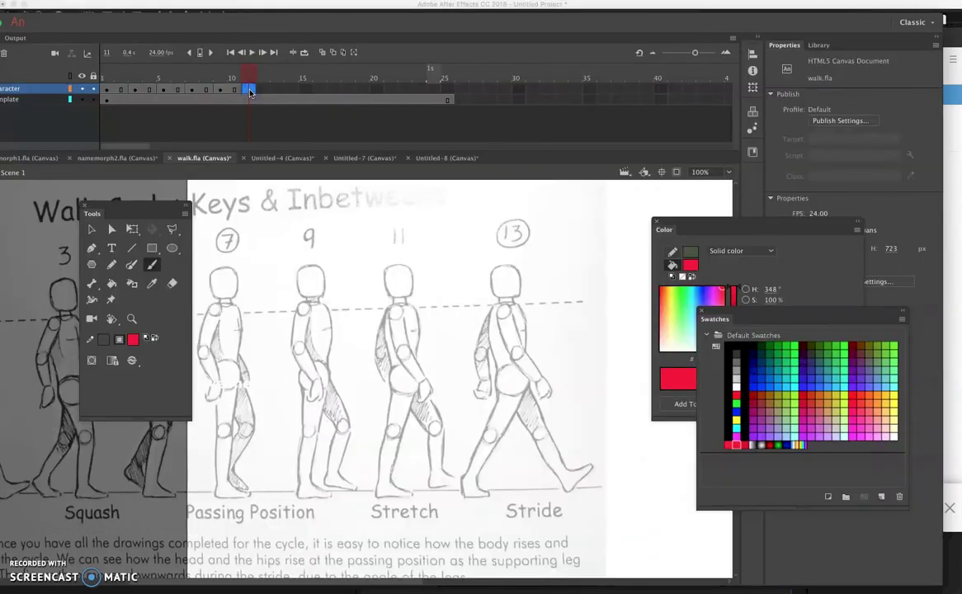
Go back to frame 9 and slide the template image so drawing 11 lines up with the painted figure's standing foot.
right_click(251, 91)
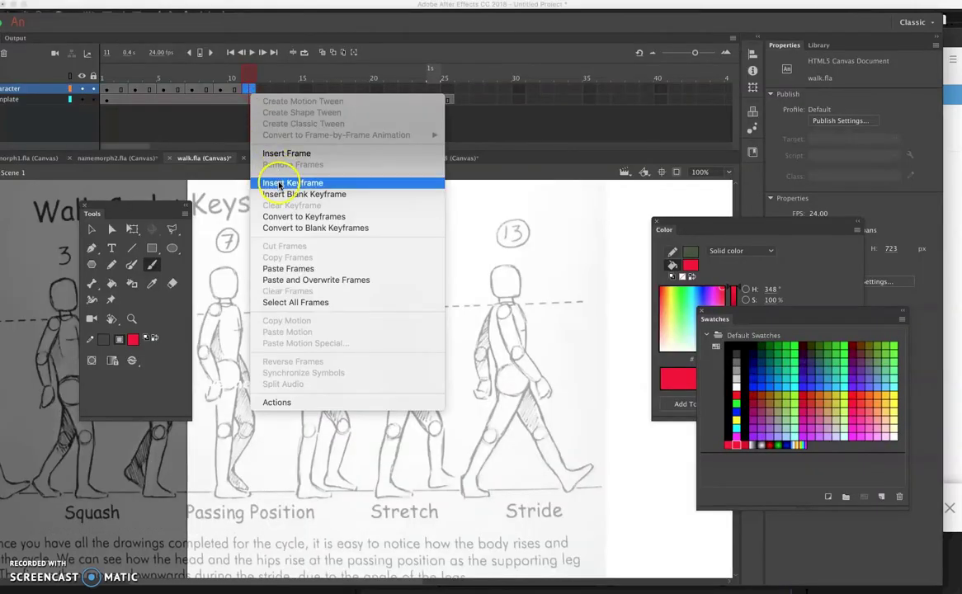
click(253, 52)
drag(248, 74, 221, 73)
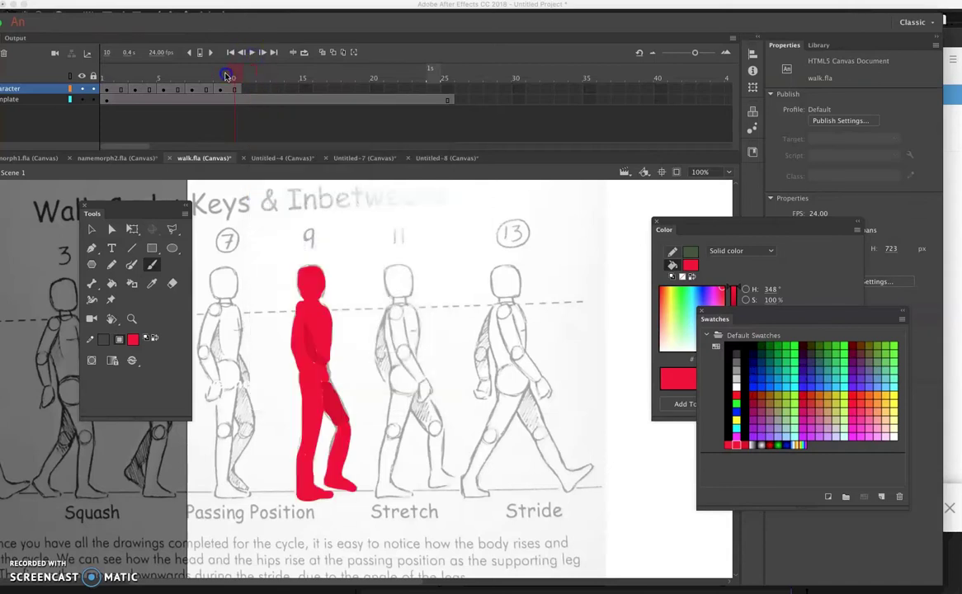
click(94, 228)
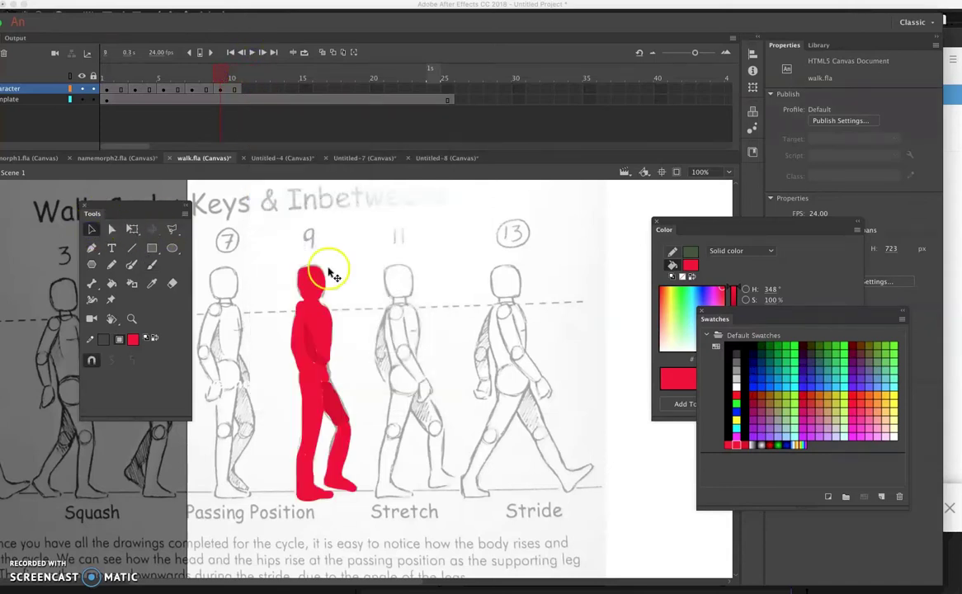
click(425, 343)
drag(429, 347, 358, 355)
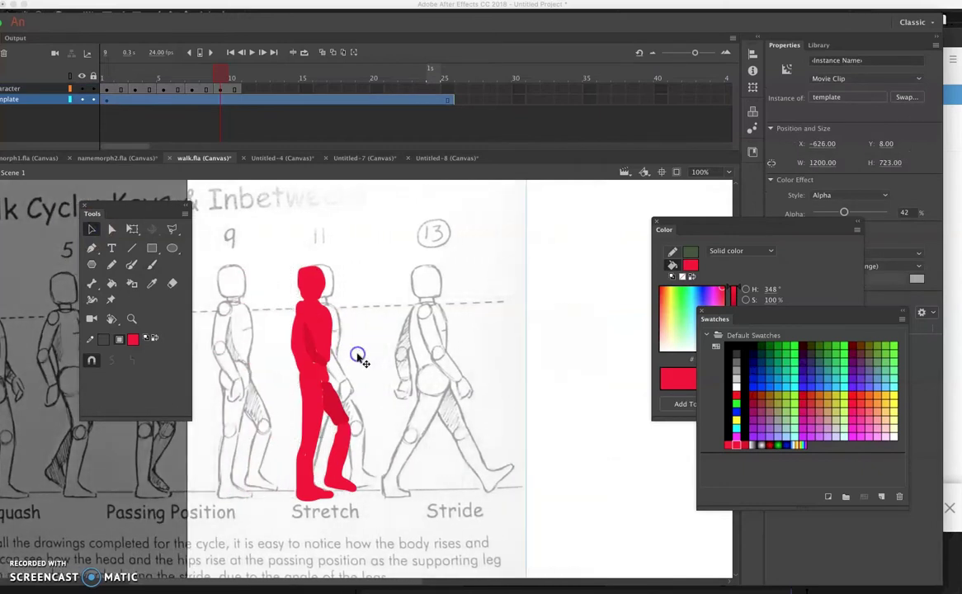
click(246, 91)
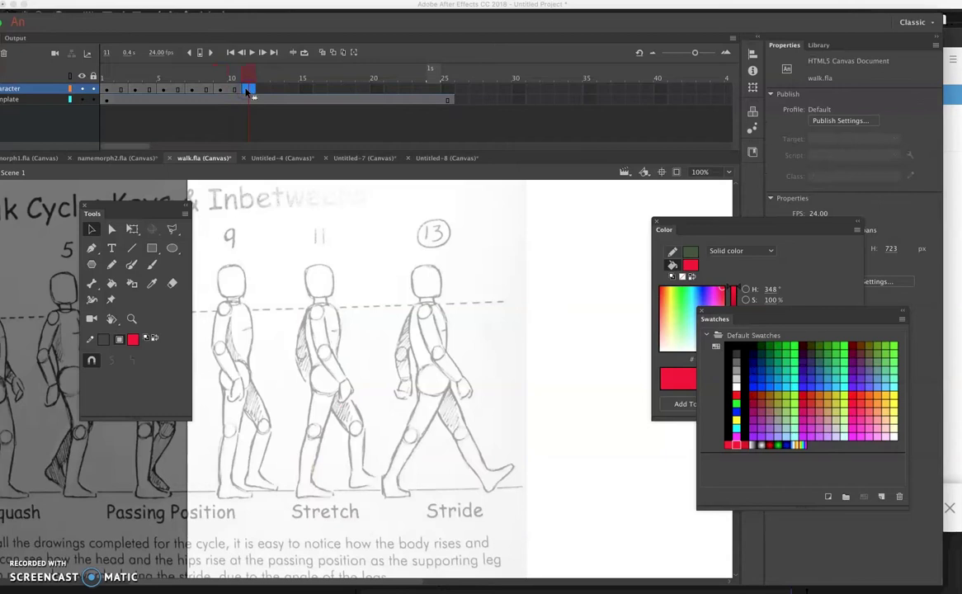
right_click(247, 92)
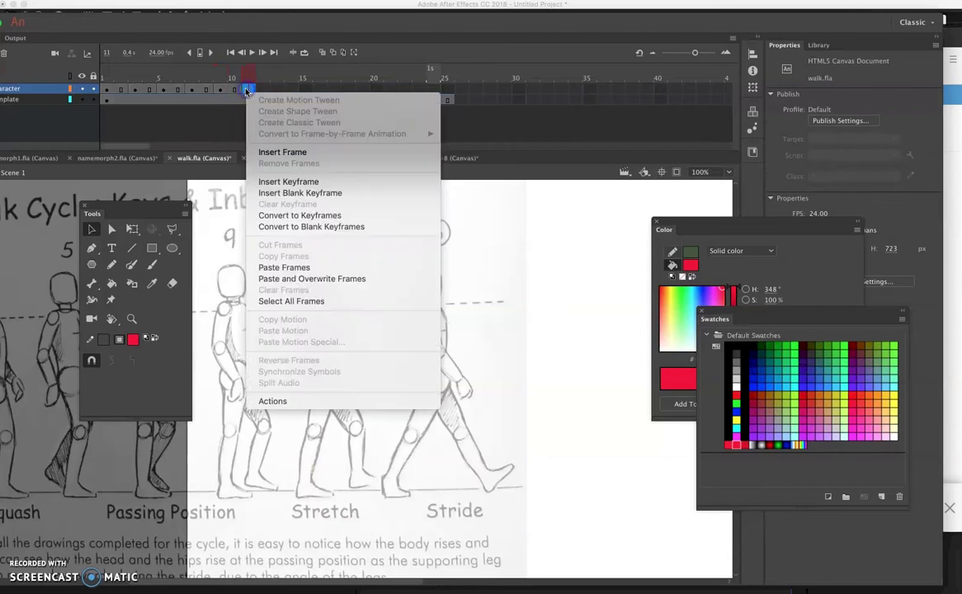
click(291, 182)
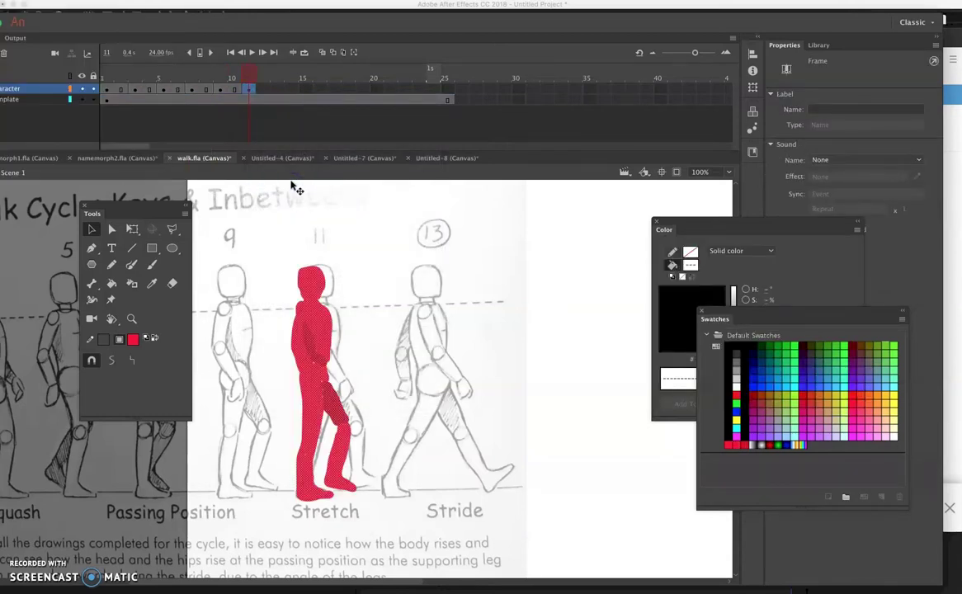
key(Delete)
Insert a blank keyframe at frame 11 of the character layer.
click(249, 90)
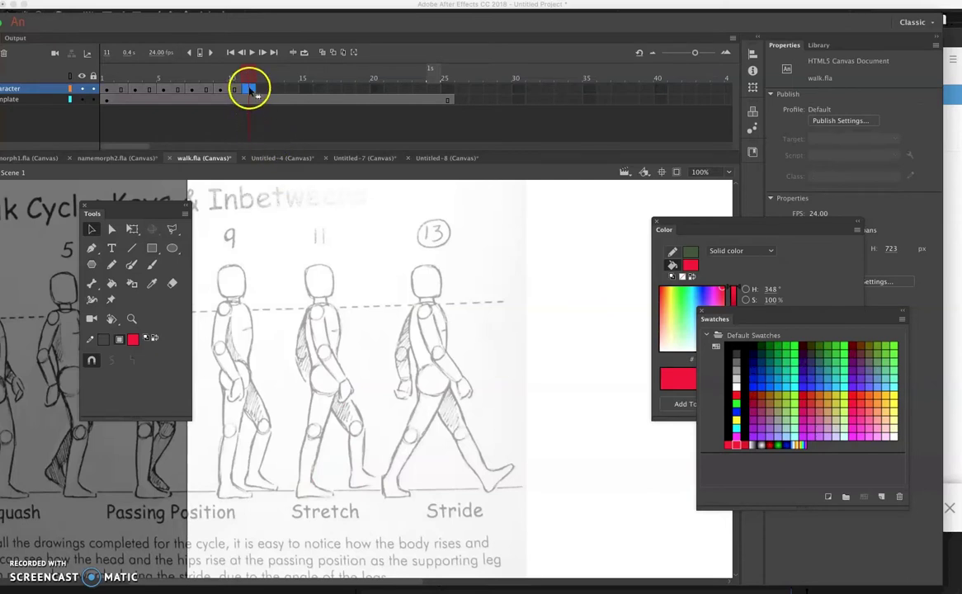
right_click(249, 91)
click(277, 192)
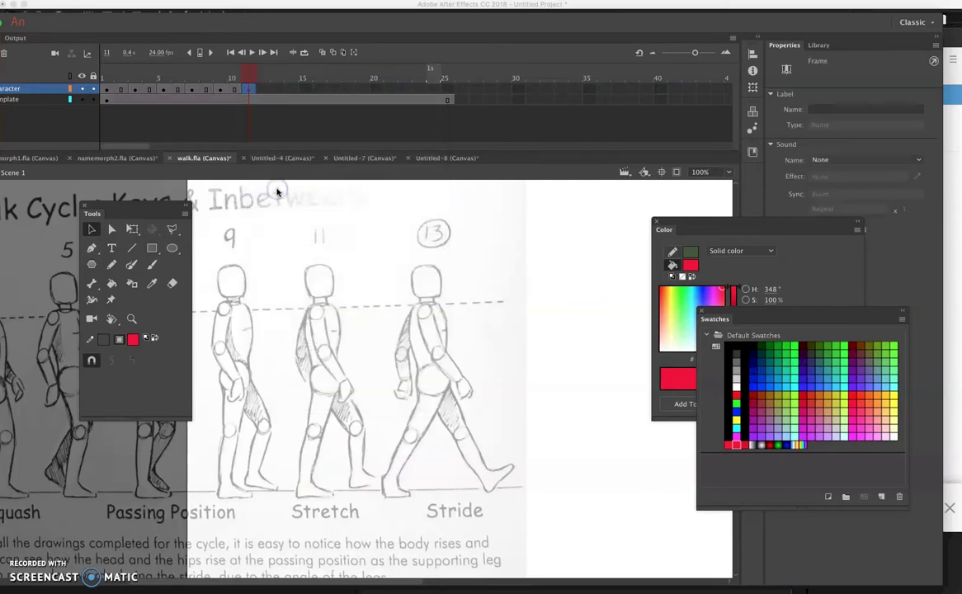
Paint drawing 11 in bright red with the Brush tool, covering both legs and feet and tracing the torso, arm and head.
click(152, 265)
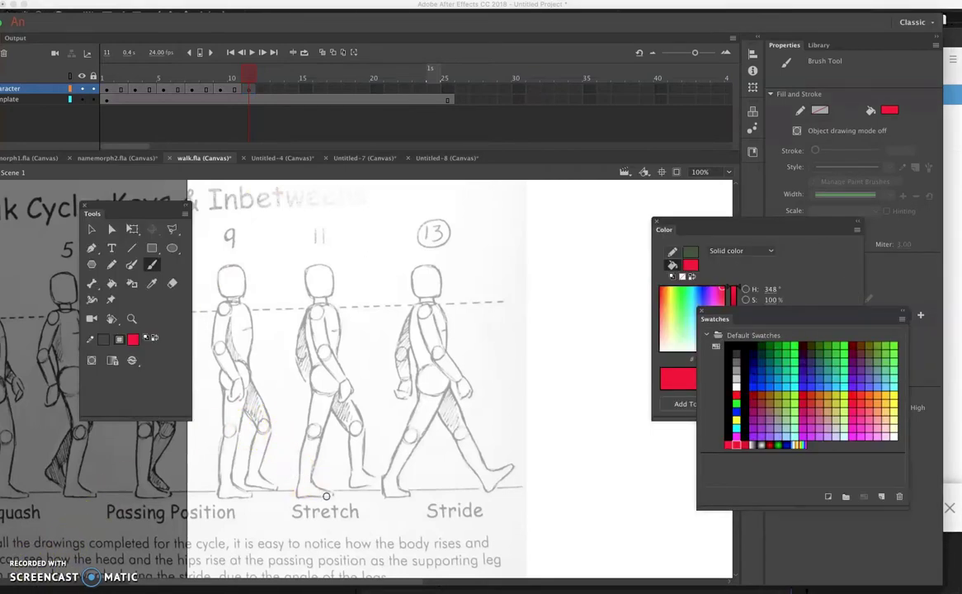
click(324, 493)
mouse_move(324, 494)
mouse_down()
mouse_move(334, 431)
mouse_move(322, 492)
mouse_move(308, 494)
mouse_up()
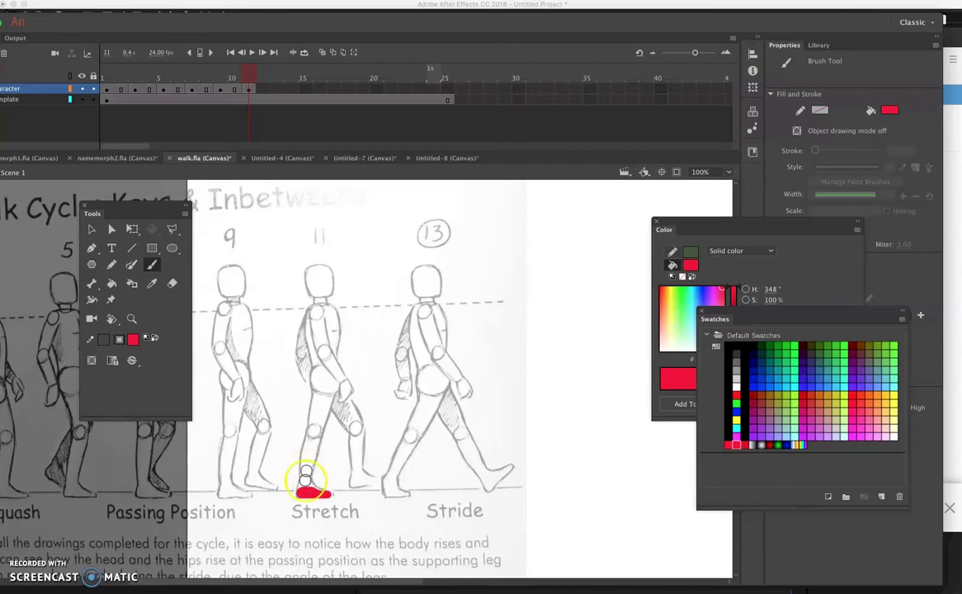
drag(305, 481, 326, 403)
mouse_move(311, 463)
mouse_down()
mouse_move(300, 468)
mouse_move(317, 408)
mouse_move(307, 373)
mouse_move(315, 314)
mouse_move(331, 325)
mouse_move(328, 367)
mouse_move(324, 354)
mouse_up()
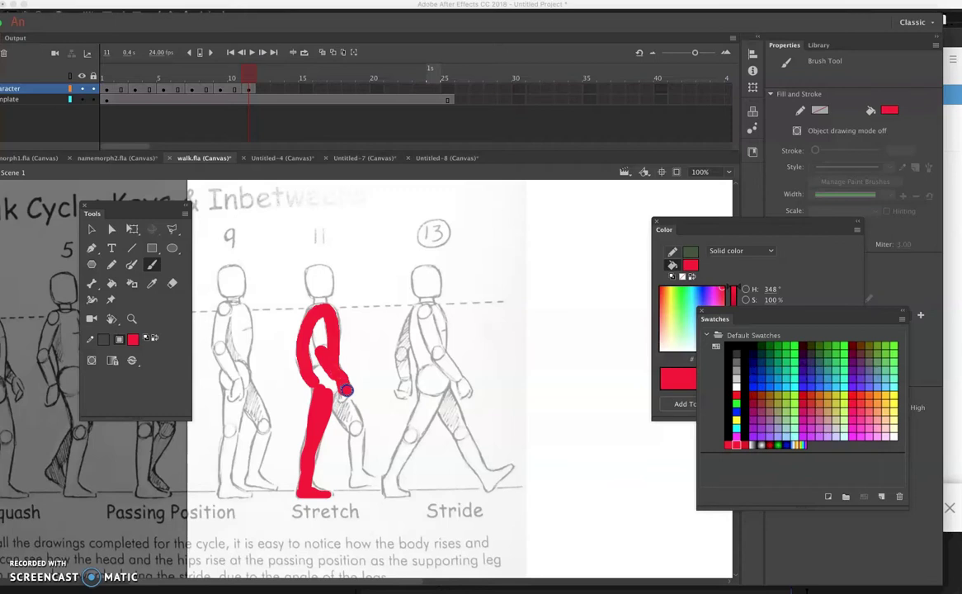
drag(343, 395, 359, 460)
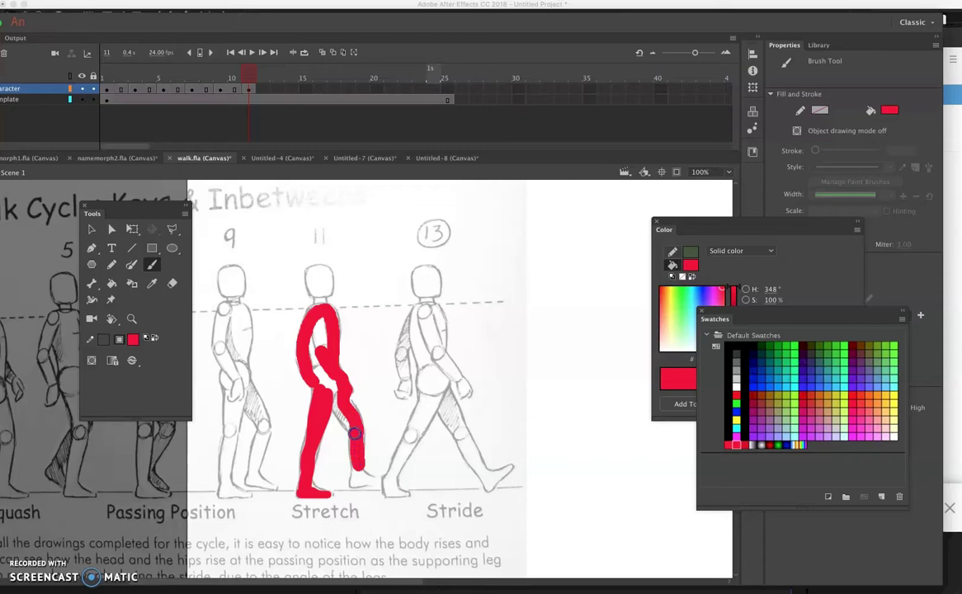
click(371, 467)
drag(372, 465, 364, 479)
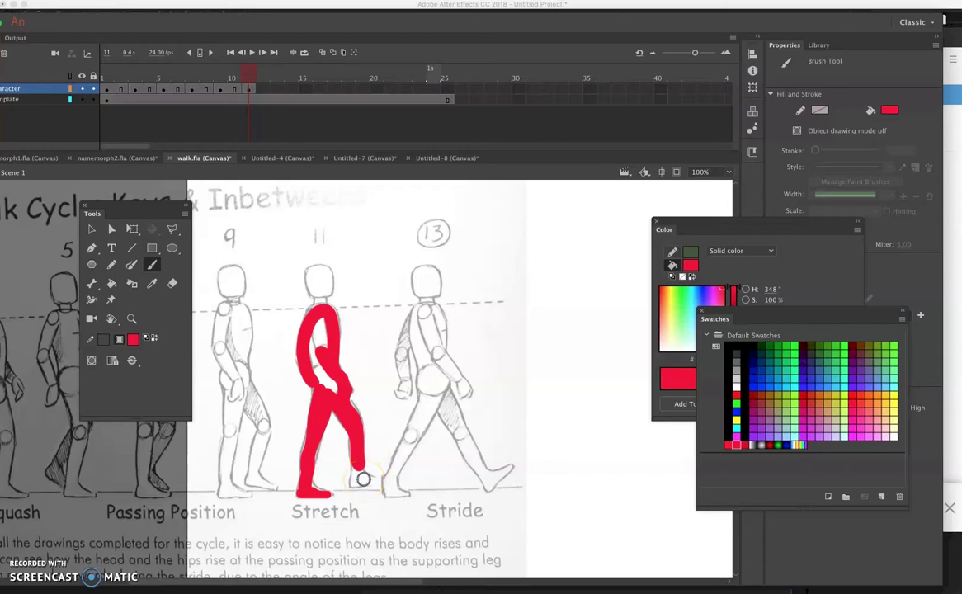
mouse_move(368, 481)
mouse_down()
mouse_move(353, 476)
mouse_move(375, 480)
mouse_up()
click(318, 492)
mouse_move(308, 482)
mouse_down()
mouse_move(333, 396)
mouse_move(324, 297)
mouse_move(312, 316)
mouse_move(330, 283)
mouse_up()
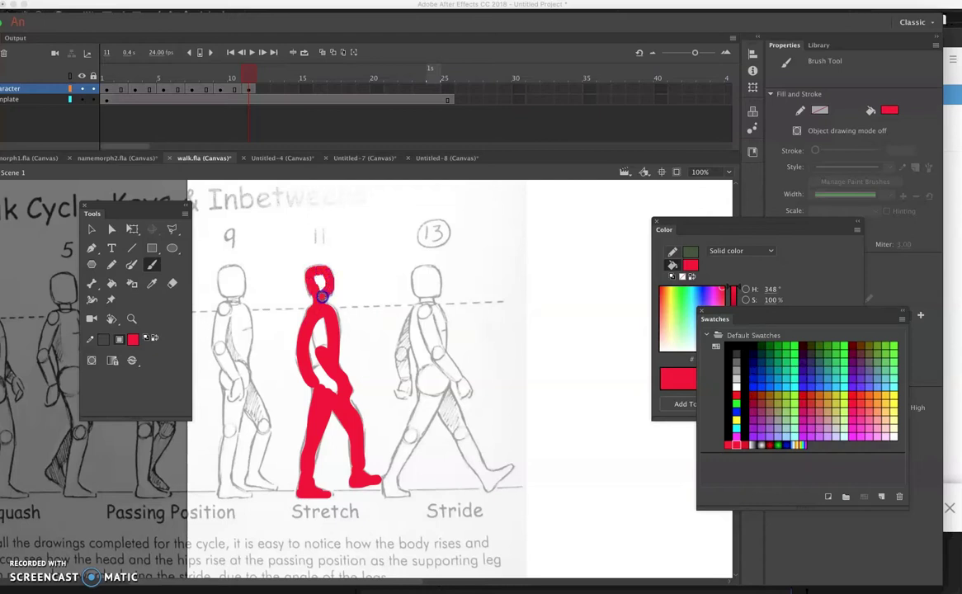
Fill the empty areas inside drawing 11's head and torso with bright red using the Paint Bucket.
click(173, 284)
click(112, 283)
click(322, 283)
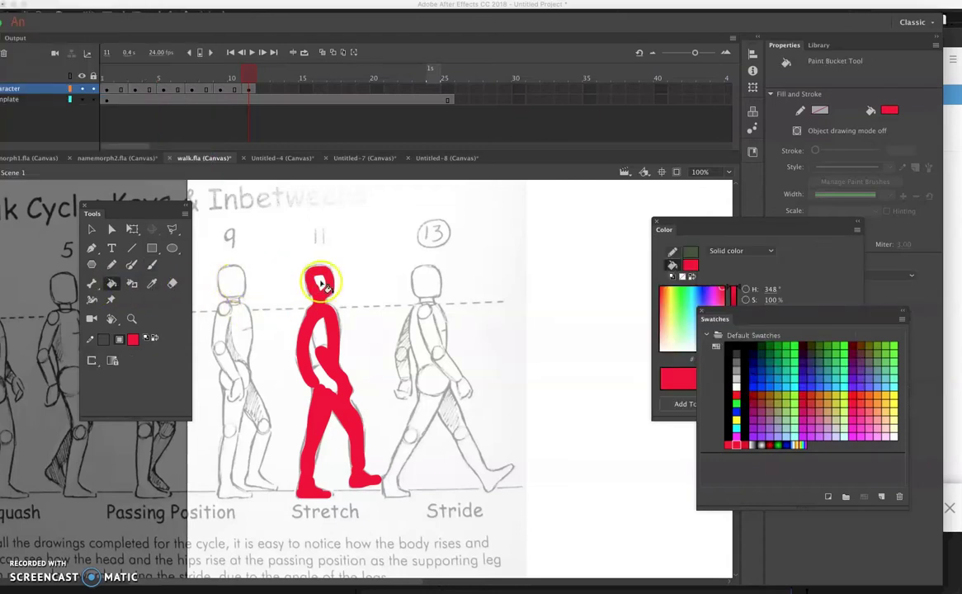
click(325, 347)
click(322, 371)
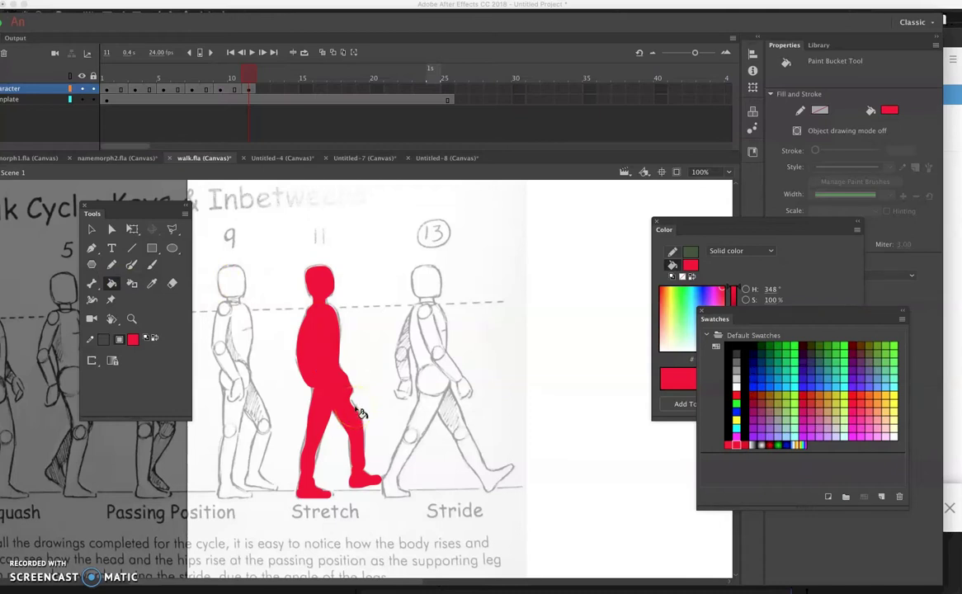
Hide the template layer and touch up drawing 11's raised foot, torso and head with the red brush.
click(80, 101)
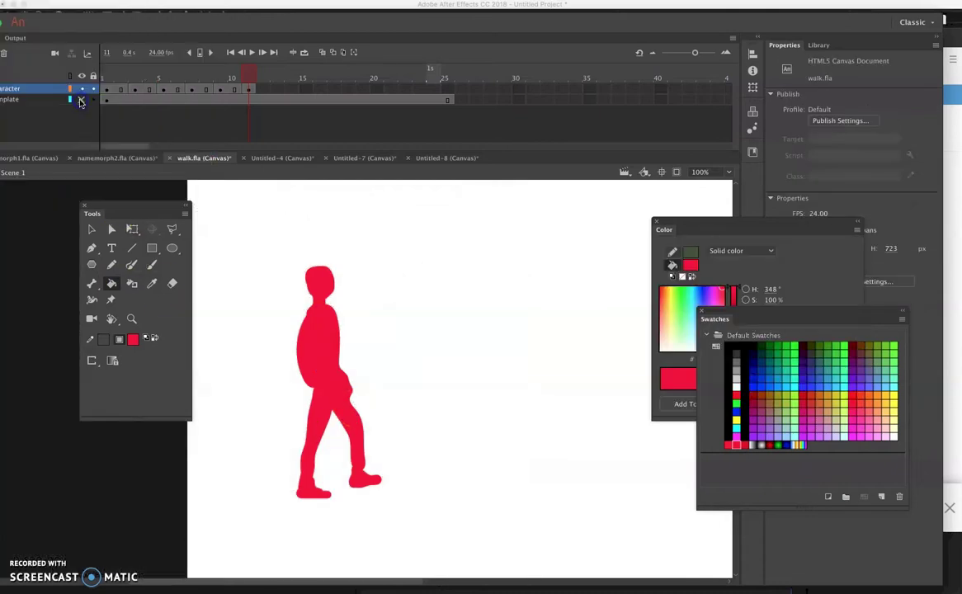
click(152, 265)
mouse_move(364, 478)
mouse_down()
mouse_move(359, 459)
mouse_move(361, 479)
mouse_up()
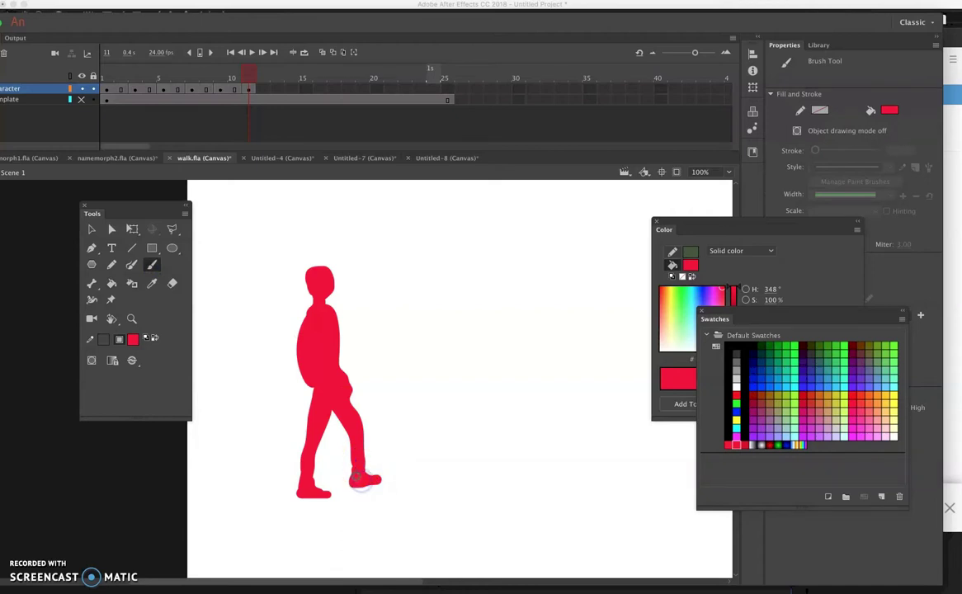
mouse_move(360, 388)
mouse_down()
mouse_move(337, 374)
mouse_move(333, 332)
mouse_move(313, 314)
mouse_up()
mouse_move(322, 395)
mouse_down()
mouse_move(341, 342)
mouse_move(320, 288)
mouse_up()
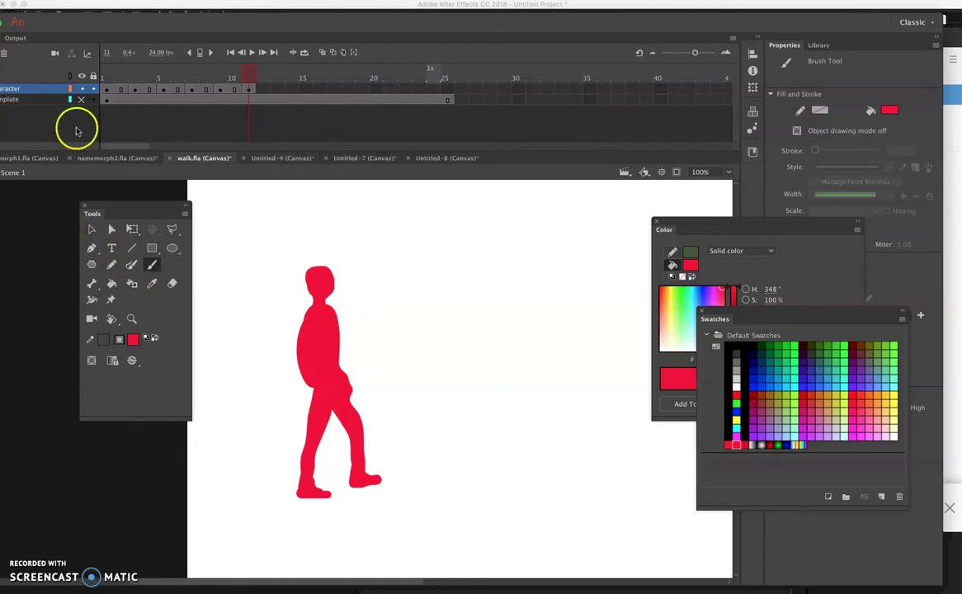
Show the template again and, at frame 11, slide it so drawing 13's rear foot lines up with the painted figure's standing foot.
click(81, 99)
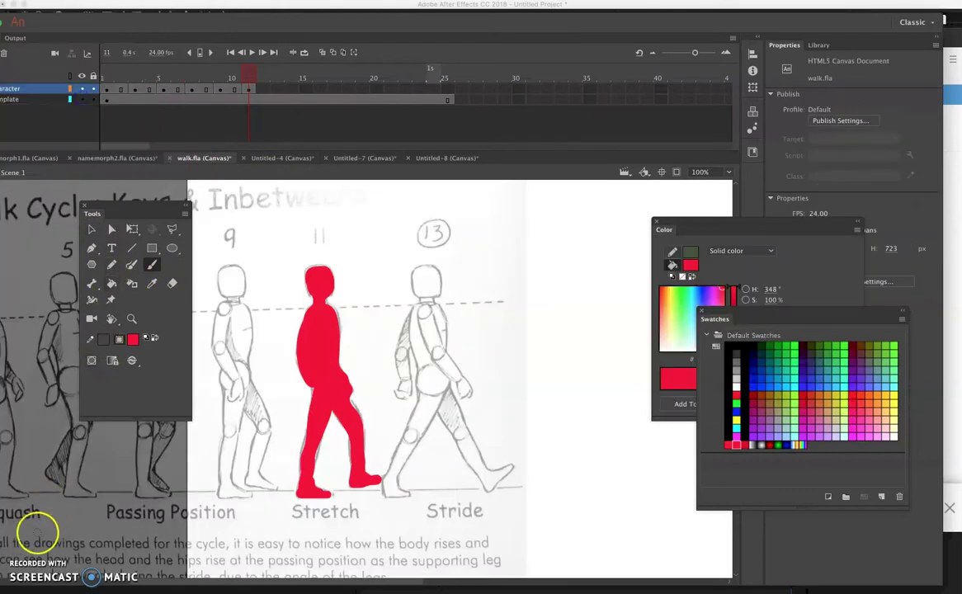
click(276, 90)
click(249, 89)
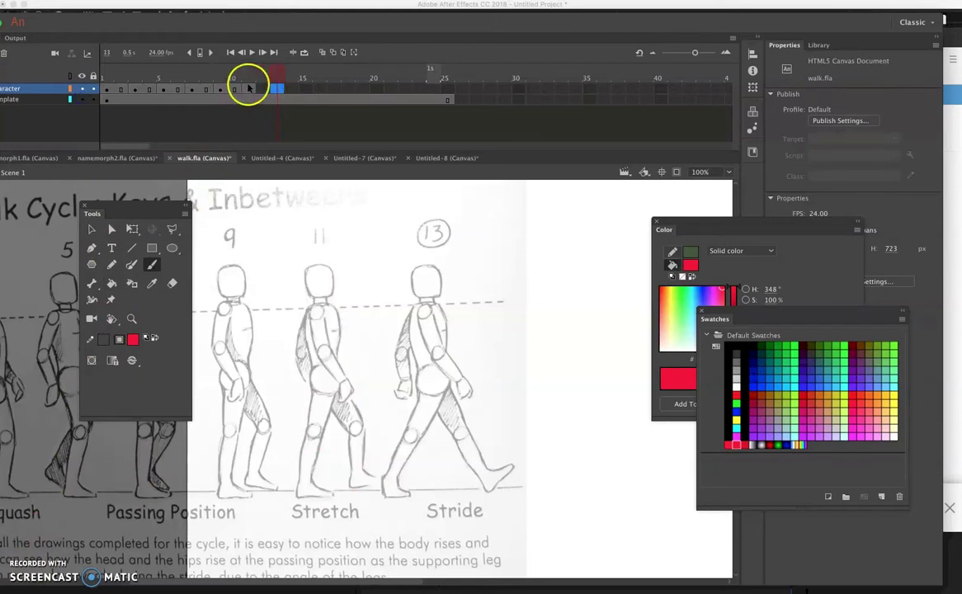
click(91, 229)
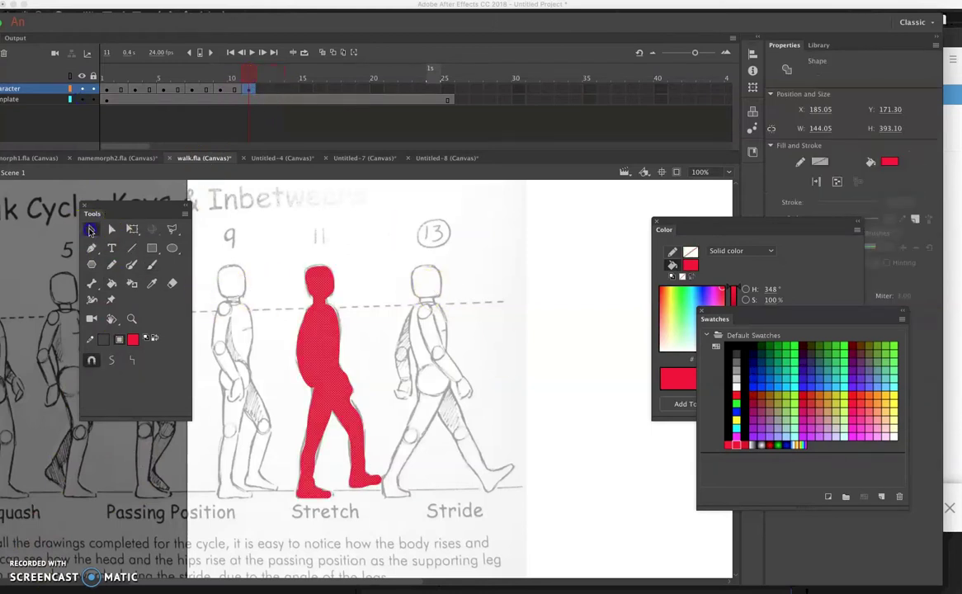
click(433, 398)
drag(404, 397, 270, 400)
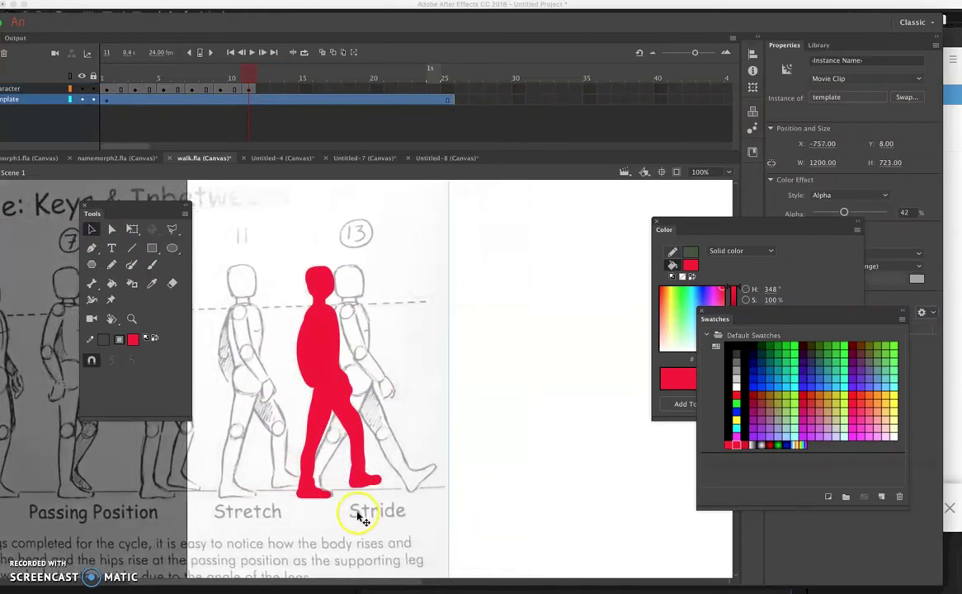
Insert a blank keyframe at frame 13 of the character layer and paint the drawing 13 stride pose in bright red.
click(277, 89)
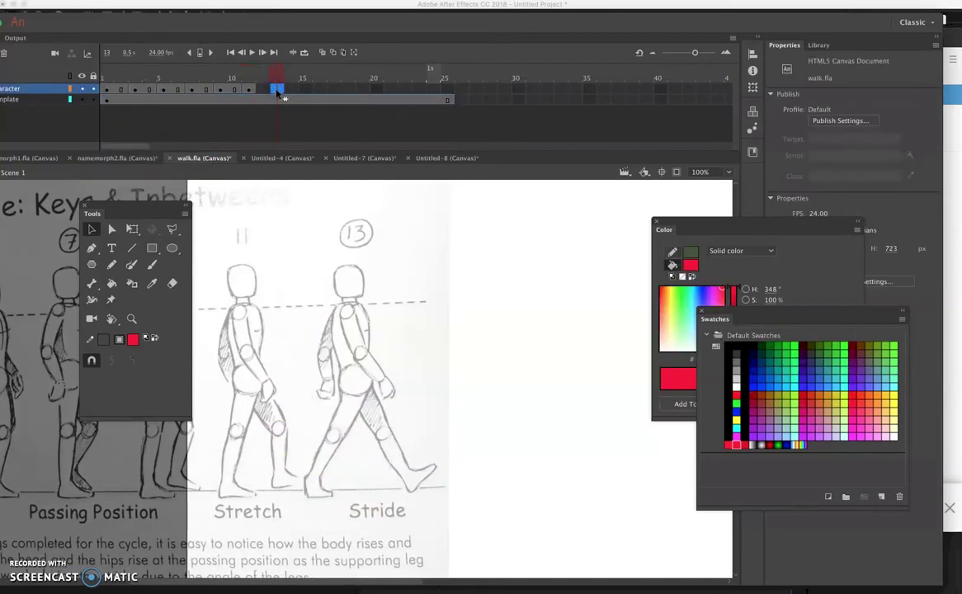
right_click(278, 93)
click(334, 195)
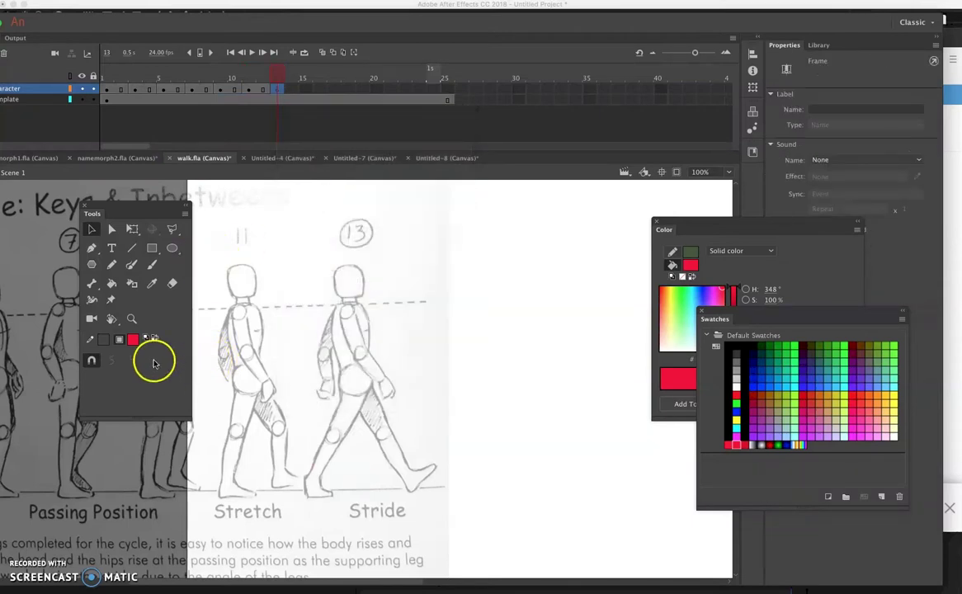
click(151, 265)
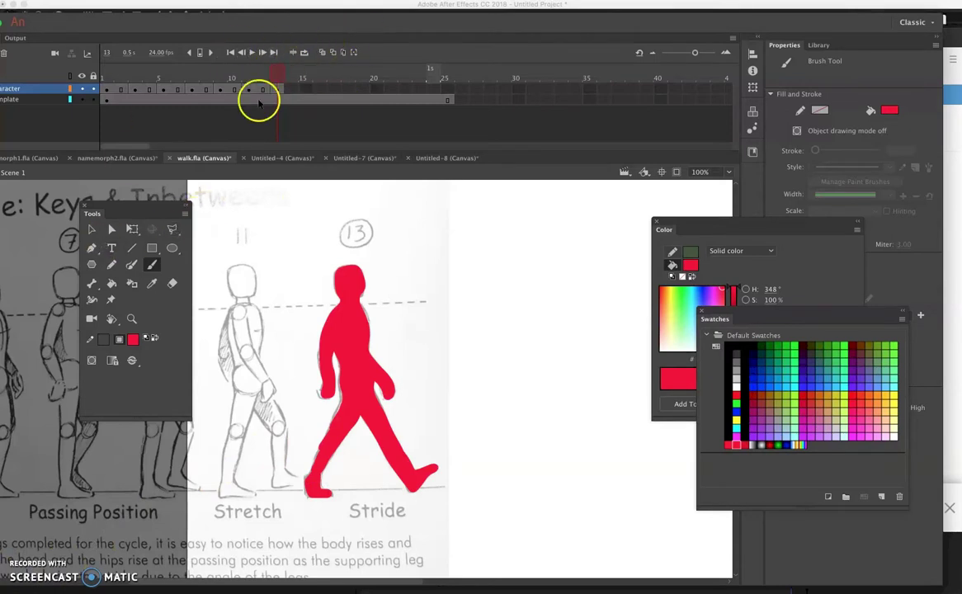
drag(277, 79, 281, 148)
Extend the character layer to frame 25 by inserting a frame.
click(448, 91)
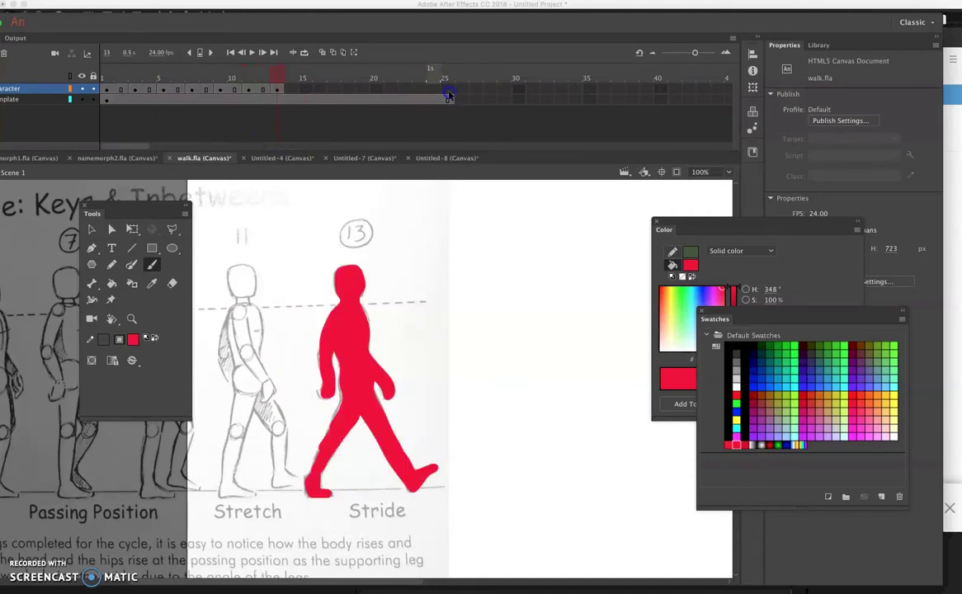
right_click(448, 92)
click(476, 155)
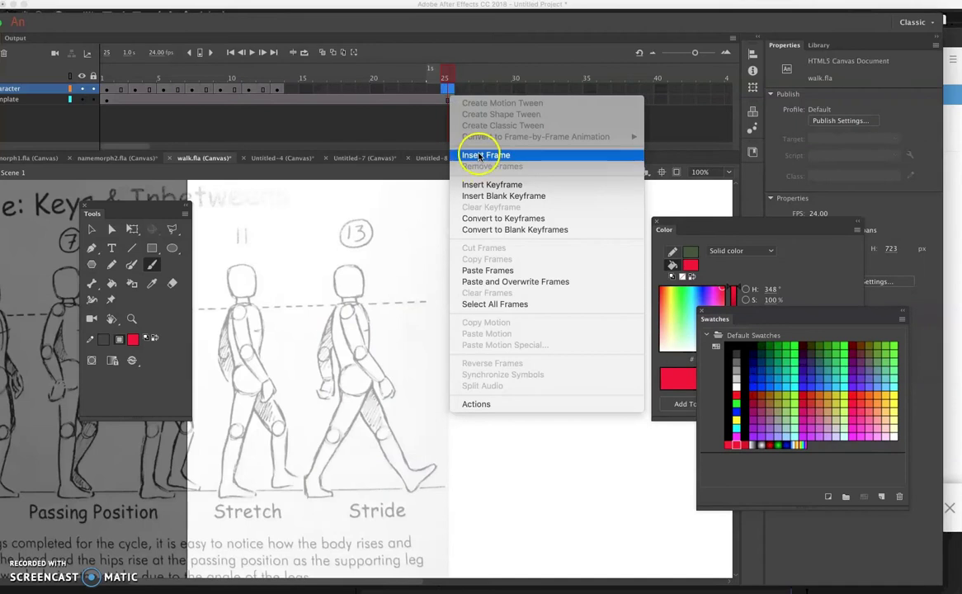
Select the whole painted stride figure at frame 25 and hide the template layer.
scroll(349, 288, left, 3)
scroll(348, 289, left, 3)
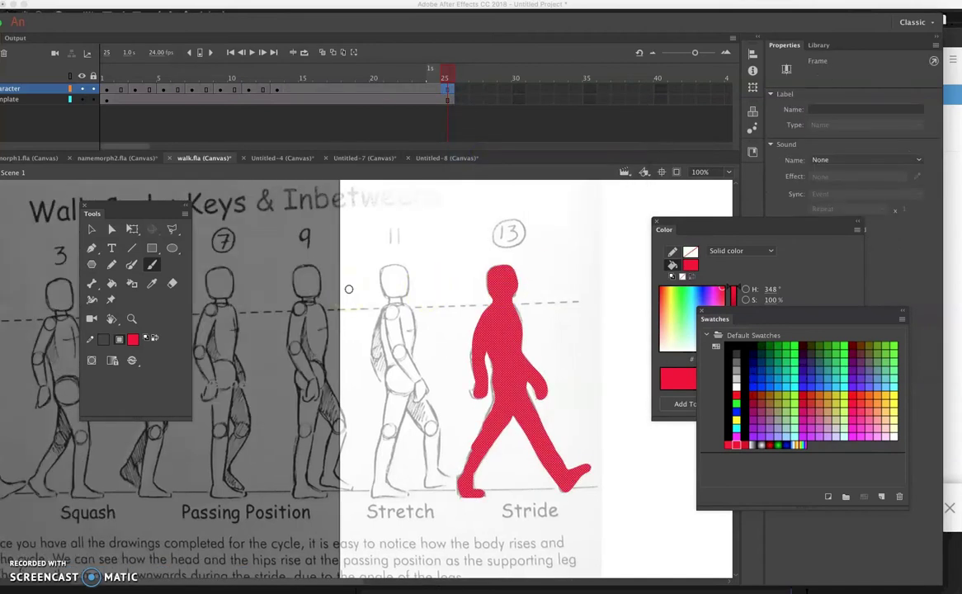
scroll(348, 289, right, 2)
scroll(349, 289, left, 5)
scroll(348, 289, right, 5)
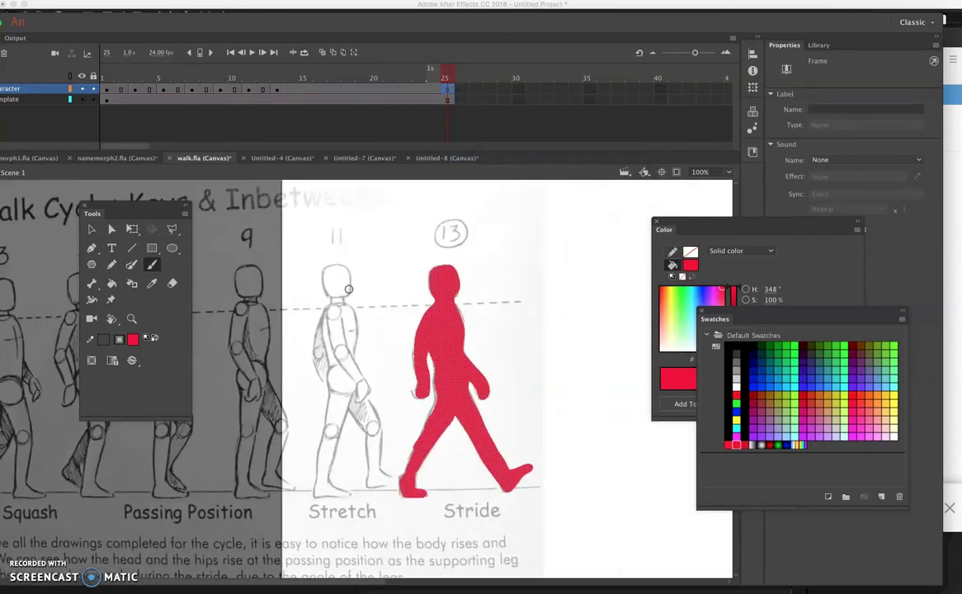
click(348, 289)
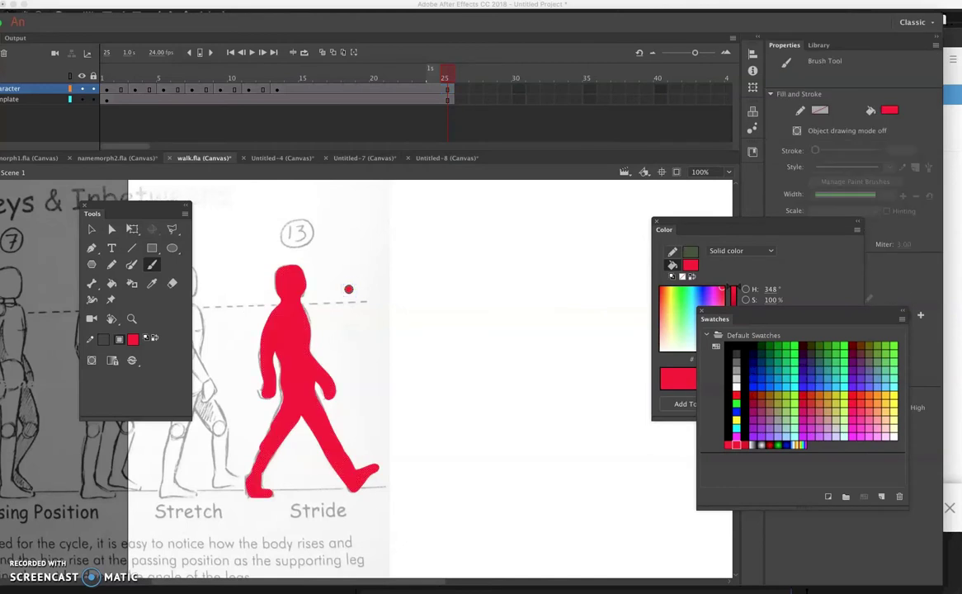
key(ctrl+a)
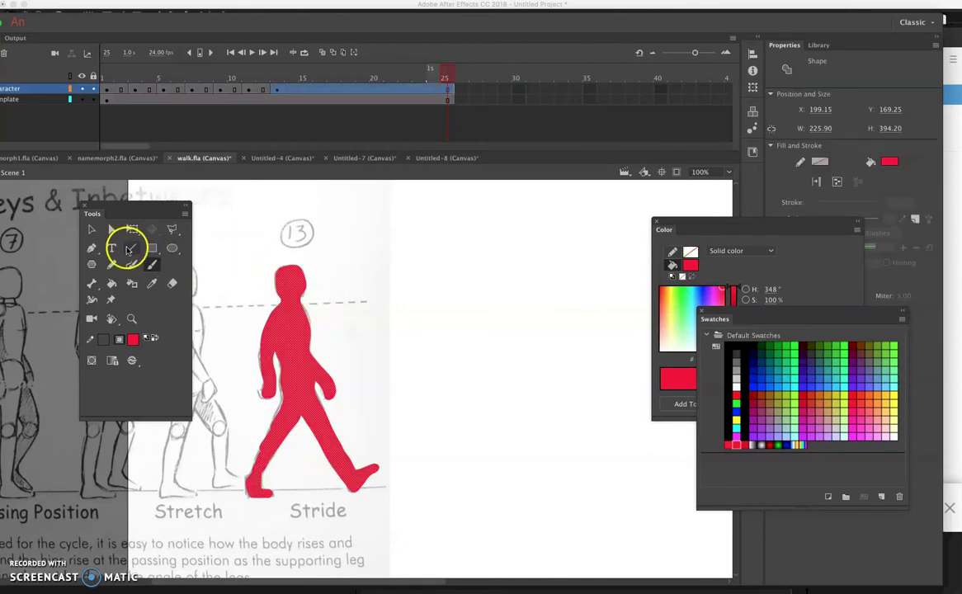
click(90, 232)
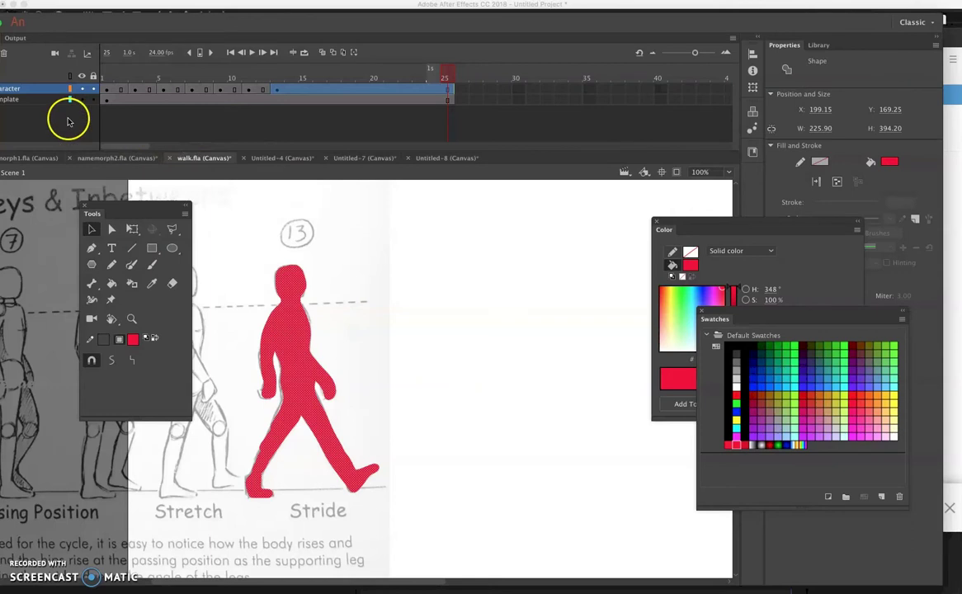
click(81, 102)
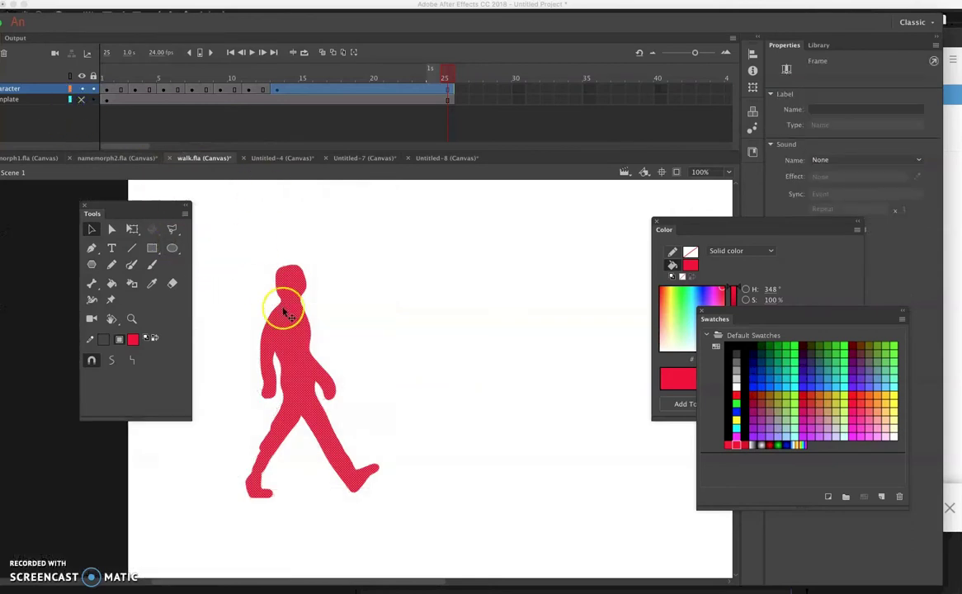
Smooth the rear leg of the final stride figure with red brush strokes and play the animation.
scroll(281, 307, left, 5)
scroll(283, 312, right, 3)
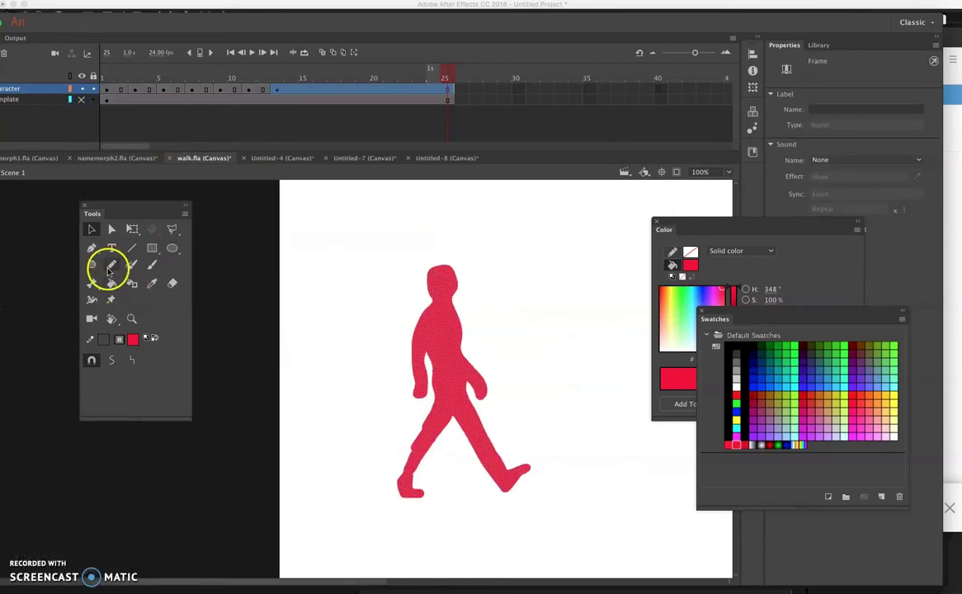
click(154, 265)
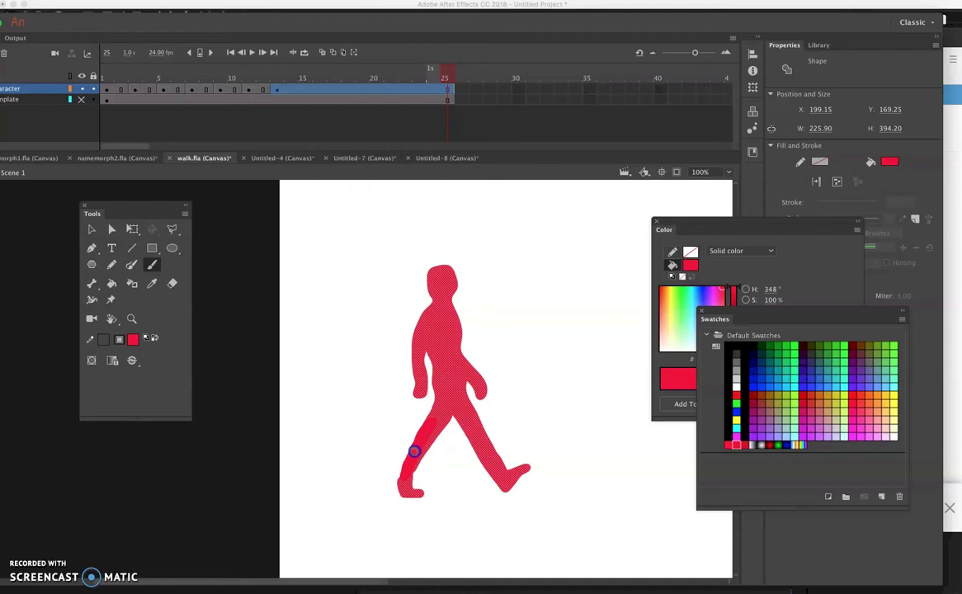
drag(404, 484, 389, 486)
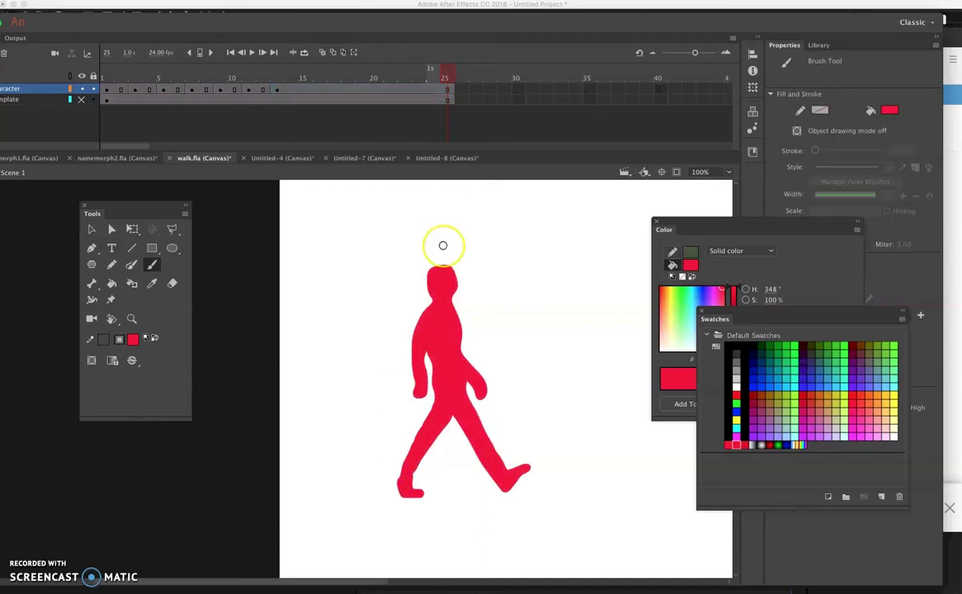
key(Return)
click(35, 572)
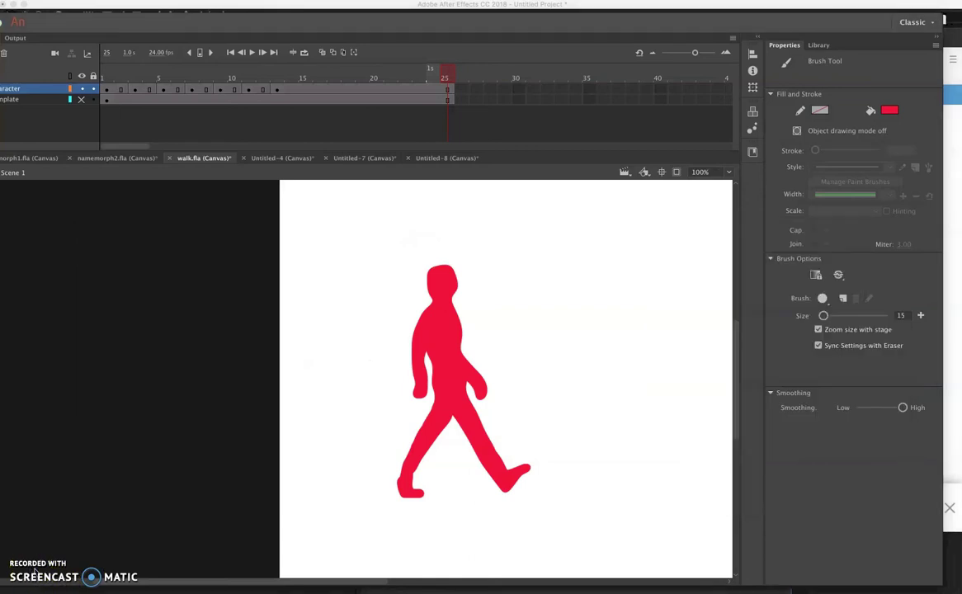
Copy frames 1 to 13 of the character layer and paste them at frame 15.
click(106, 92)
drag(248, 87, 279, 94)
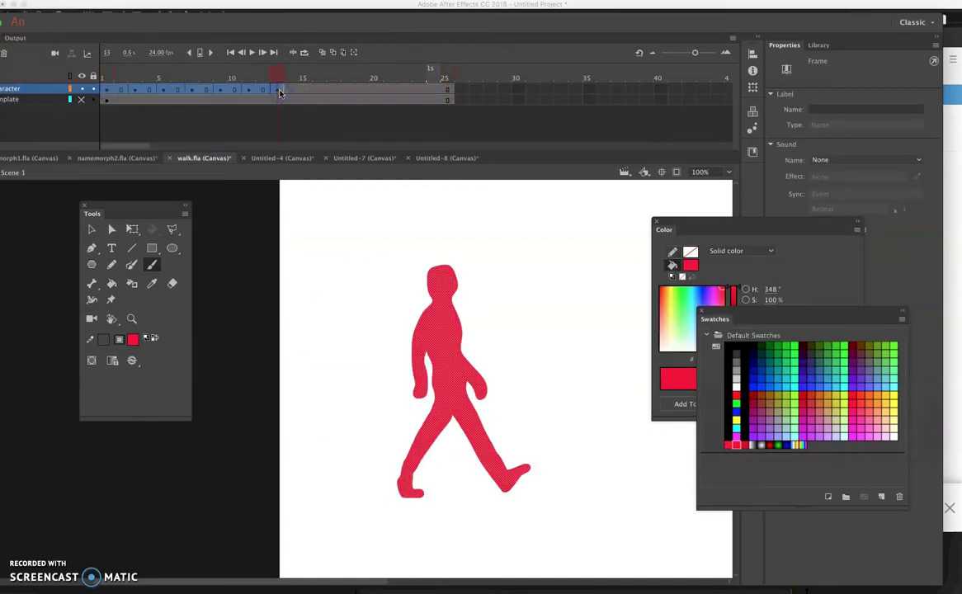
drag(253, 89, 230, 88)
right_click(231, 88)
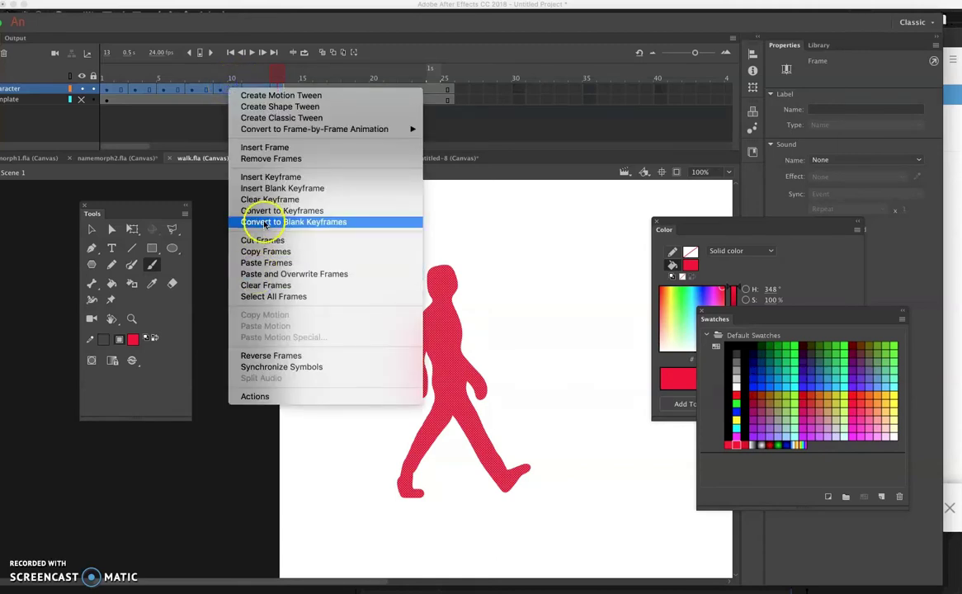
click(265, 252)
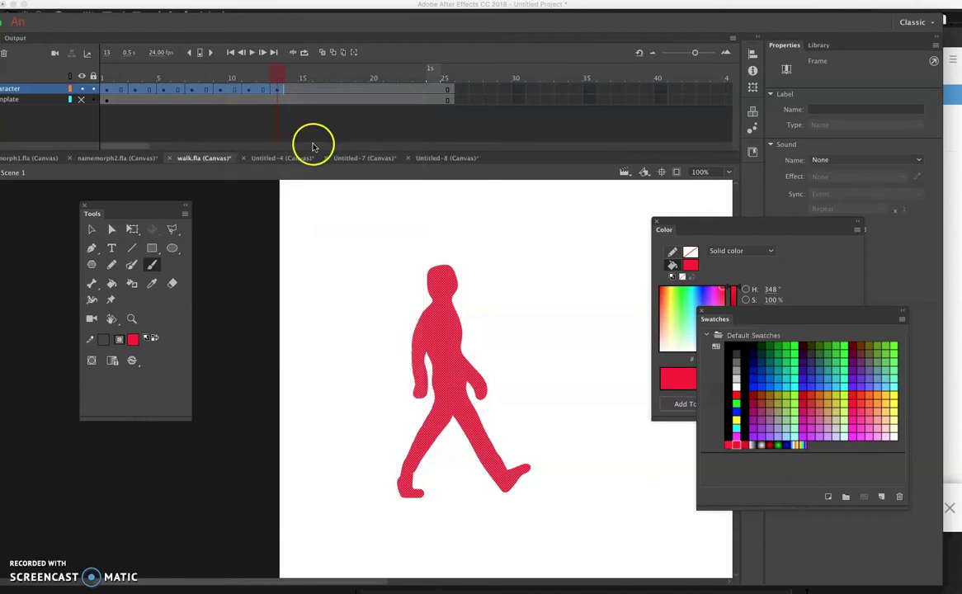
click(311, 91)
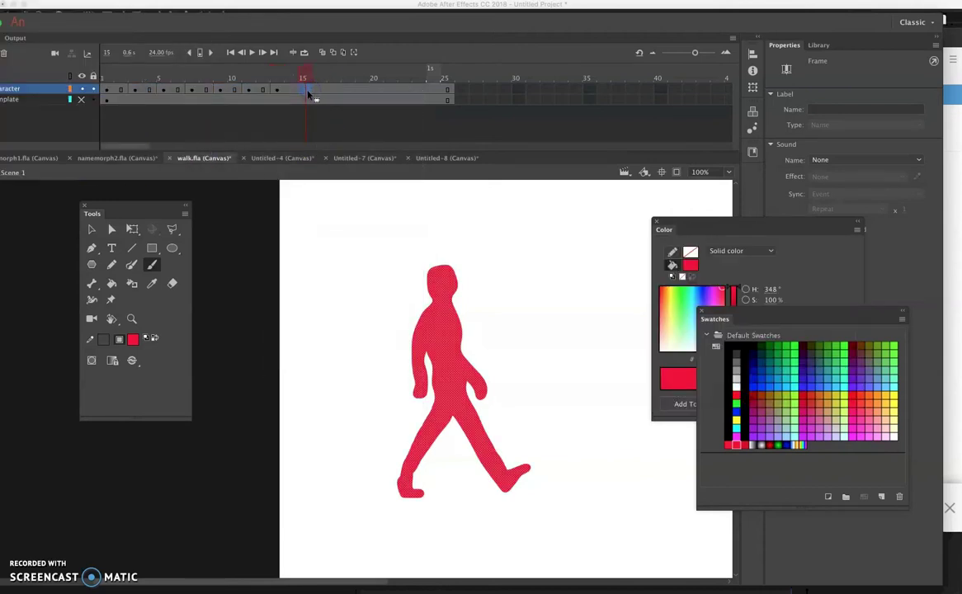
right_click(308, 93)
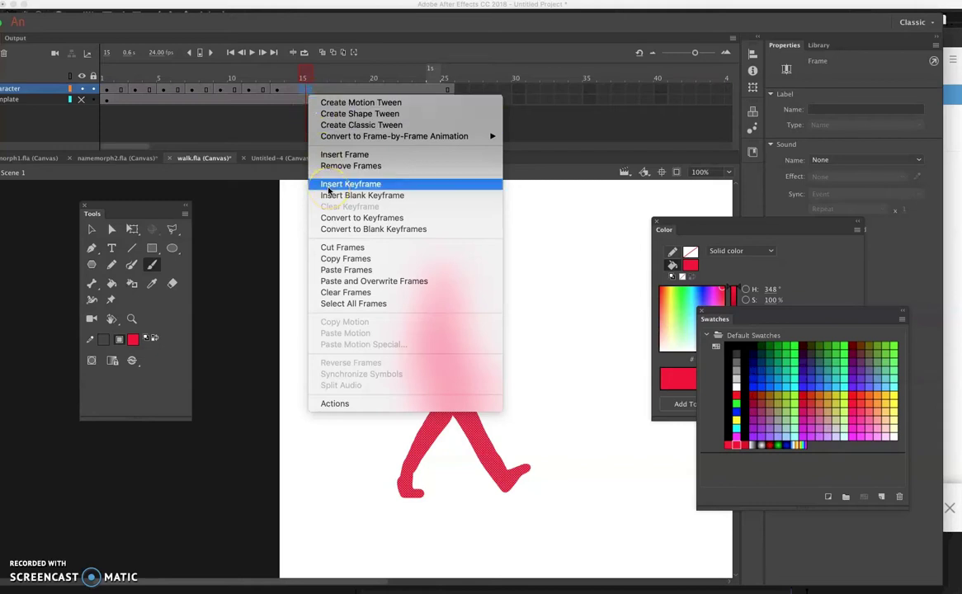
click(330, 269)
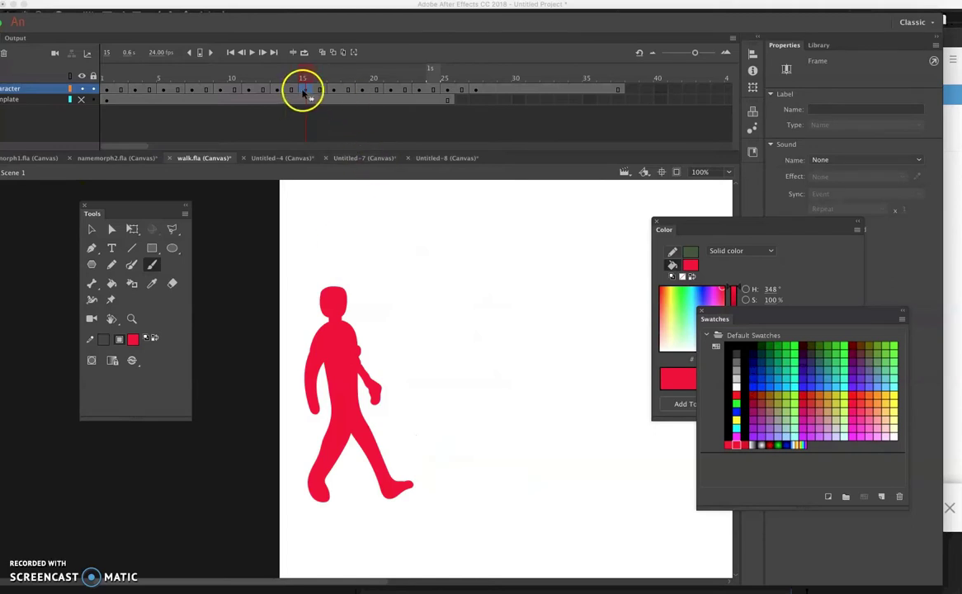
Select character frames 15 to 27 and enable Edit Multiple Frames with its range starting at frame 15.
drag(307, 71, 477, 94)
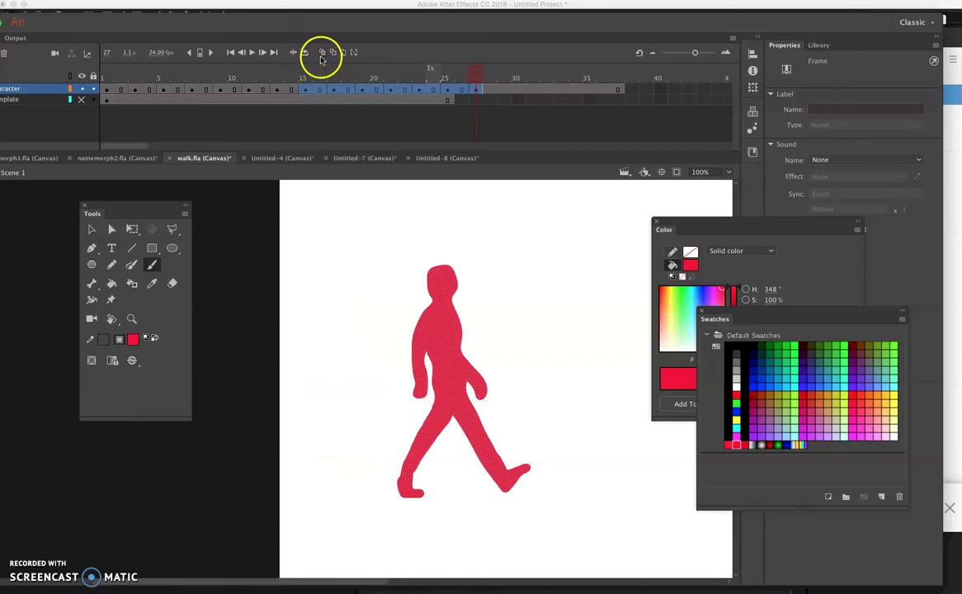
click(346, 52)
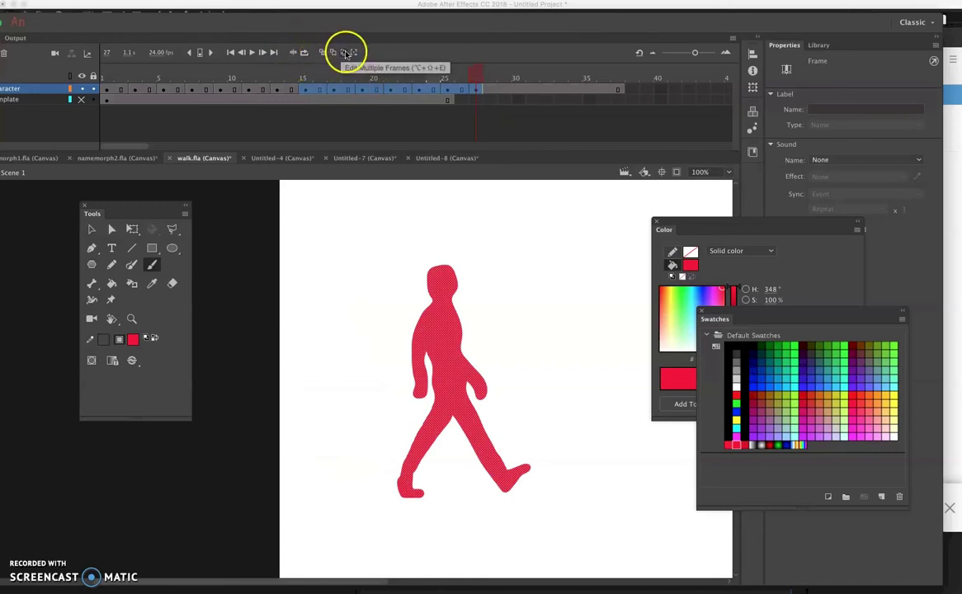
click(346, 52)
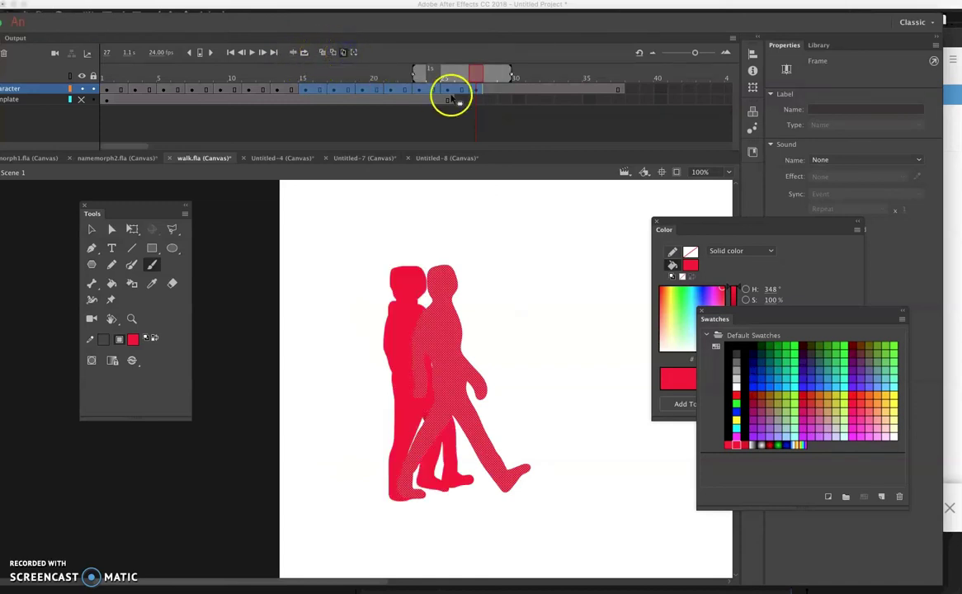
drag(419, 73, 305, 75)
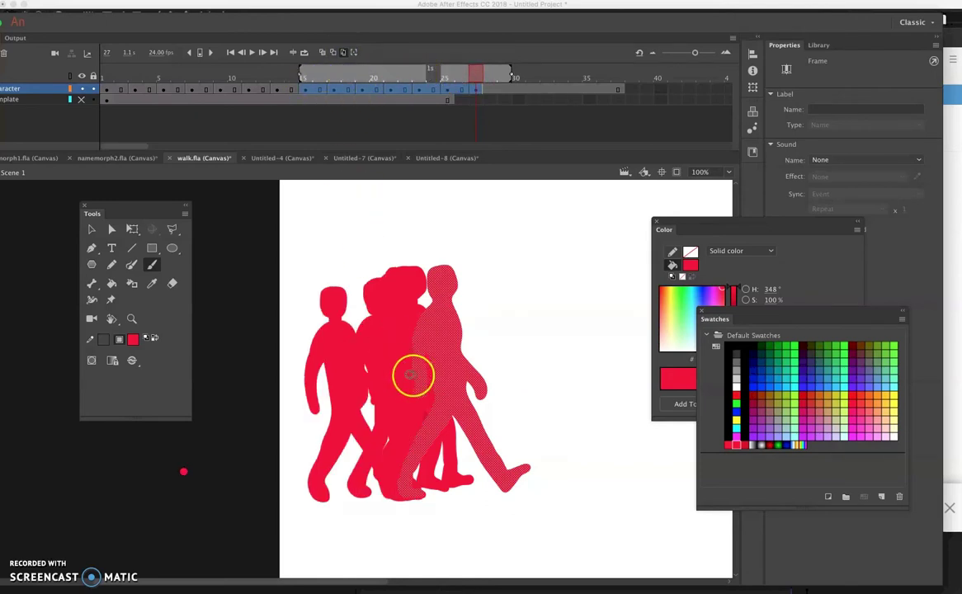
Select all the figures in the multi-frame range and move them forward together so the second walk cycle starts further along.
click(91, 229)
mouse_move(435, 333)
mouse_down()
mouse_move(485, 341)
mouse_move(509, 328)
mouse_move(629, 330)
mouse_up()
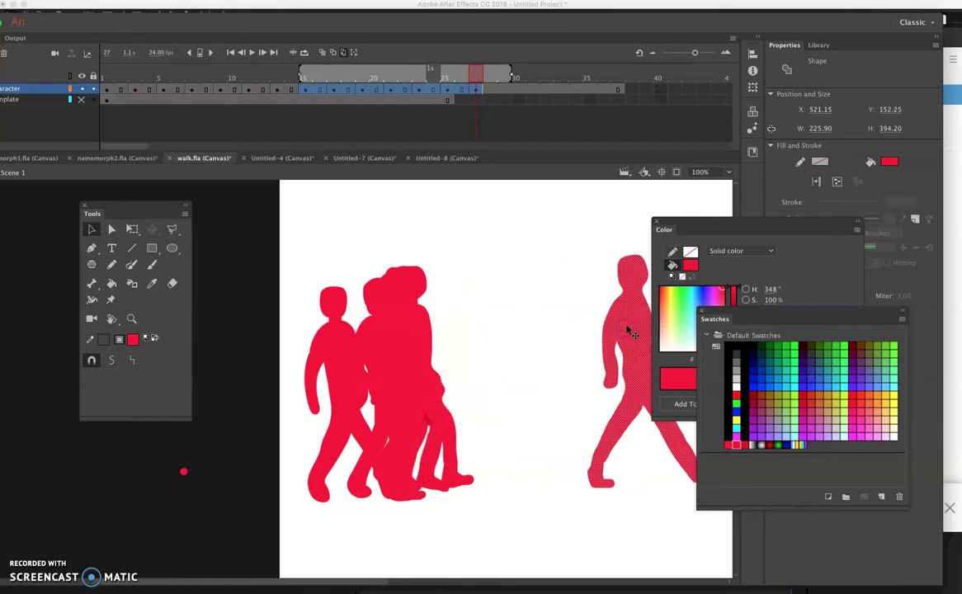
key(super+z)
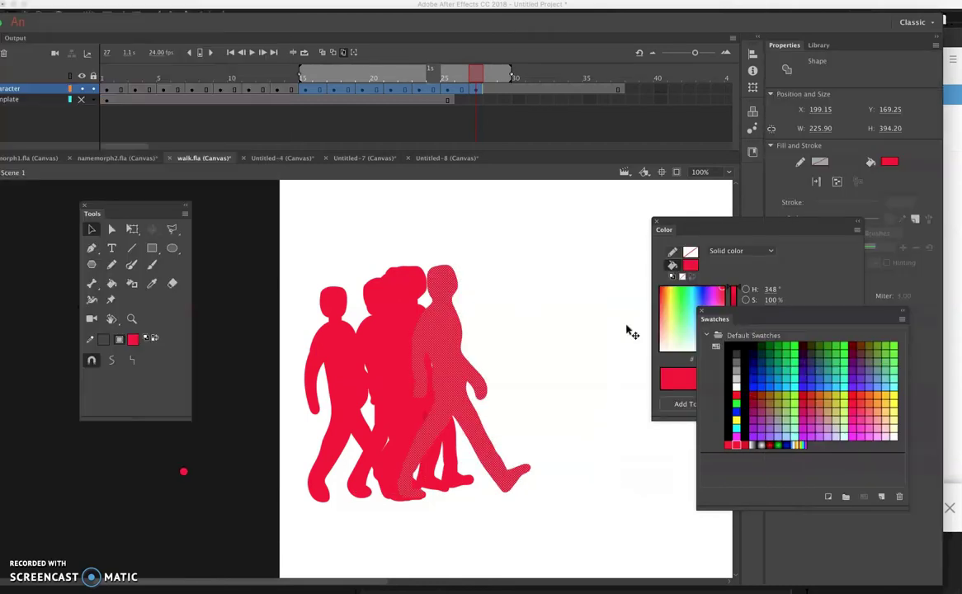
drag(42, 552, 578, 231)
drag(357, 394, 483, 400)
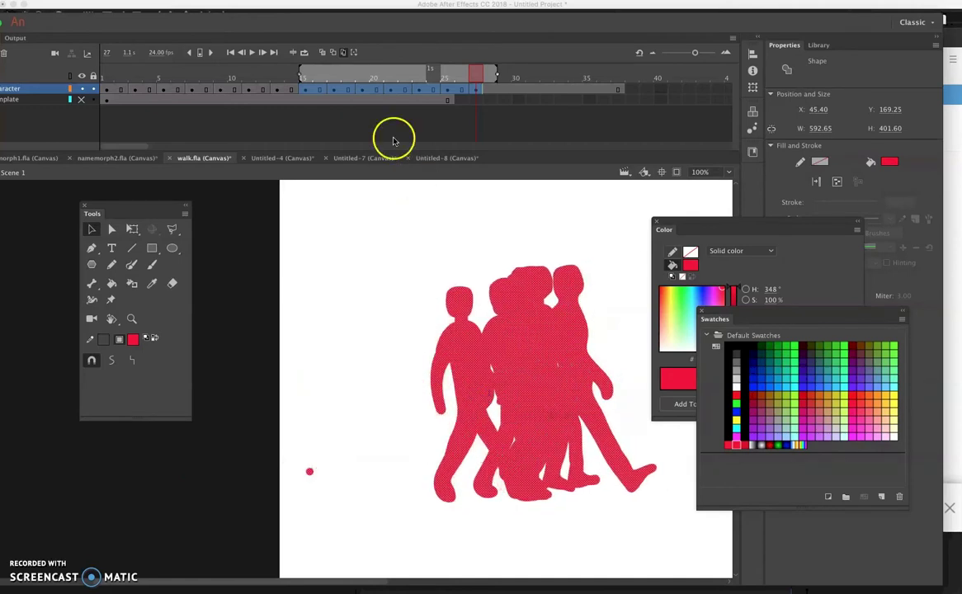
Turn off Edit Multiple Frames and scrub from frame 27 back to frame 1 to review the walk.
click(344, 53)
click(473, 95)
drag(477, 75, 102, 108)
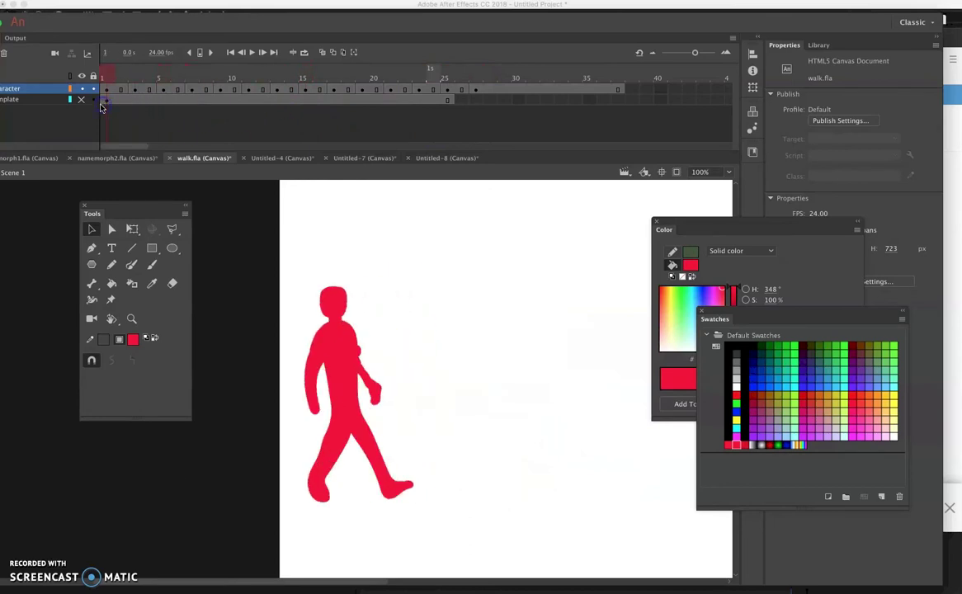
Add a new layer above the character layer and name it "face".
drag(79, 29, 142, 25)
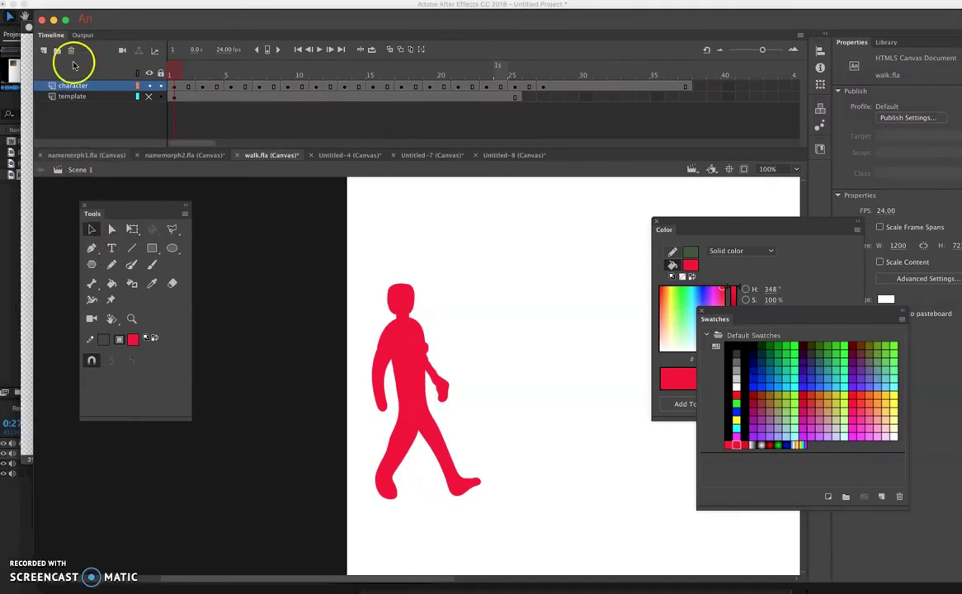
click(44, 50)
double_click(73, 86)
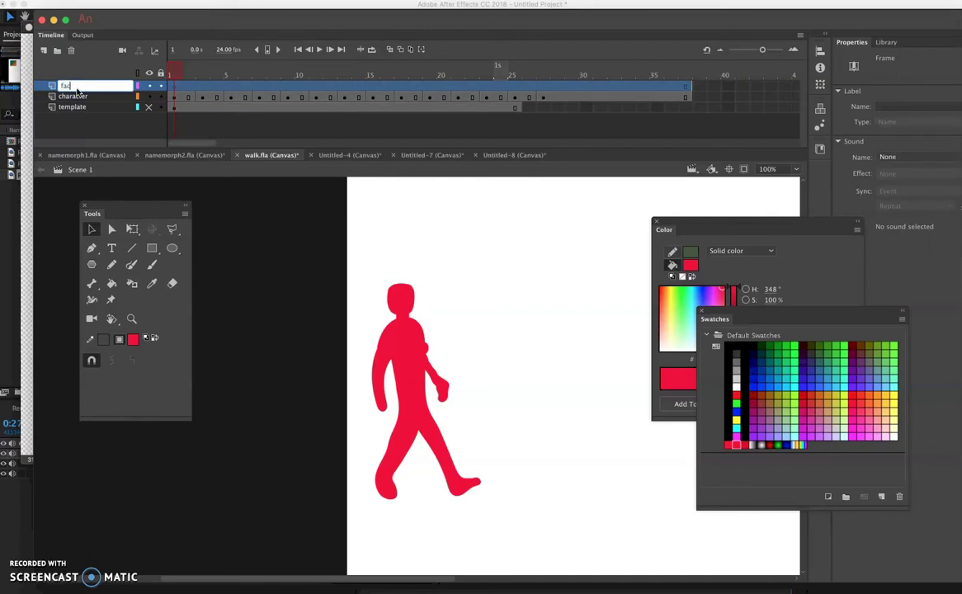
key(Return)
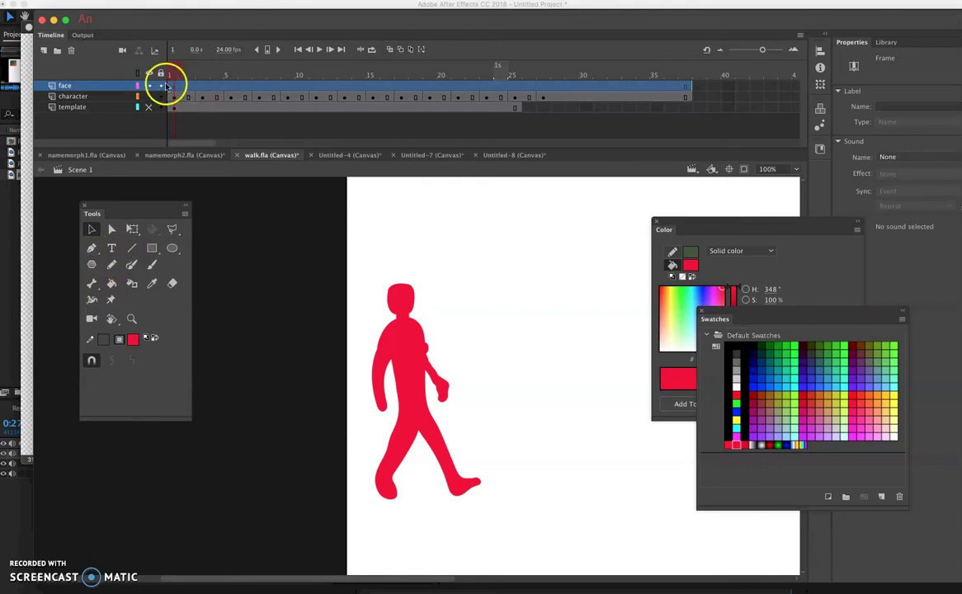
Paint a white eye and smiling mouth on the figure's head at frame 1 of the face layer.
click(152, 270)
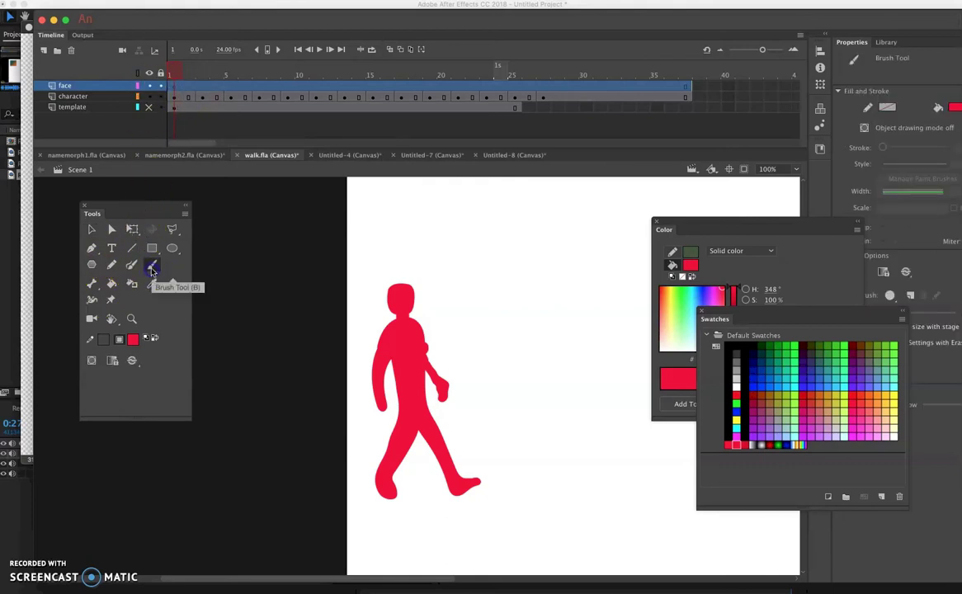
click(737, 386)
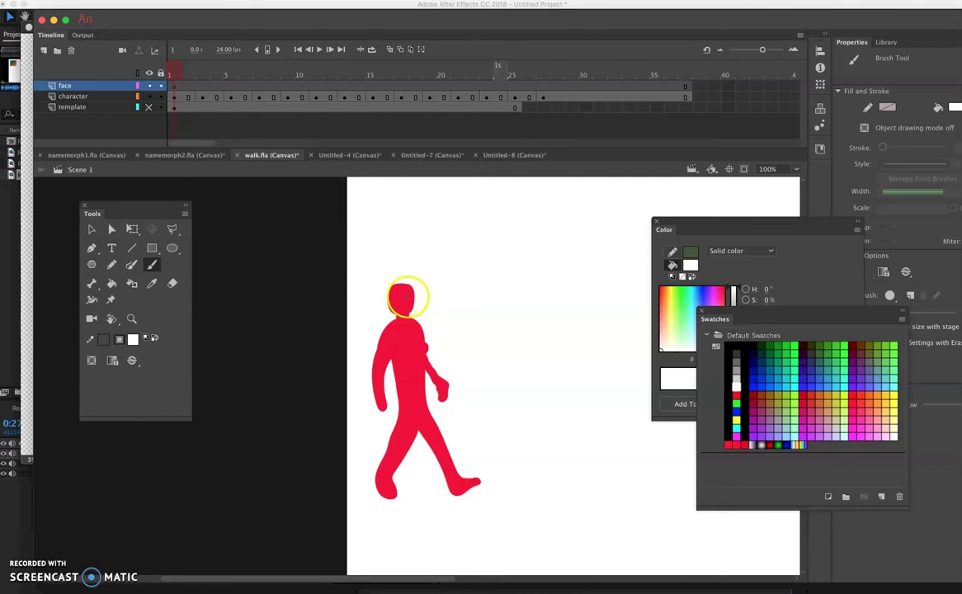
click(405, 297)
drag(398, 303, 410, 304)
click(423, 334)
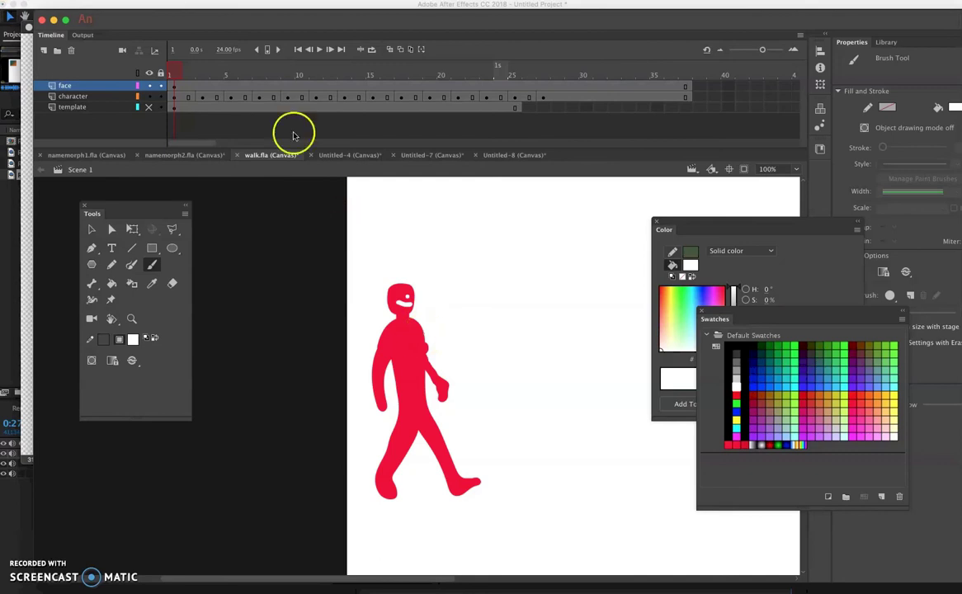
Insert a keyframe at frame 3 of the face layer and move the white face onto the figure's head.
click(203, 88)
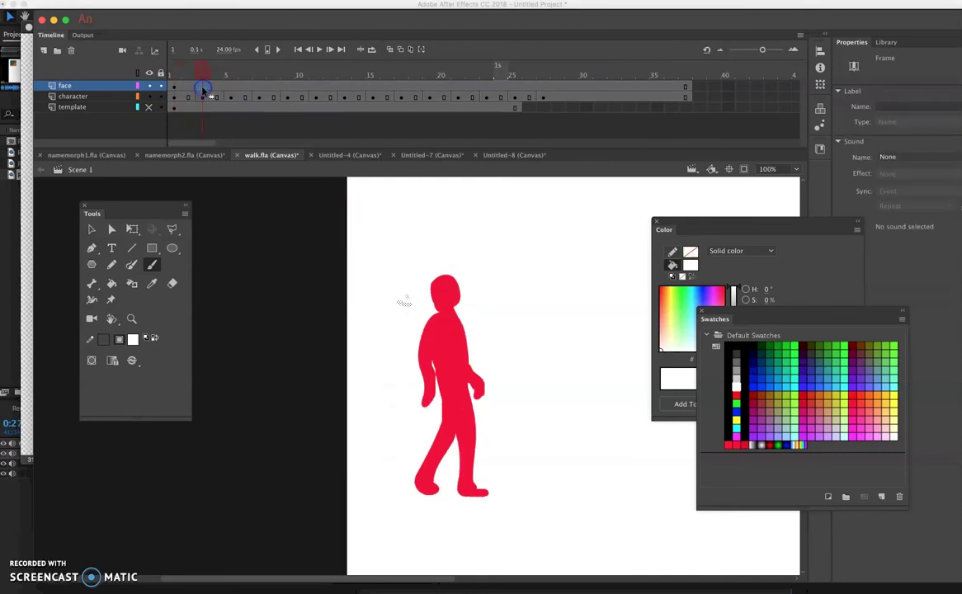
click(203, 89)
right_click(203, 88)
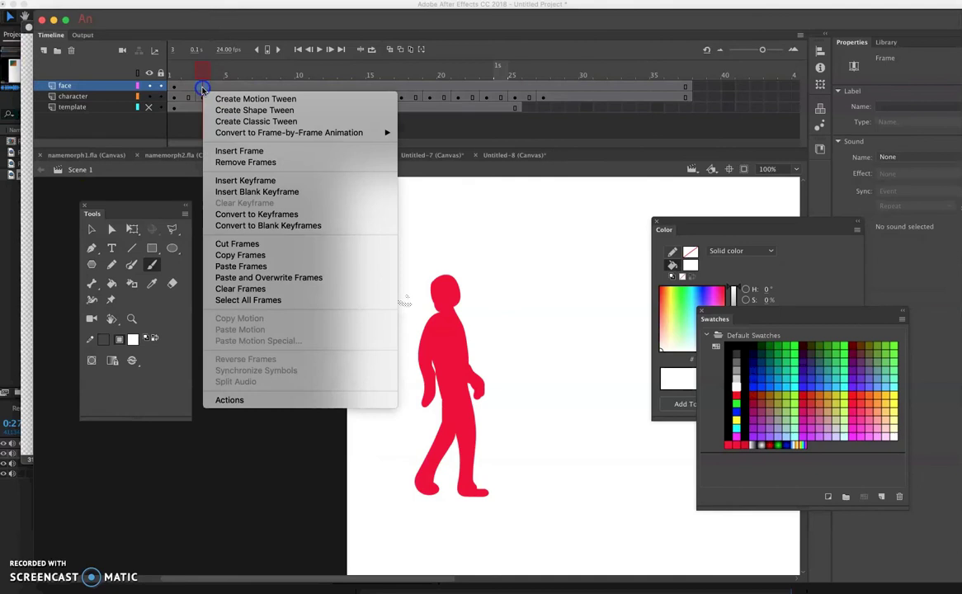
click(236, 184)
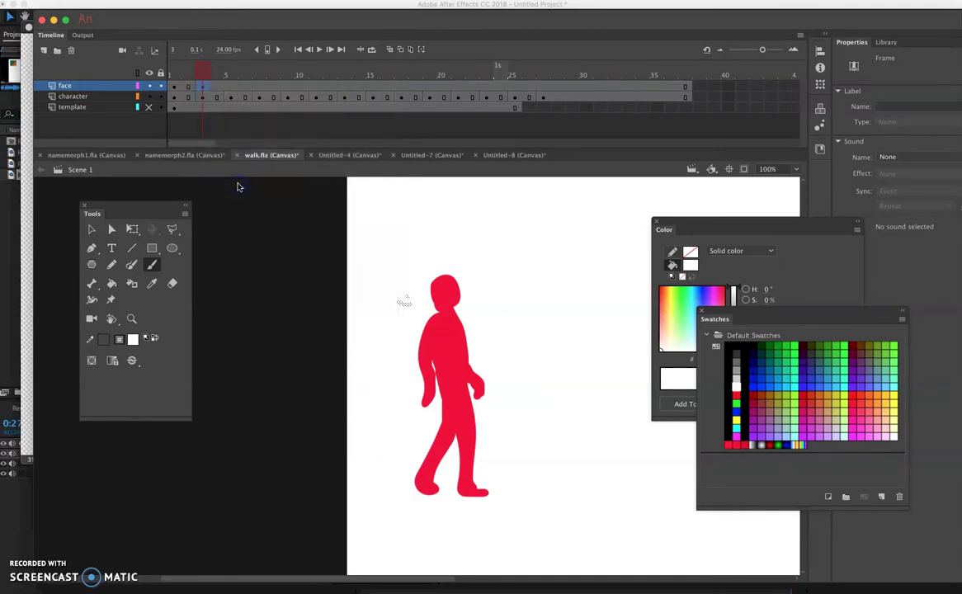
click(93, 231)
drag(407, 304, 461, 305)
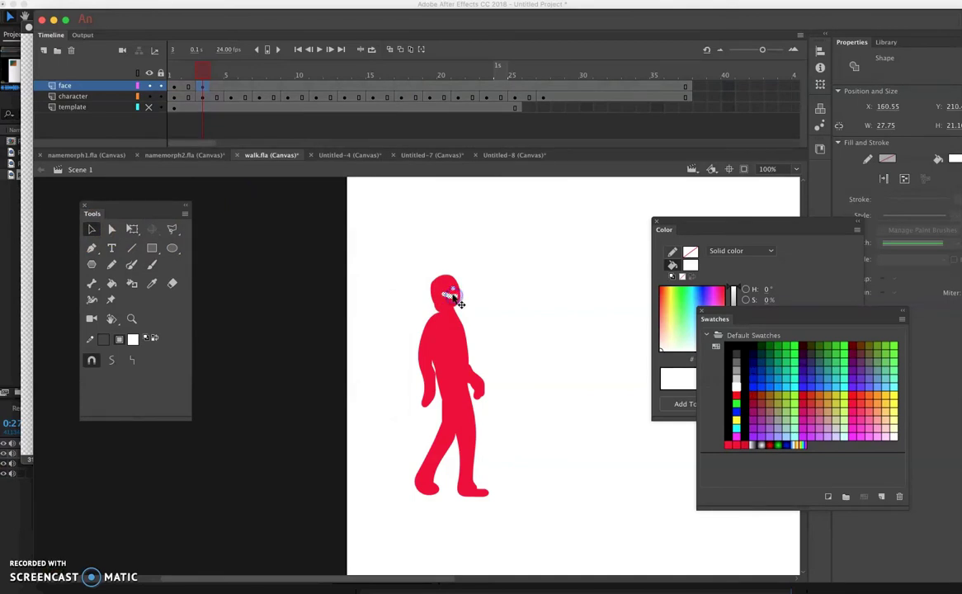
Insert a keyframe at frame 5 of the face layer and shift the face onto that pose's head.
click(235, 88)
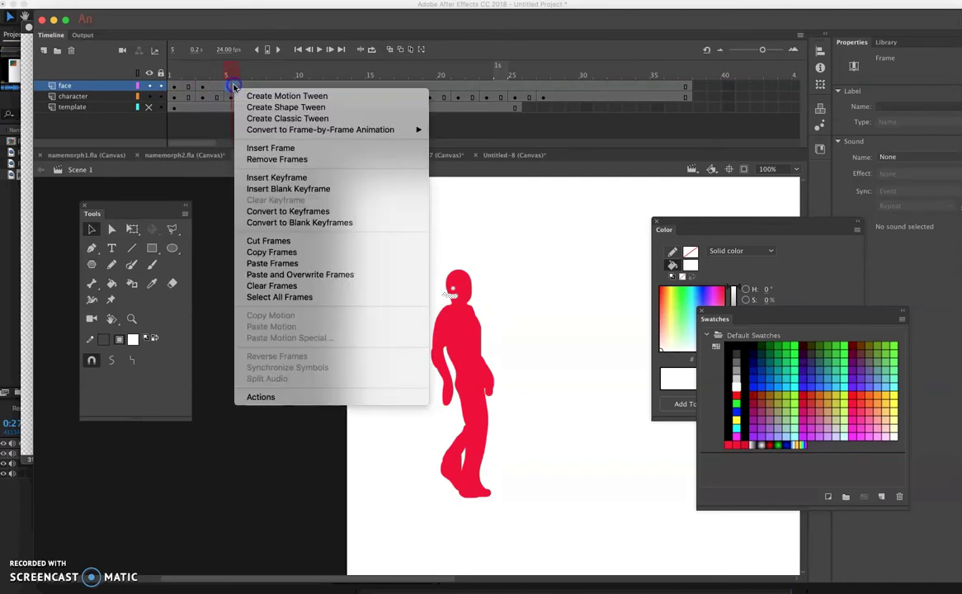
click(273, 178)
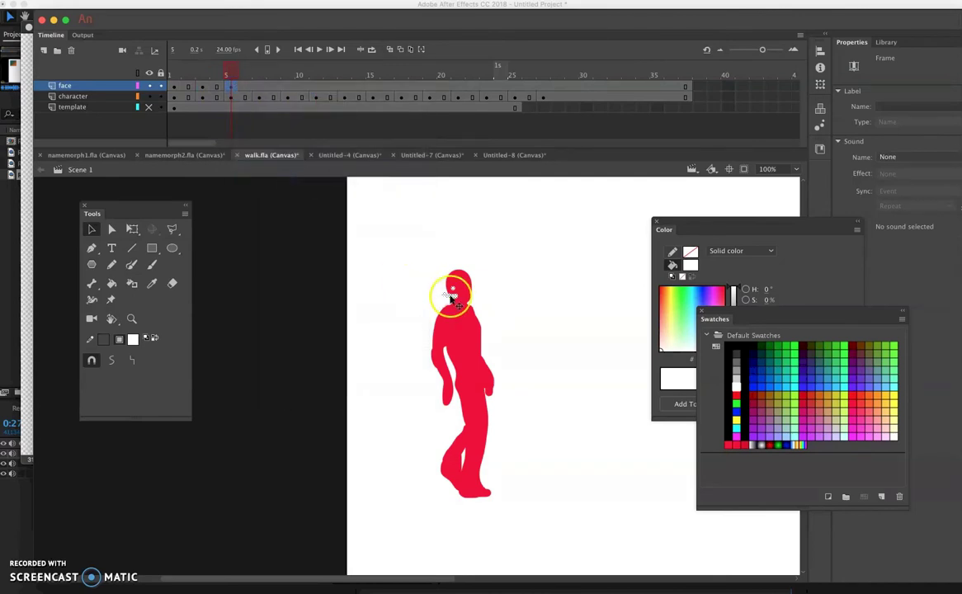
drag(452, 291, 466, 296)
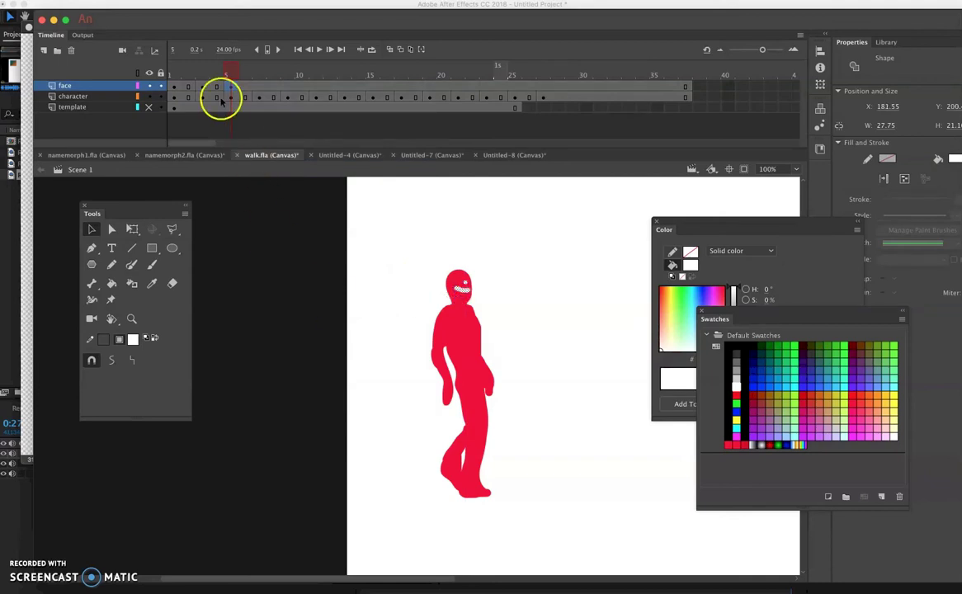
Add a face keyframe at frame 7, fit the face to the head, and scrub to frame 20 to check its alignment.
click(262, 87)
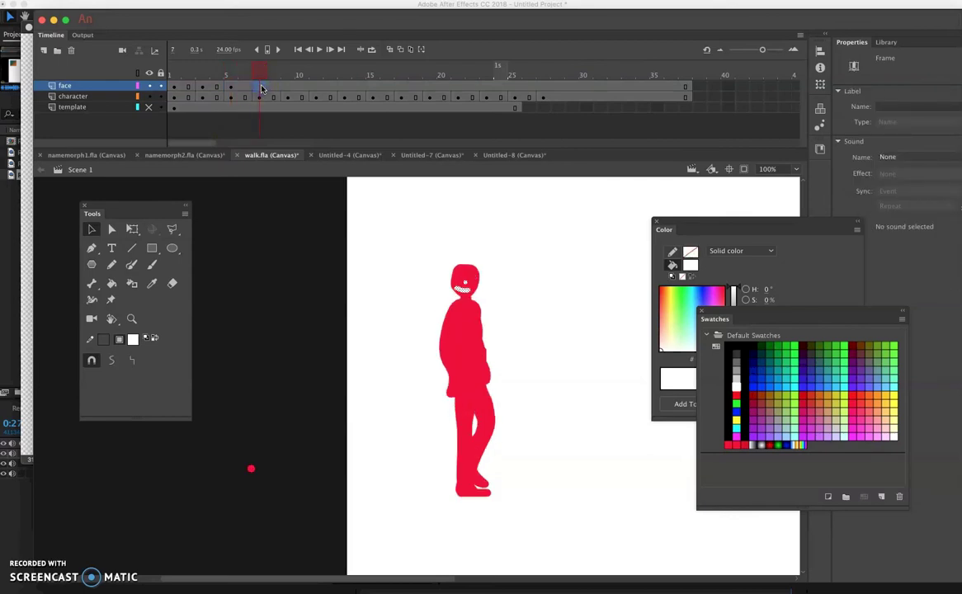
right_click(263, 88)
click(310, 179)
click(457, 285)
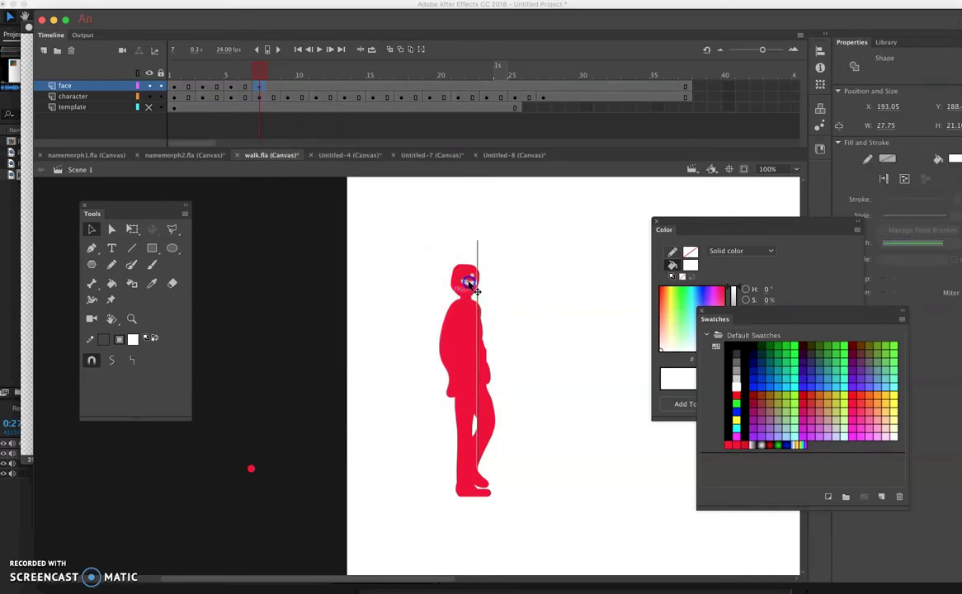
drag(478, 291, 476, 291)
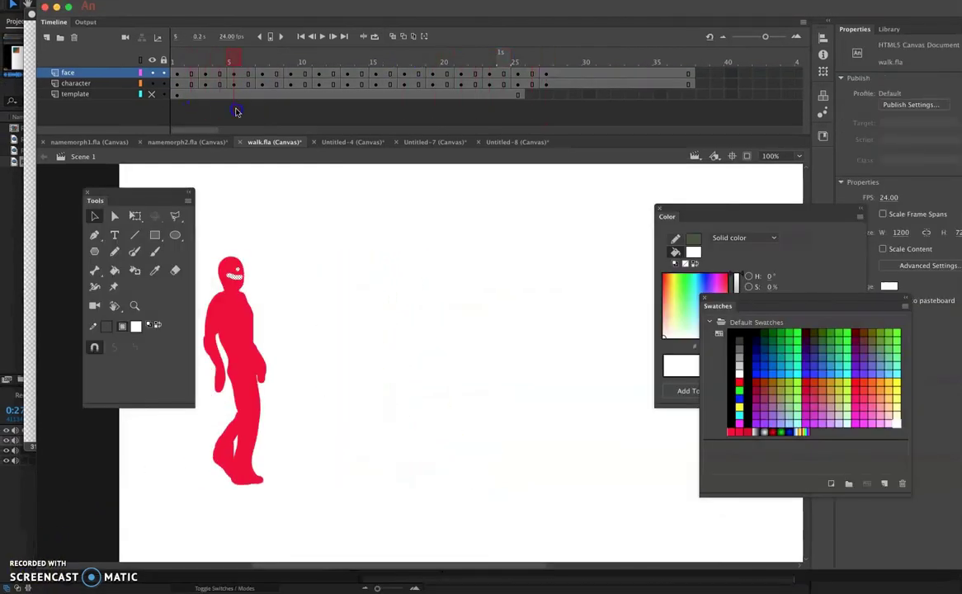
drag(236, 111, 445, 63)
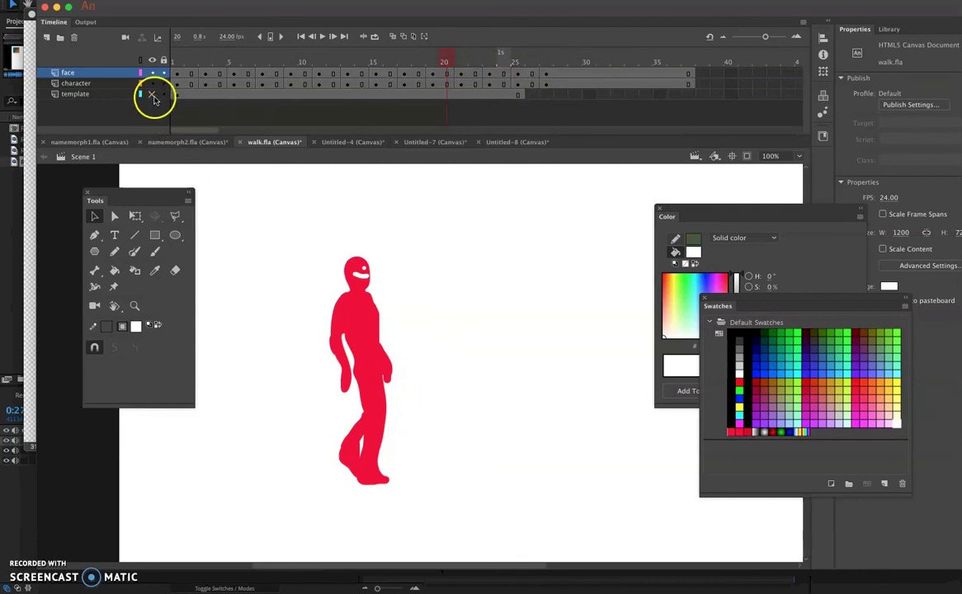
Test the walk animation in the browser, close its preview page, and return to the walk.fla timeline in Adobe Animate.
key(super+Return)
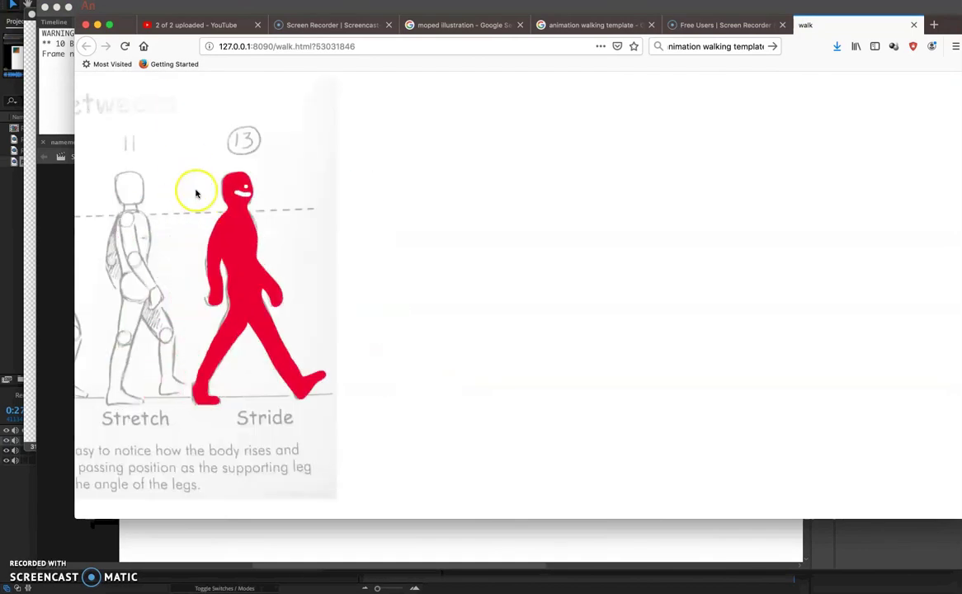
click(913, 24)
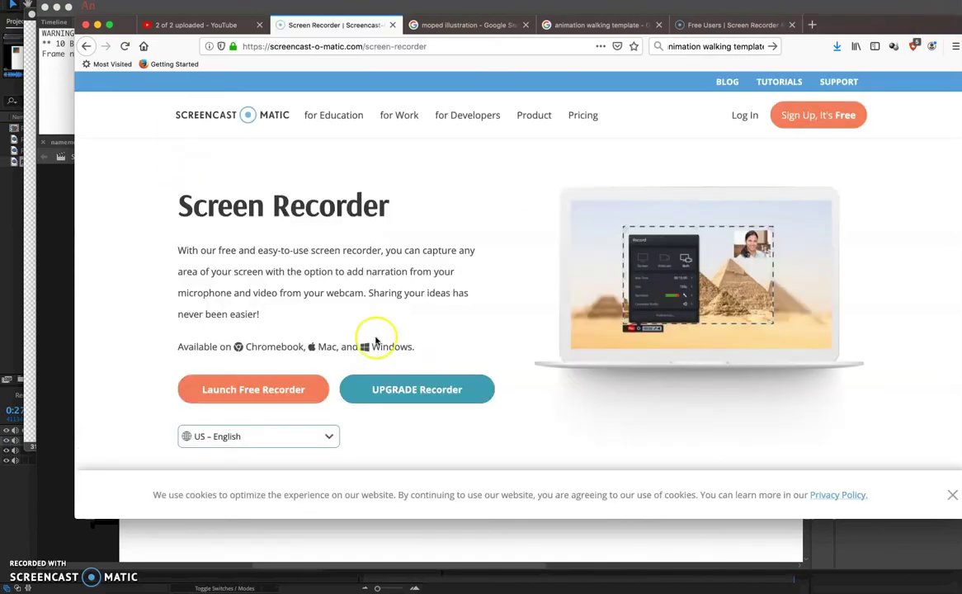
click(257, 546)
click(53, 21)
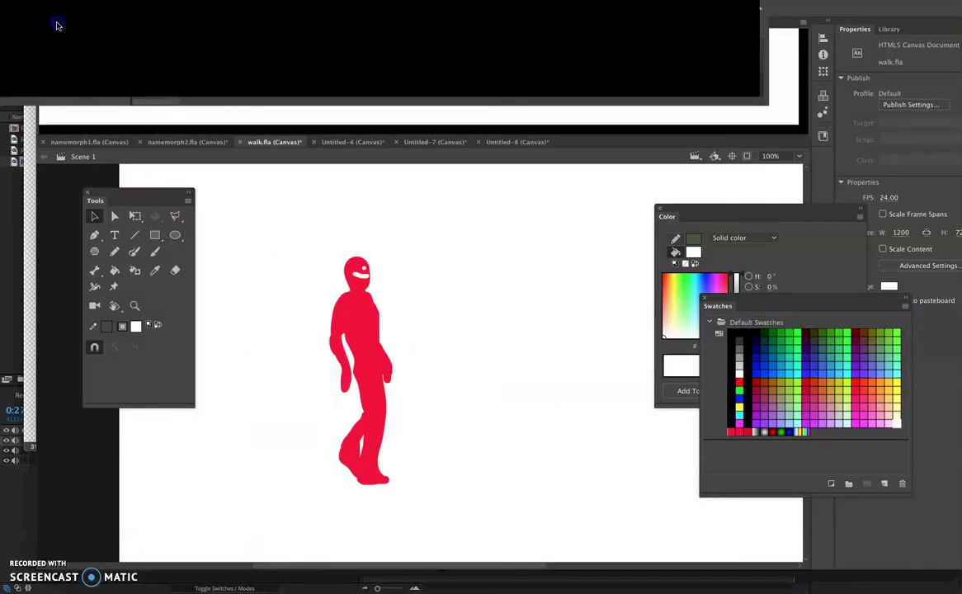
Delete the template layer and test the walk animation in the browser again.
click(78, 96)
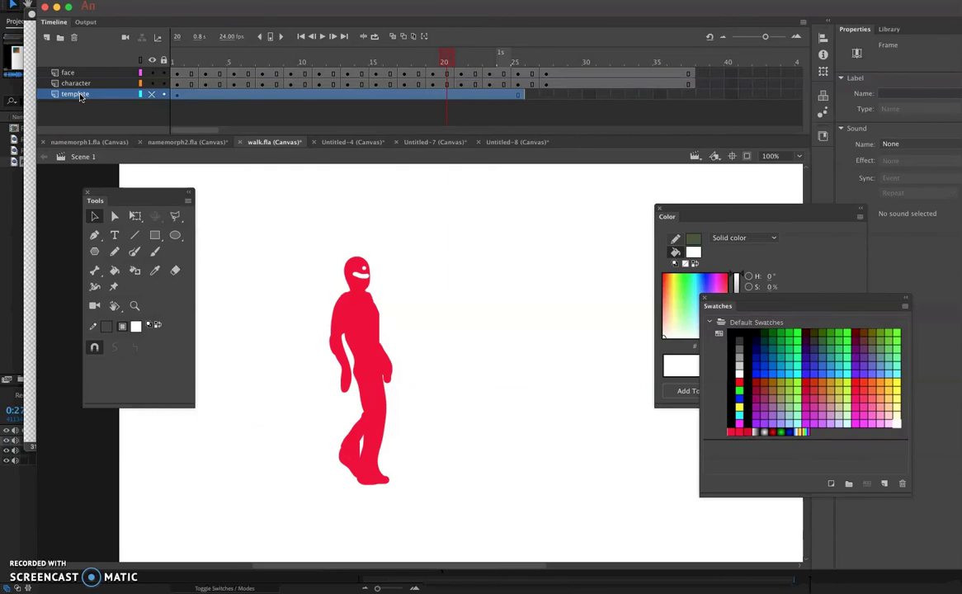
click(74, 39)
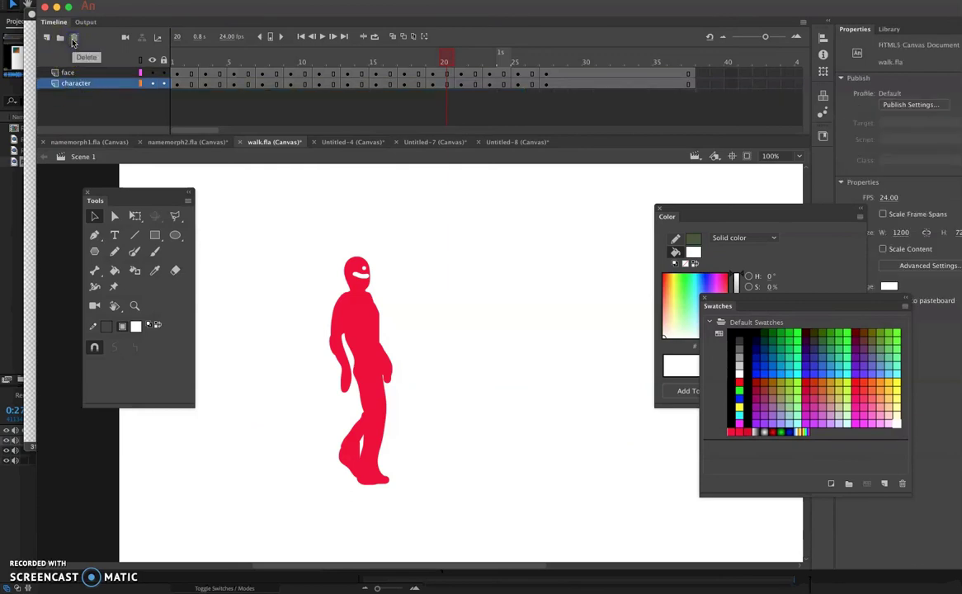
key(super+Return)
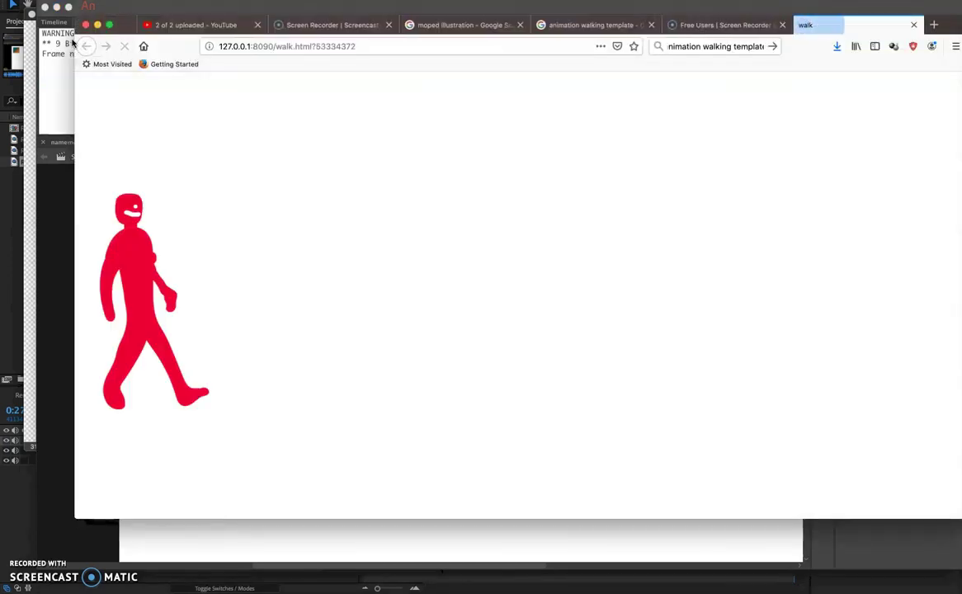